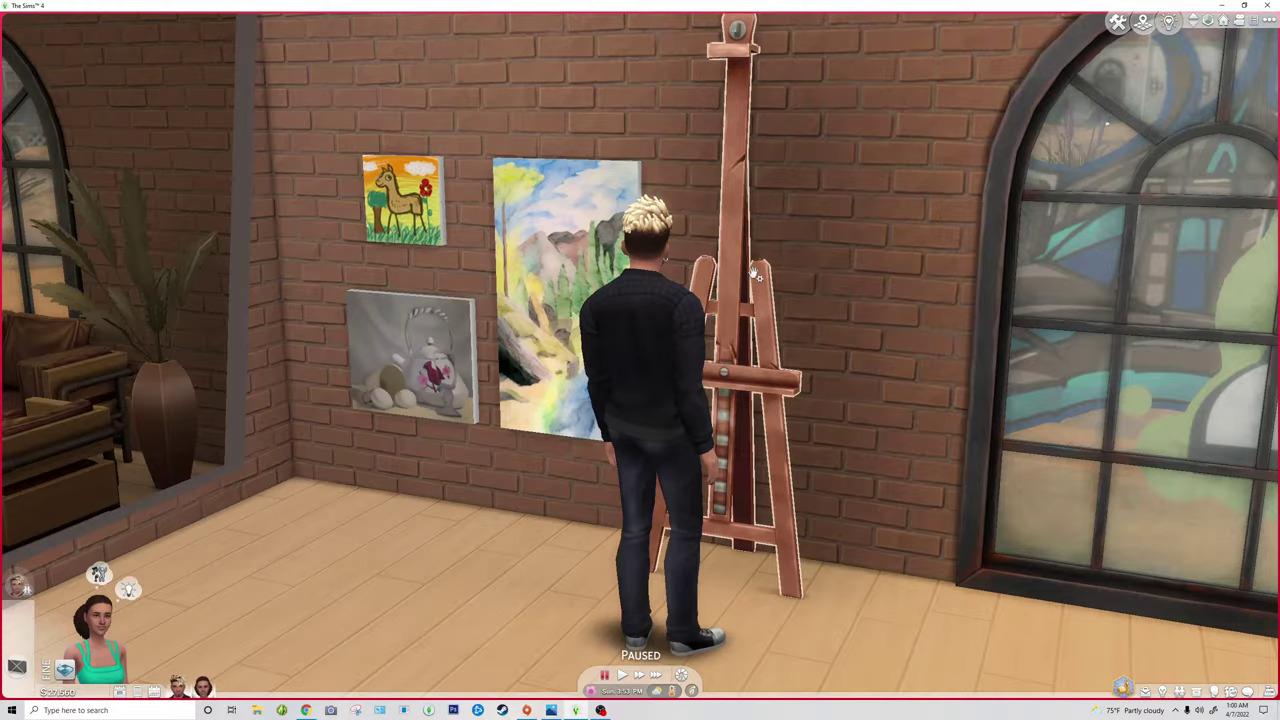
Step: Check the easel's Classic Painting size options and compare them with the three paintings hanging on the brick wall
{"action": "key", "text": "q"}
{"action": "scroll", "coordinate": [757, 281], "scroll_direction": "down", "scroll_amount": 2}
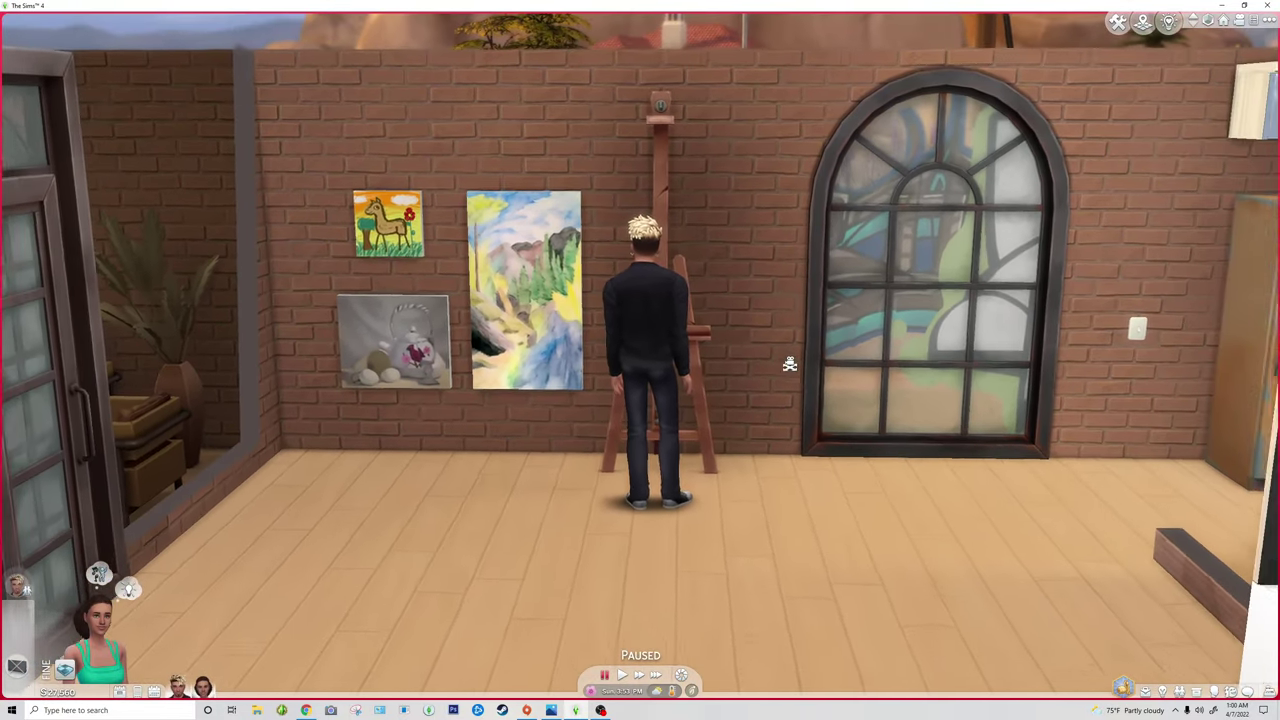
{"action": "scroll", "coordinate": [780, 357], "scroll_direction": "up", "scroll_amount": 4}
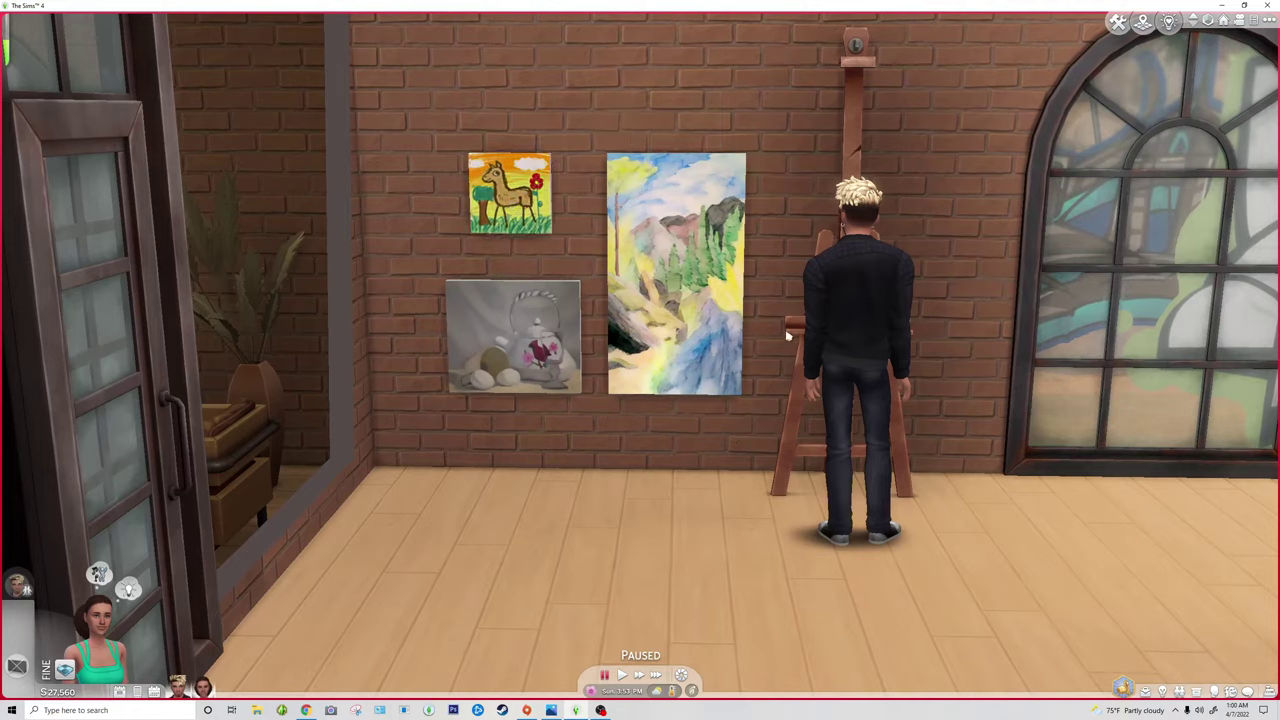
{"action": "left_click", "coordinate": [792, 326]}
{"action": "left_click", "coordinate": [786, 278]}
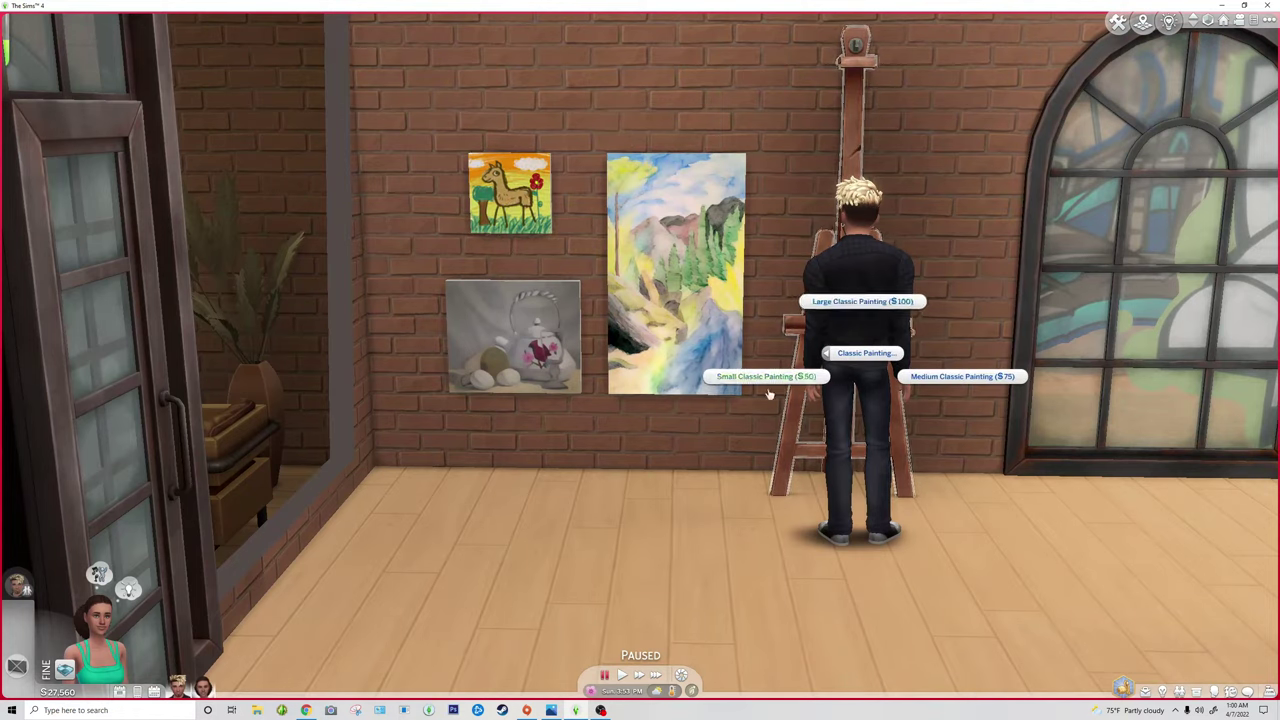
{"action": "mouse_move", "coordinate": [556, 230]}
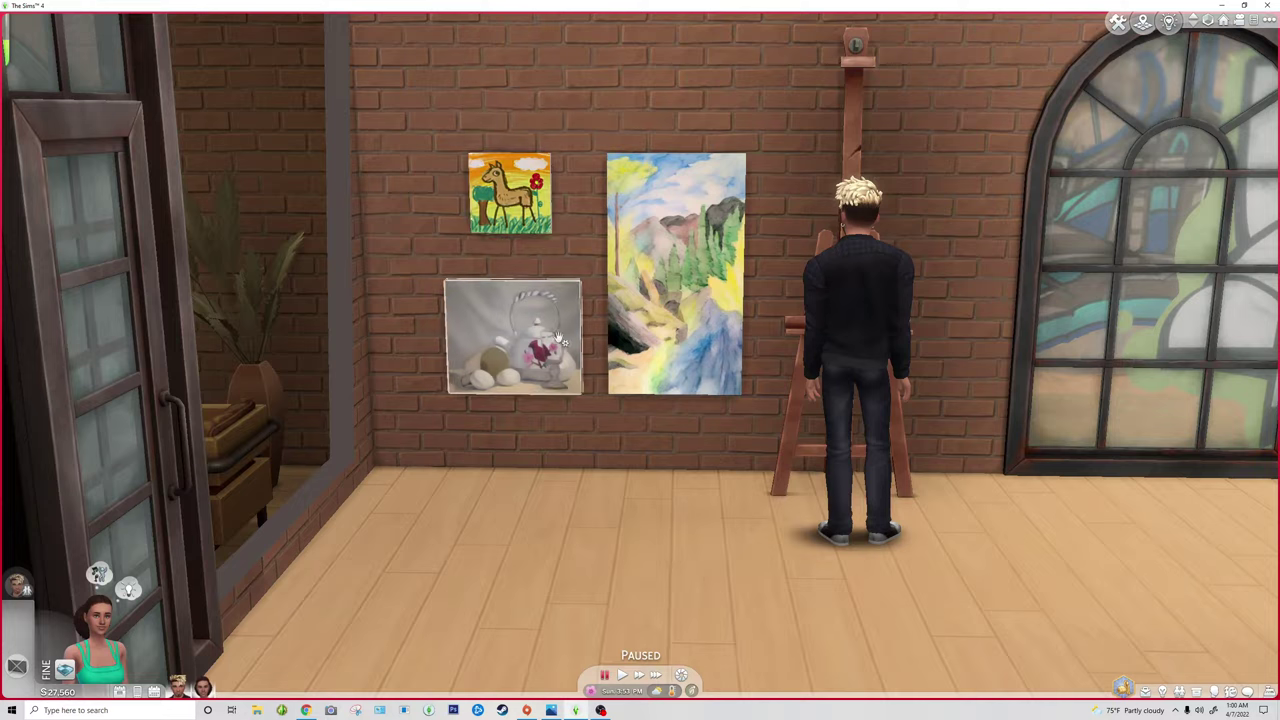
{"action": "mouse_move", "coordinate": [660, 320]}
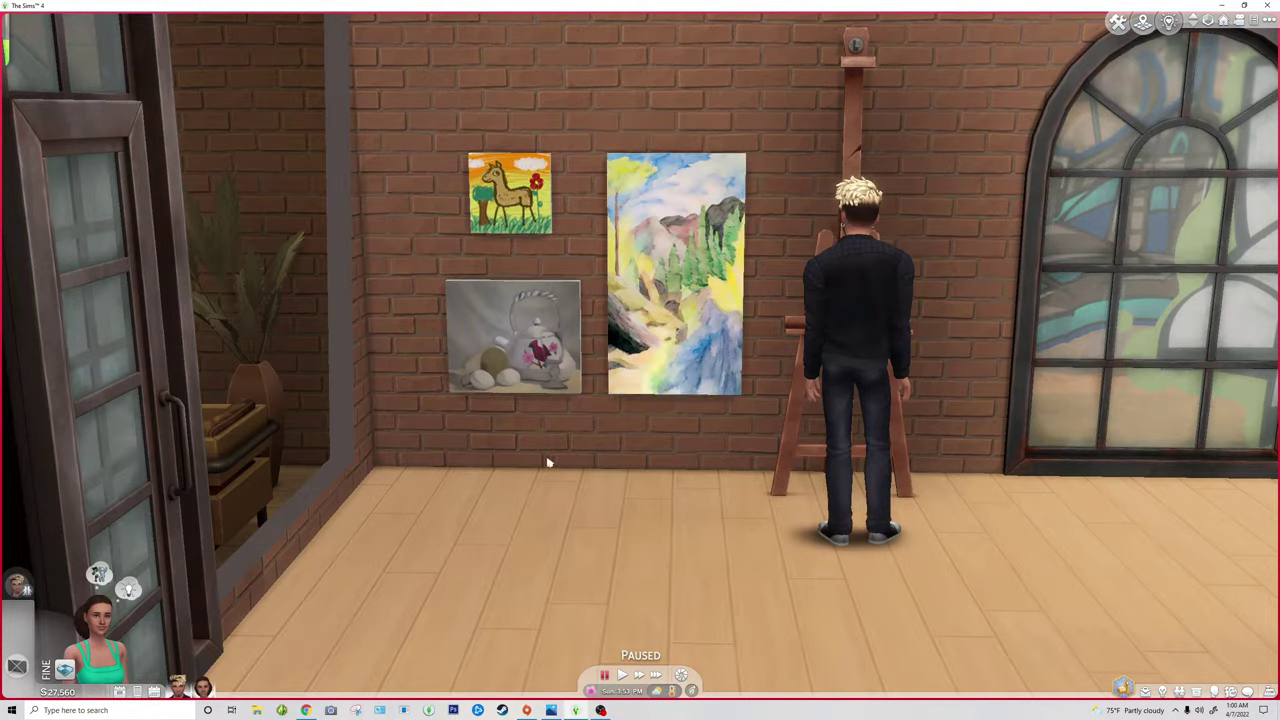
Step: Frame the wall paintings and easel in view, capture an in-game screenshot, and dismiss its preview
{"action": "key", "text": "d"}
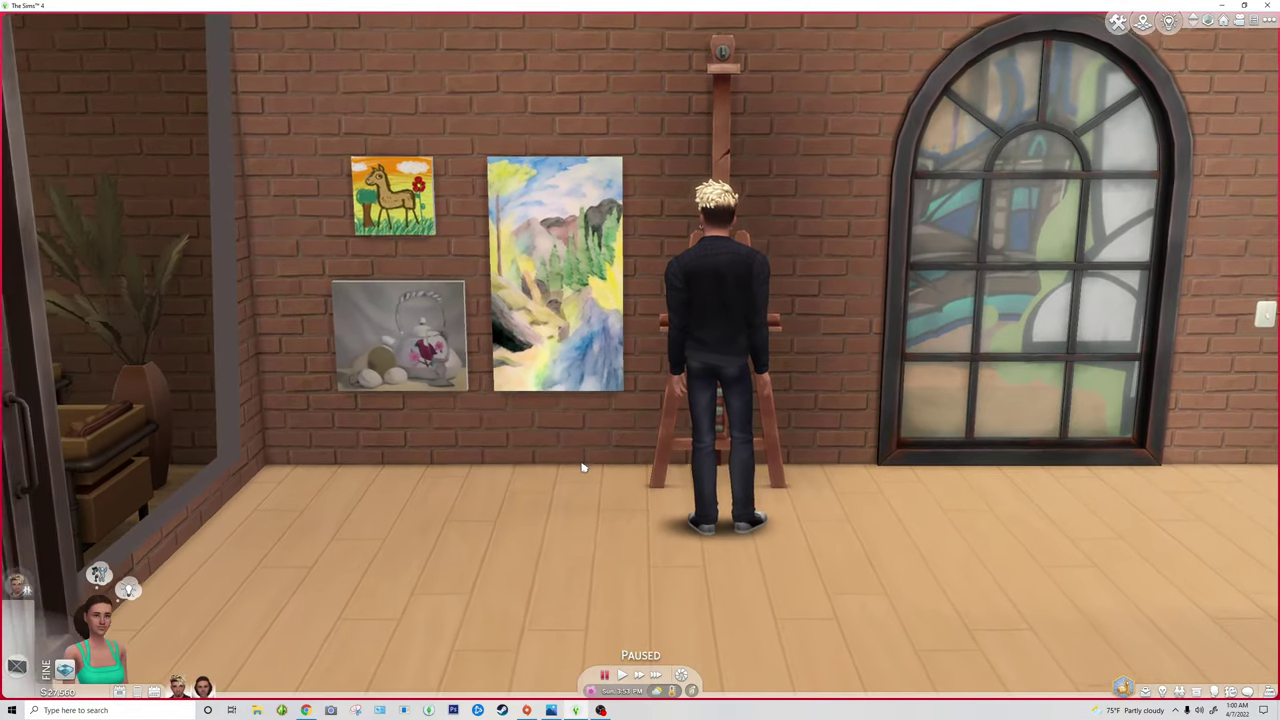
{"action": "scroll", "coordinate": [584, 467], "scroll_direction": "down", "scroll_amount": 1}
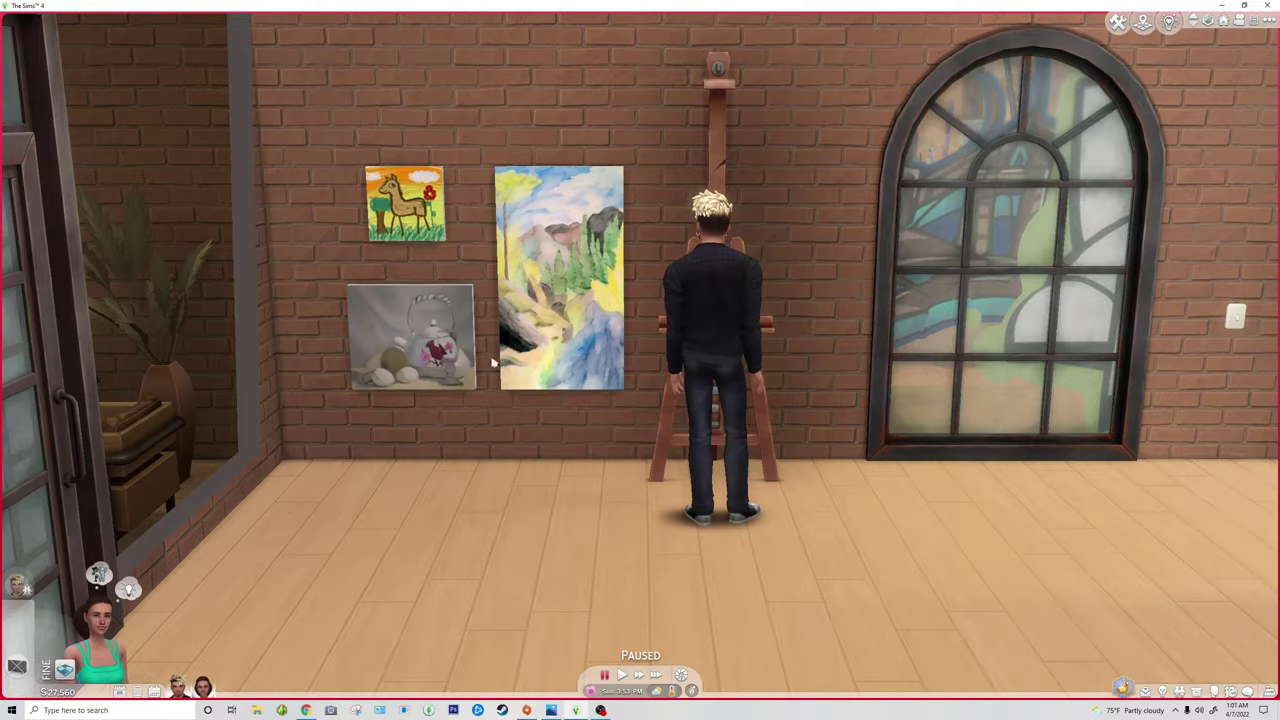
{"action": "scroll", "coordinate": [542, 457], "scroll_direction": "up", "scroll_amount": 3}
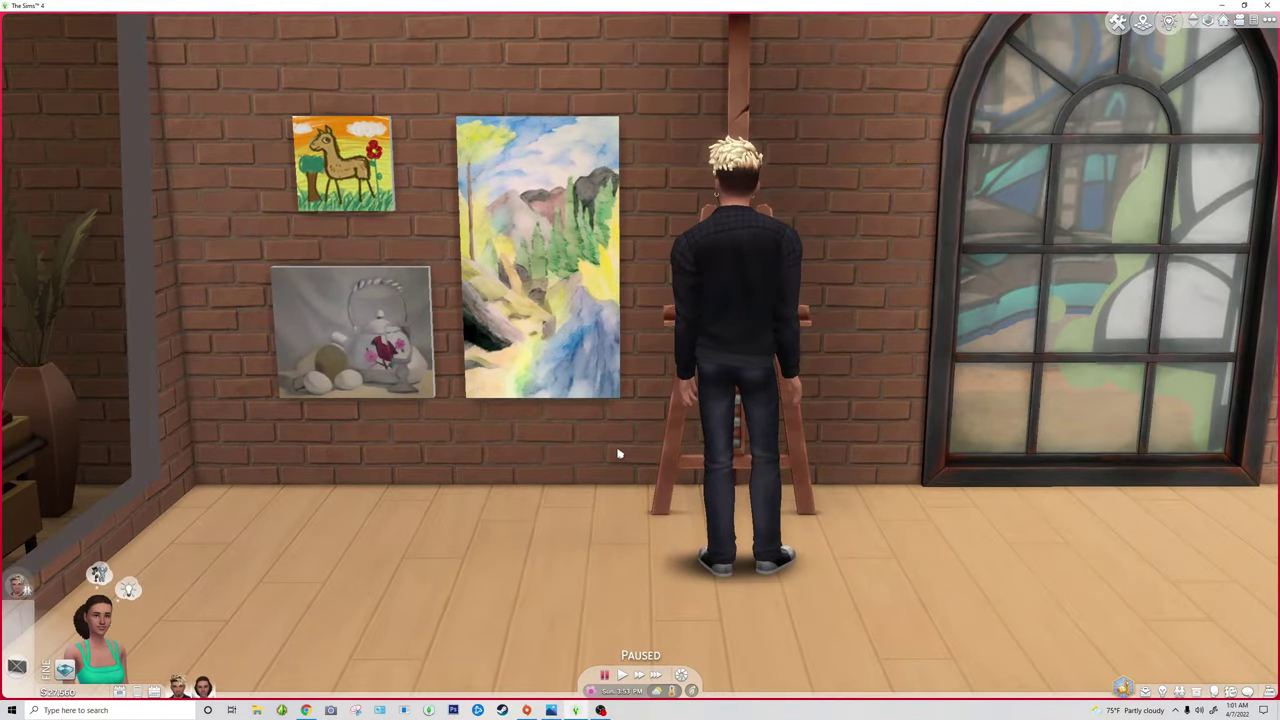
{"action": "scroll", "coordinate": [617, 454], "scroll_direction": "down", "scroll_amount": 1}
{"action": "key", "text": "c"}
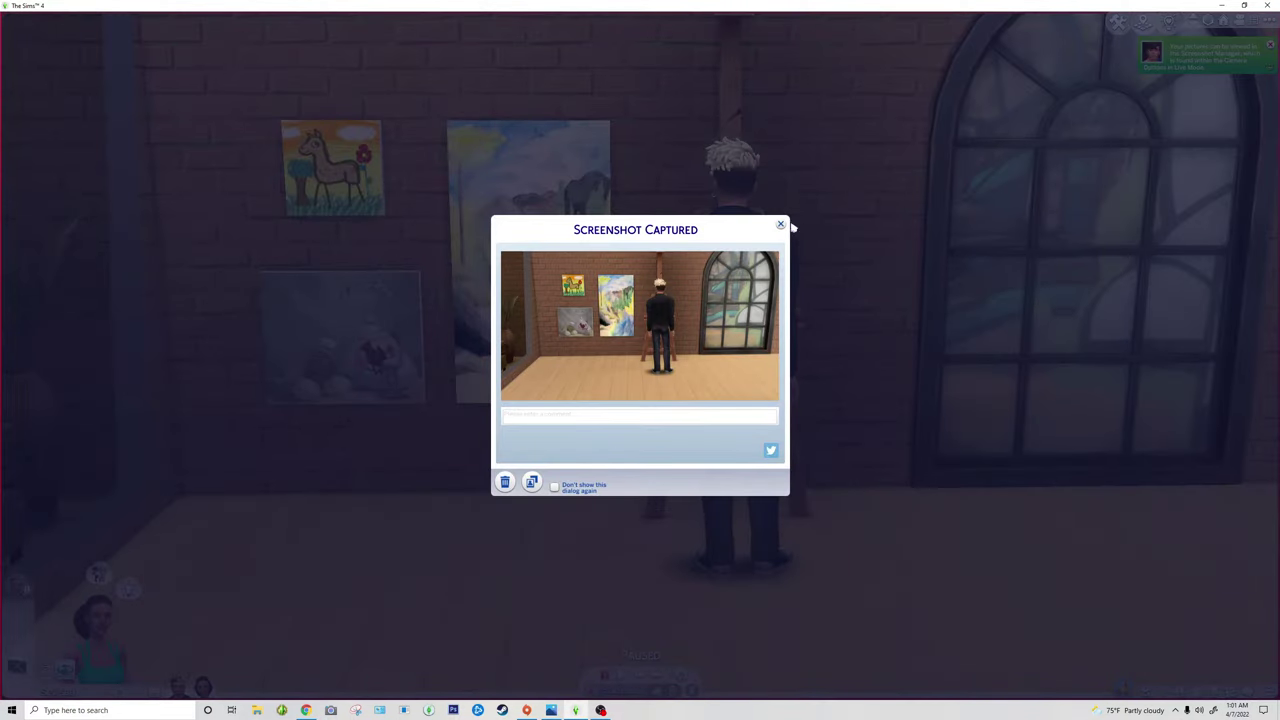
{"action": "left_click", "coordinate": [782, 225]}
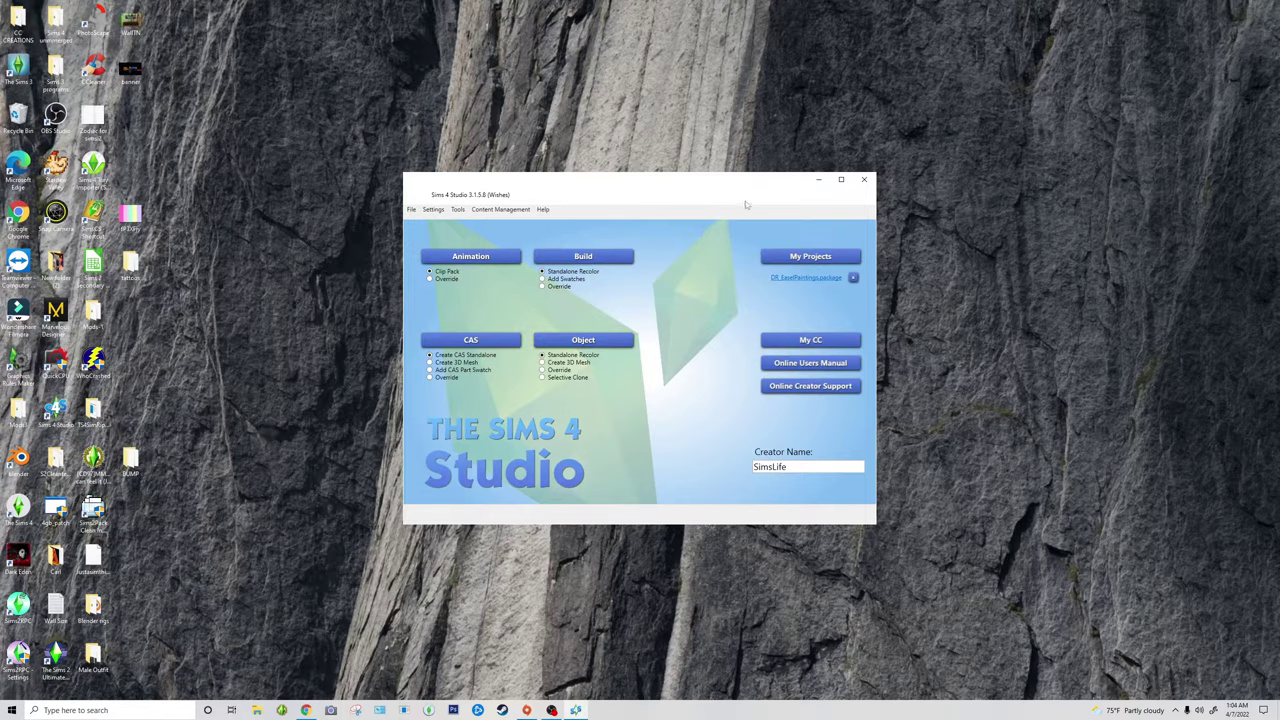
Step: Switch to Sims 4 Studio and create an empty package named DR_Paintings in the Mods\Test folder
{"action": "left_click", "coordinate": [457, 209]}
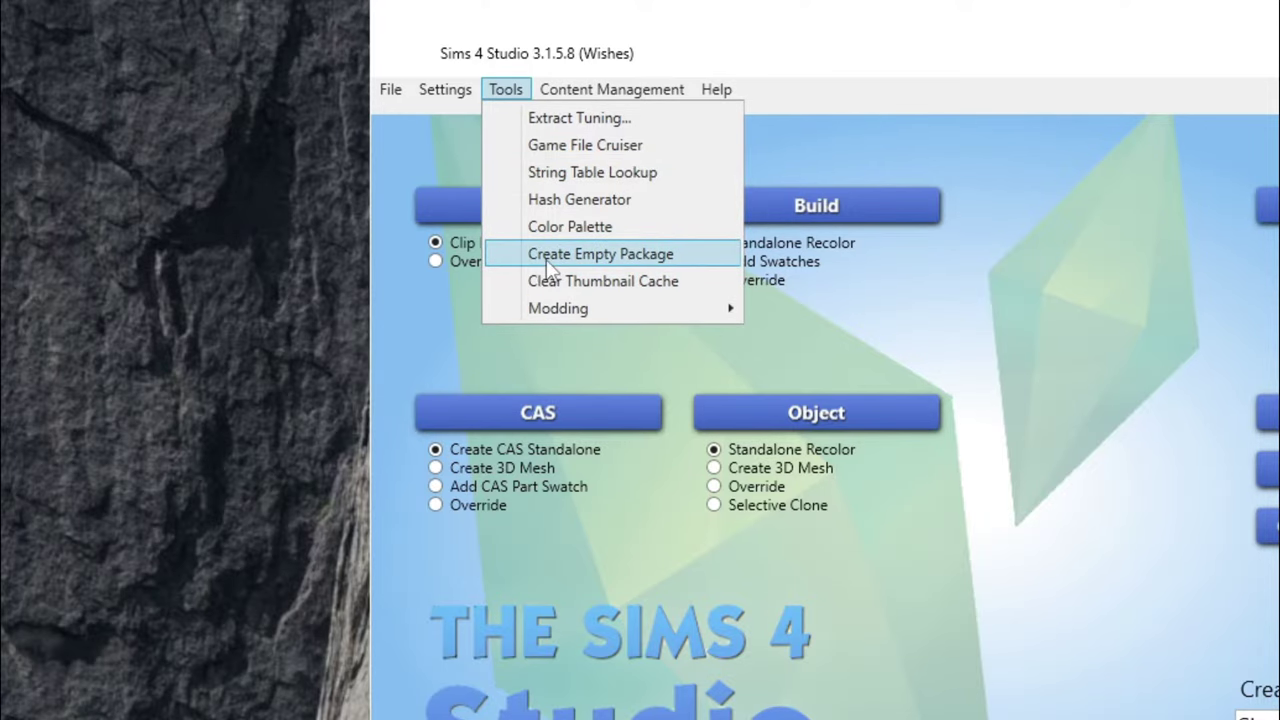
{"action": "left_click", "coordinate": [621, 259]}
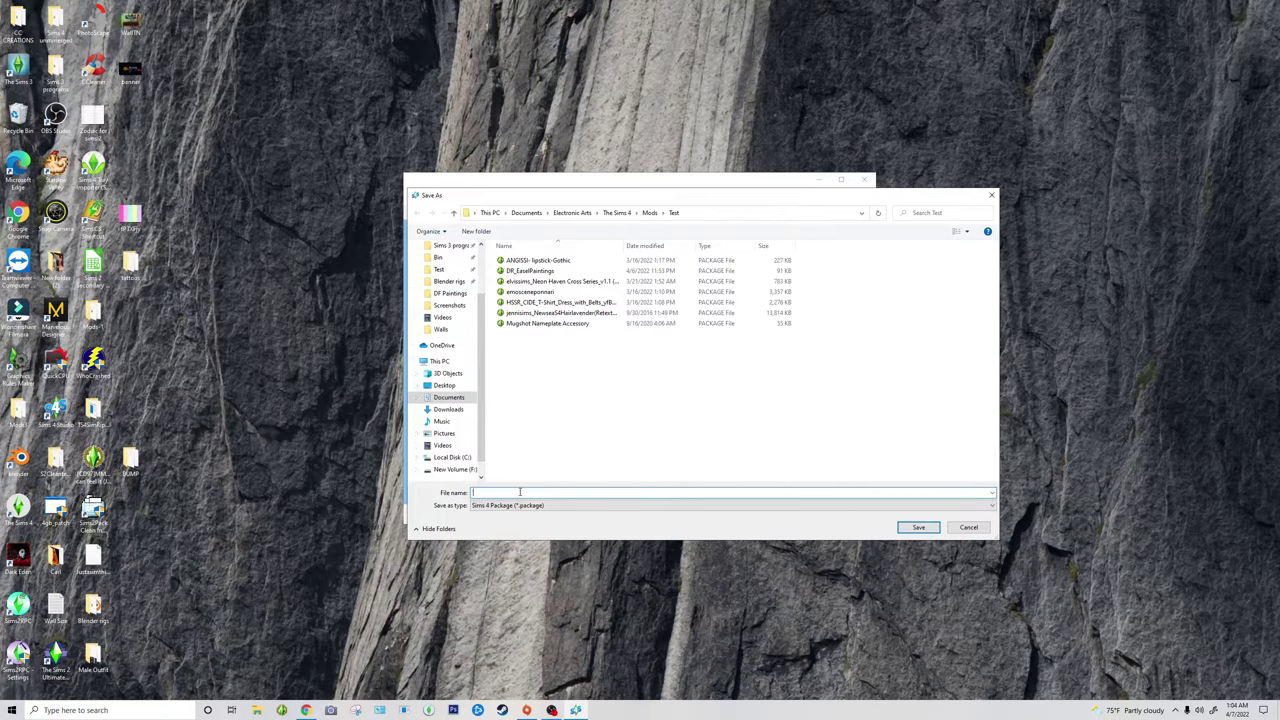
{"action": "type", "text": "DR_"}
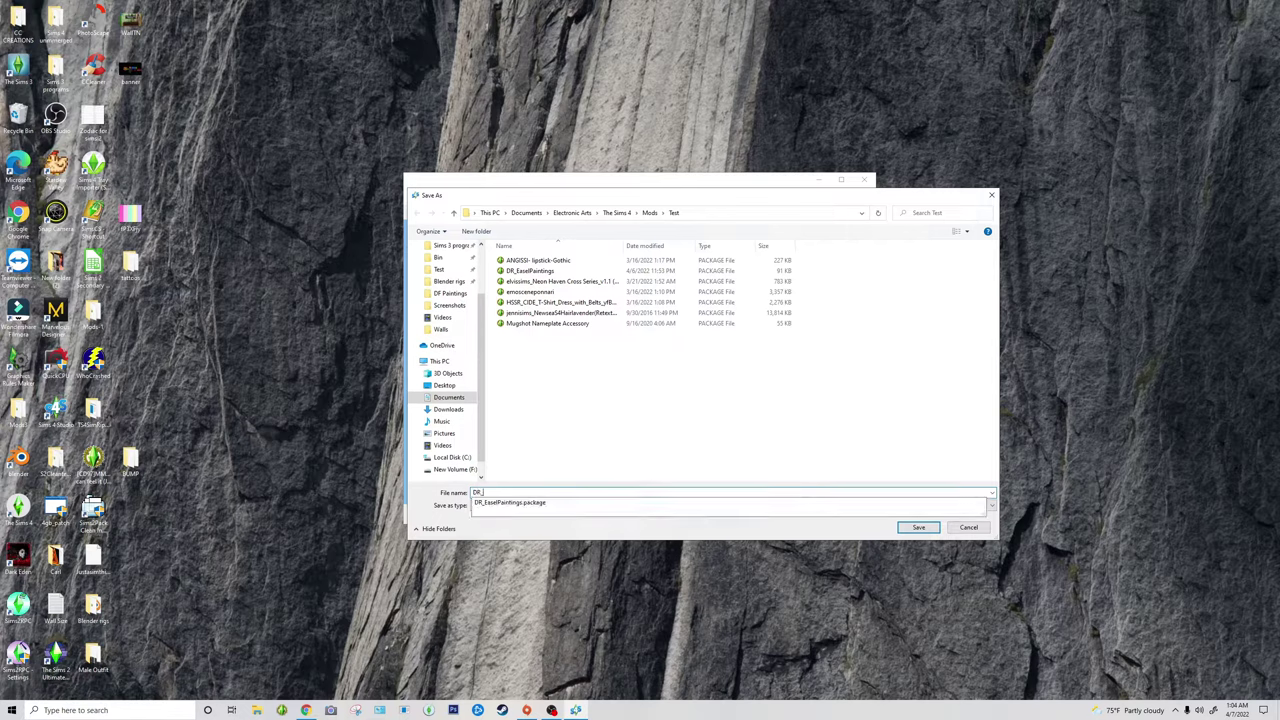
{"action": "type", "text": "Paintings"}
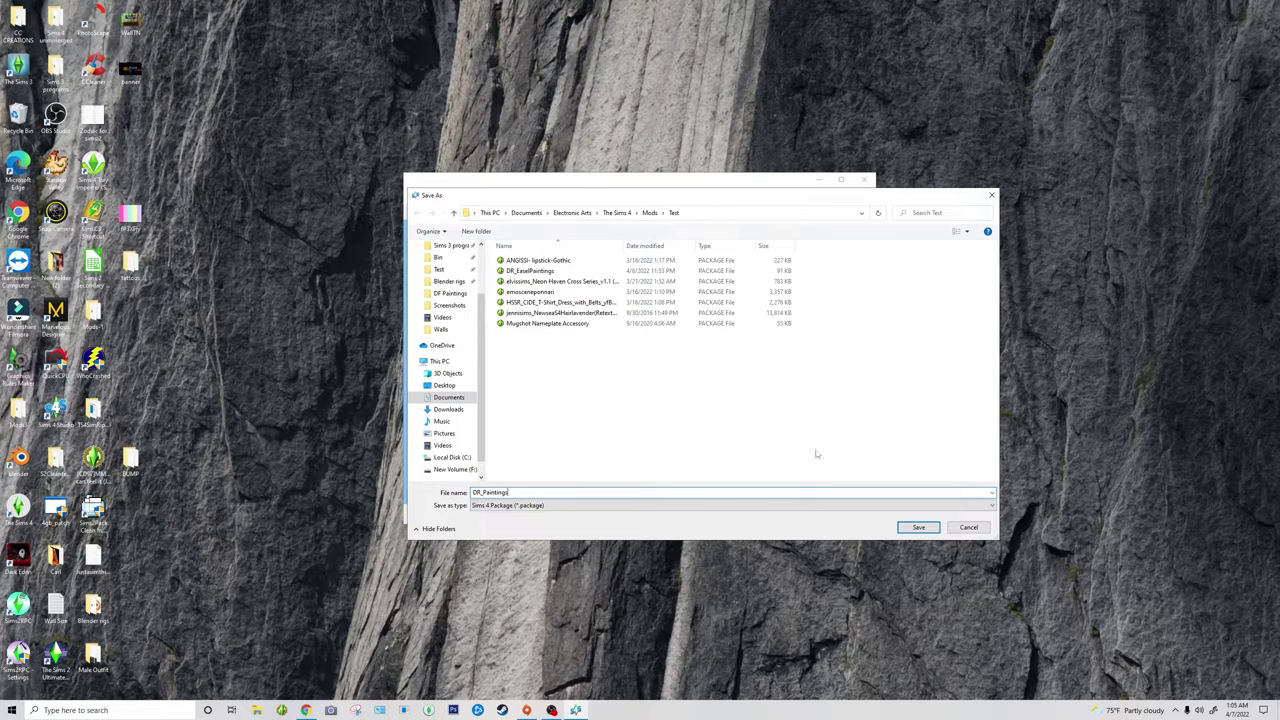
{"action": "left_click", "coordinate": [907, 532]}
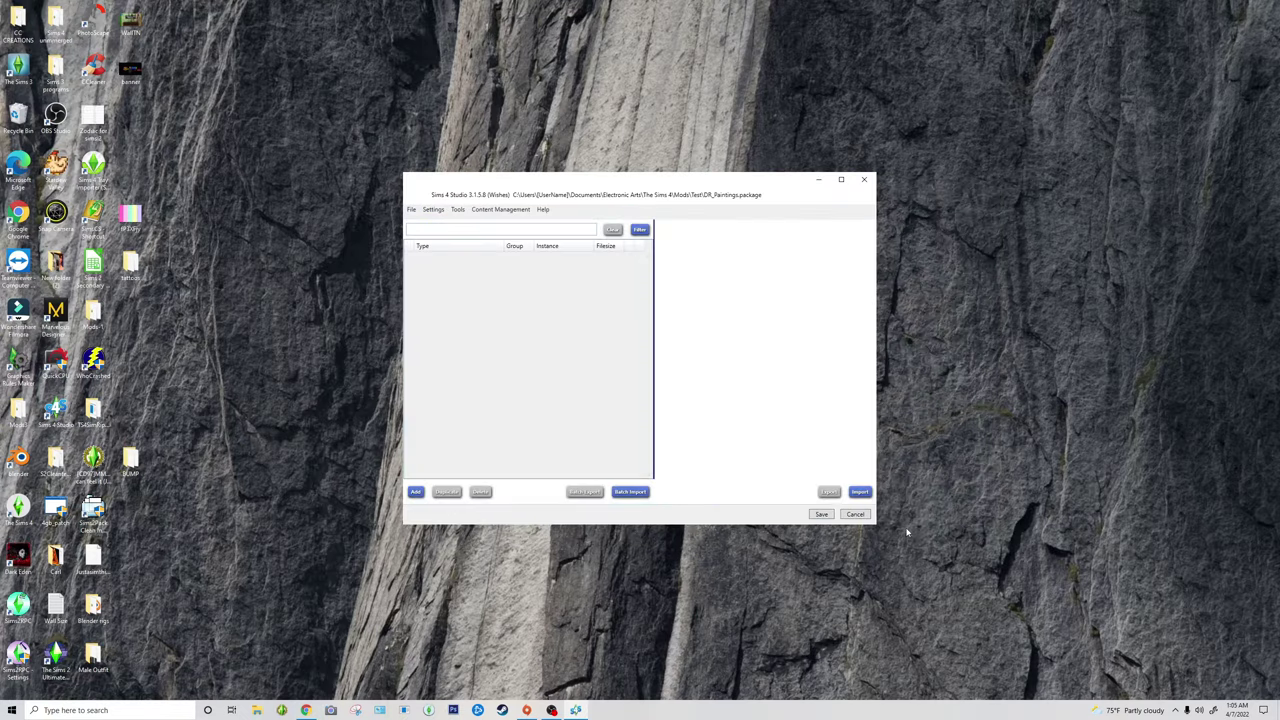
Step: Open the Game File Cruiser and arrange its window beside the DR_Paintings package window
{"action": "left_click_drag", "start_coordinate": [491, 198], "coordinate": [535, 172]}
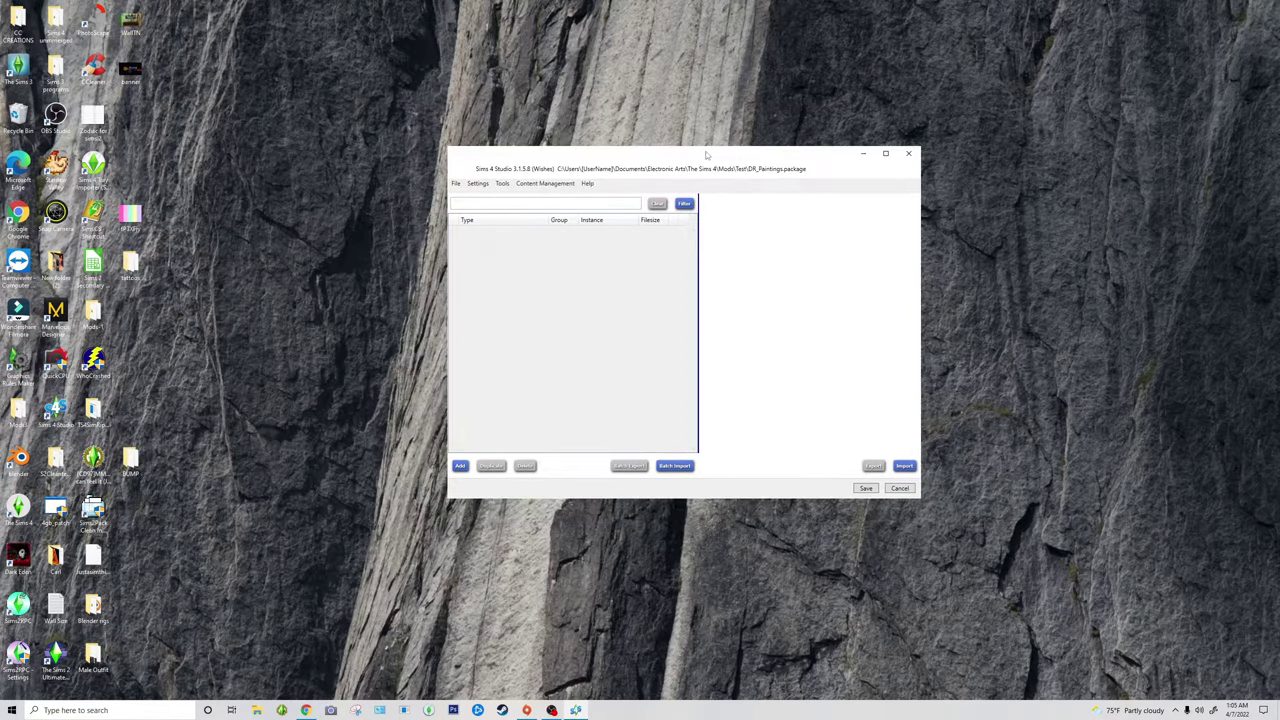
{"action": "left_click", "coordinate": [502, 184]}
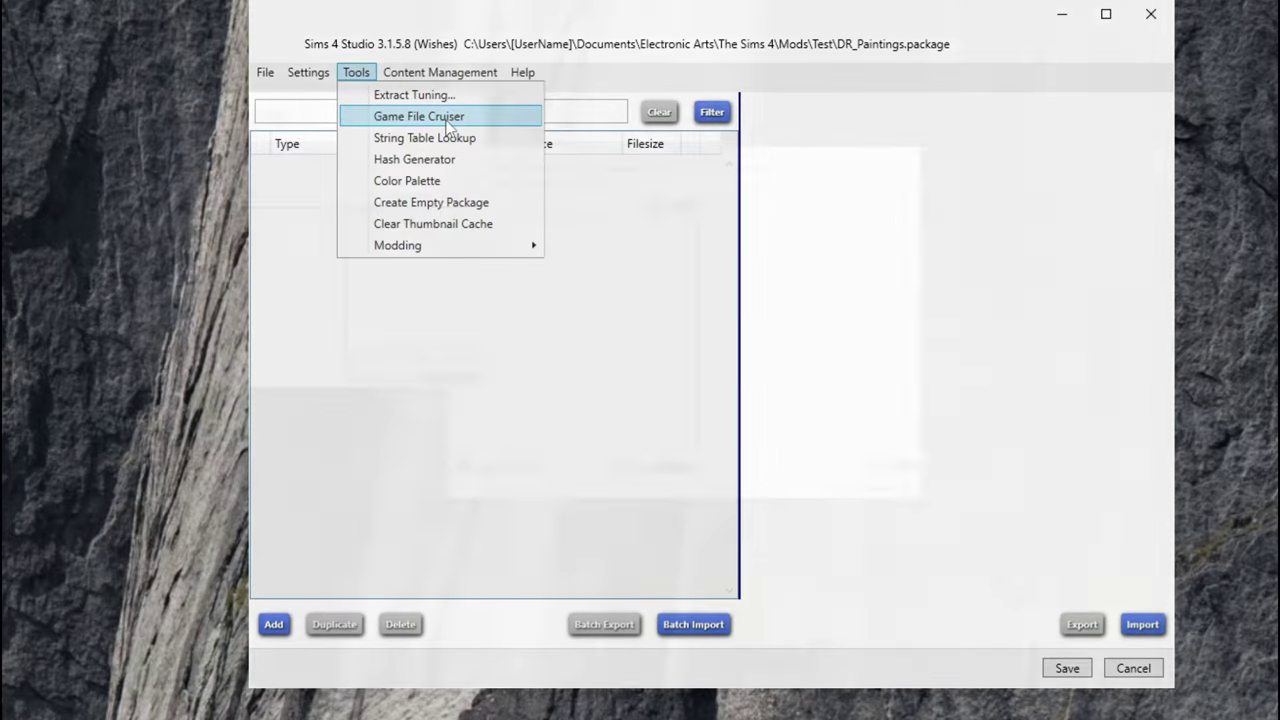
{"action": "left_click", "coordinate": [447, 118]}
{"action": "left_click_drag", "start_coordinate": [629, 155], "coordinate": [895, 265]}
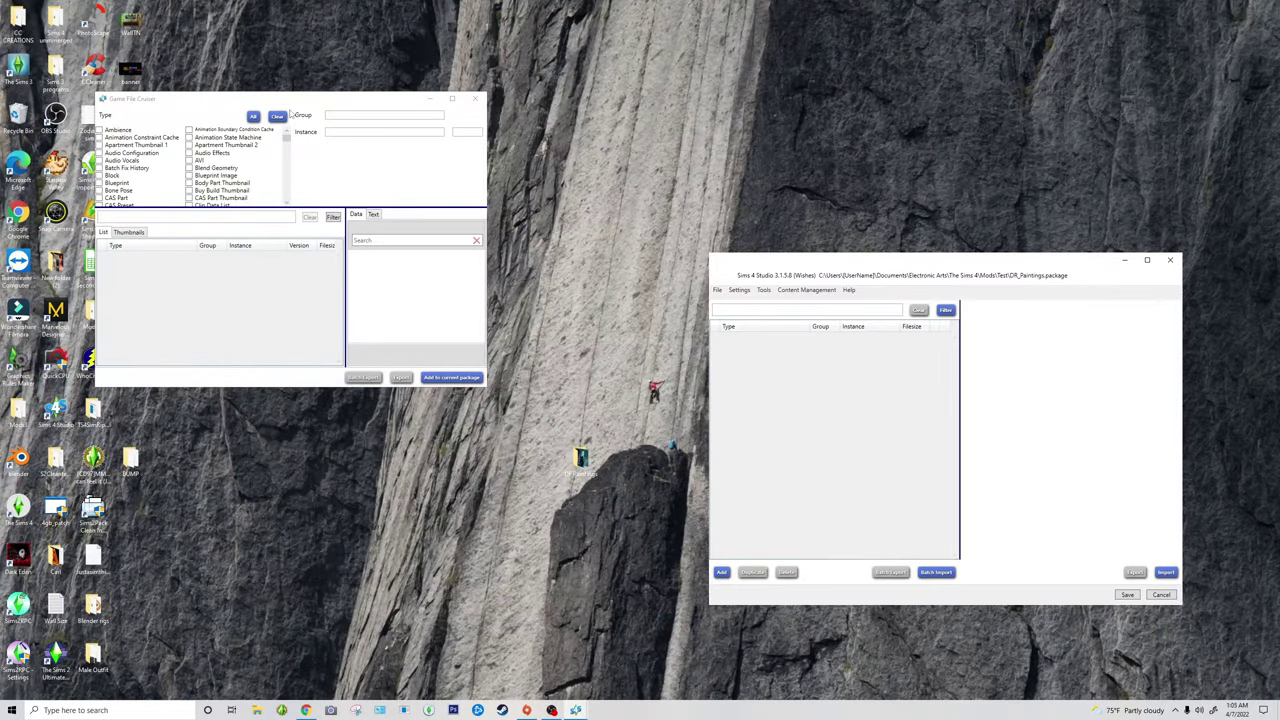
{"action": "left_click_drag", "start_coordinate": [276, 104], "coordinate": [401, 169]}
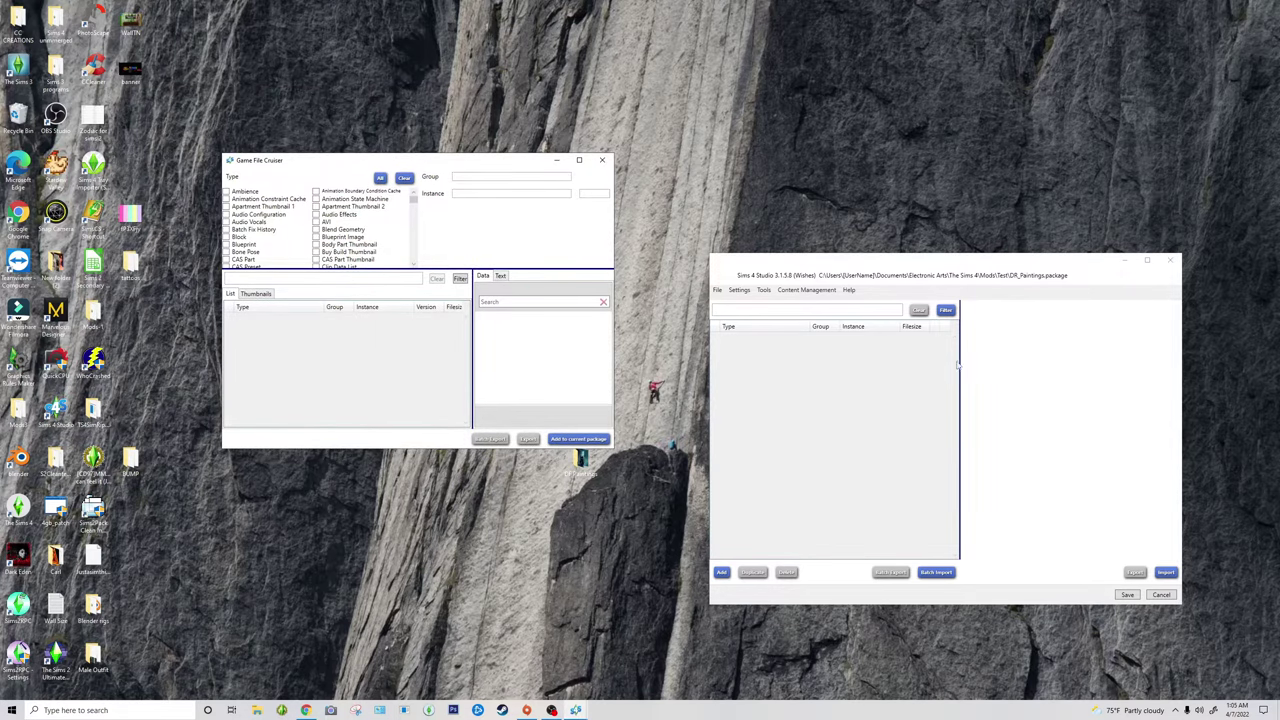
Step: Filter the game files to the DST Image type and show the results as thumbnails
{"action": "scroll", "coordinate": [303, 239], "scroll_direction": "down", "scroll_amount": 5}
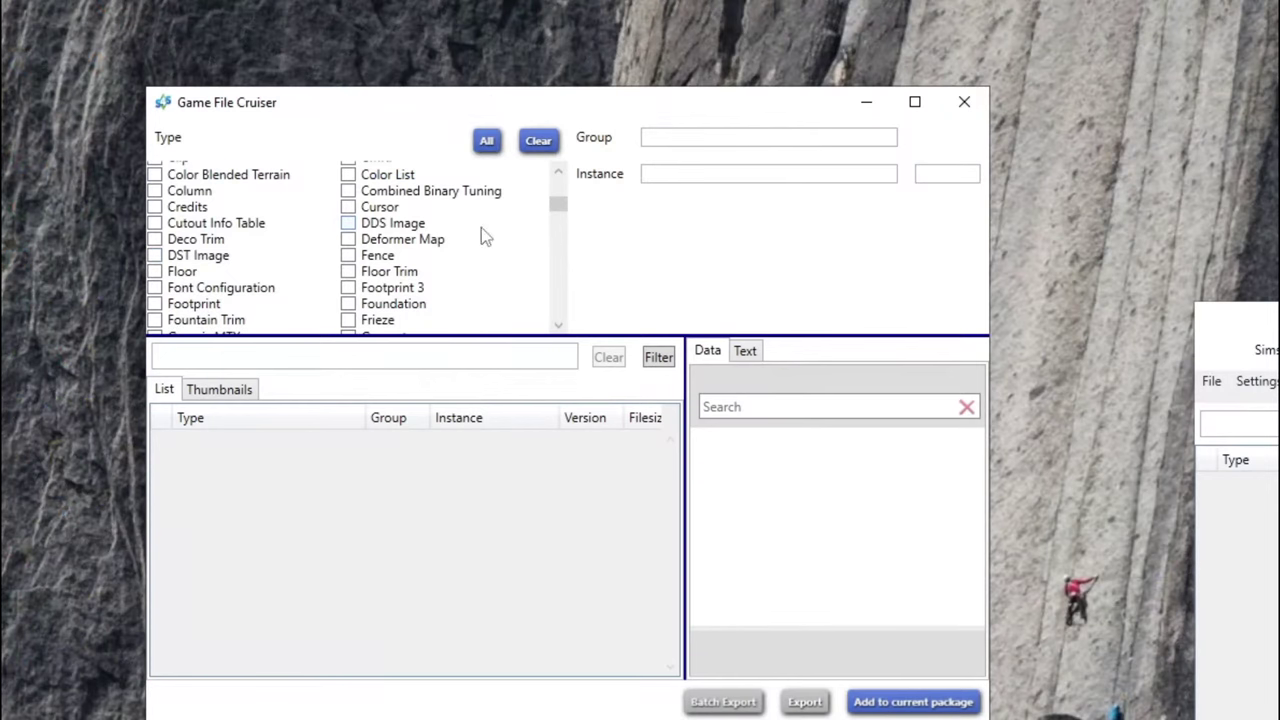
{"action": "left_click", "coordinate": [180, 262]}
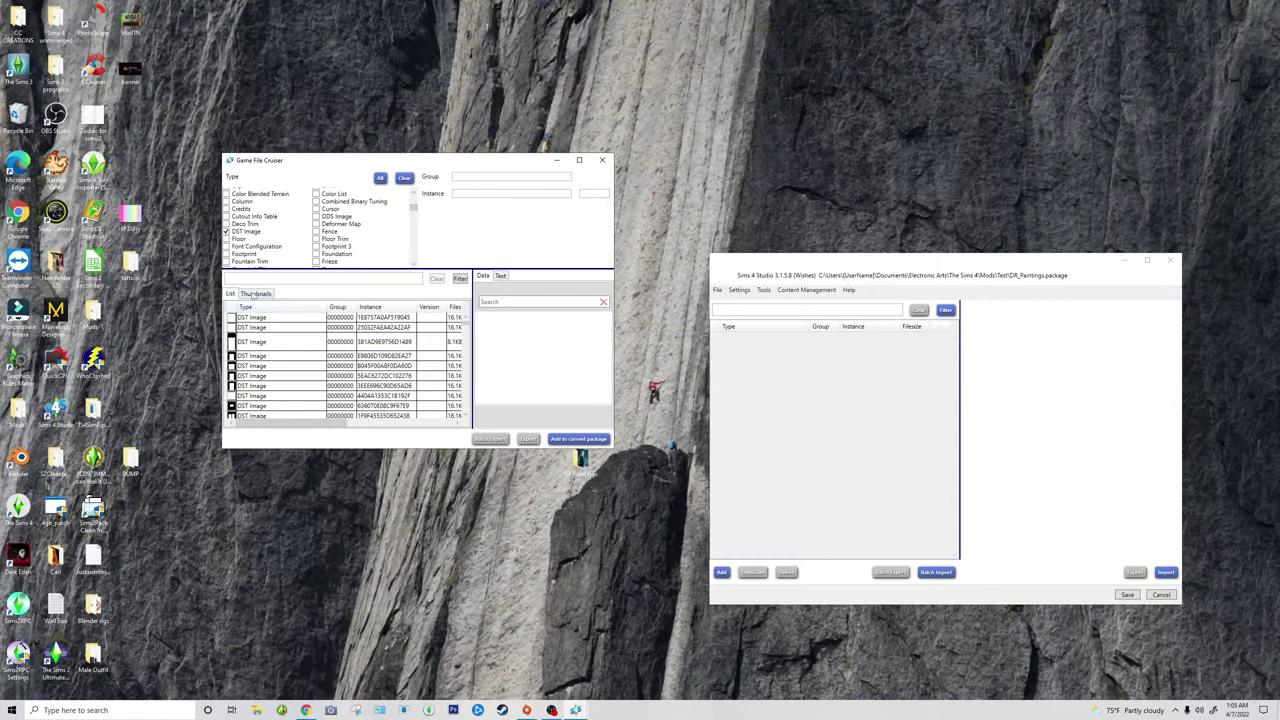
{"action": "left_click", "coordinate": [252, 294]}
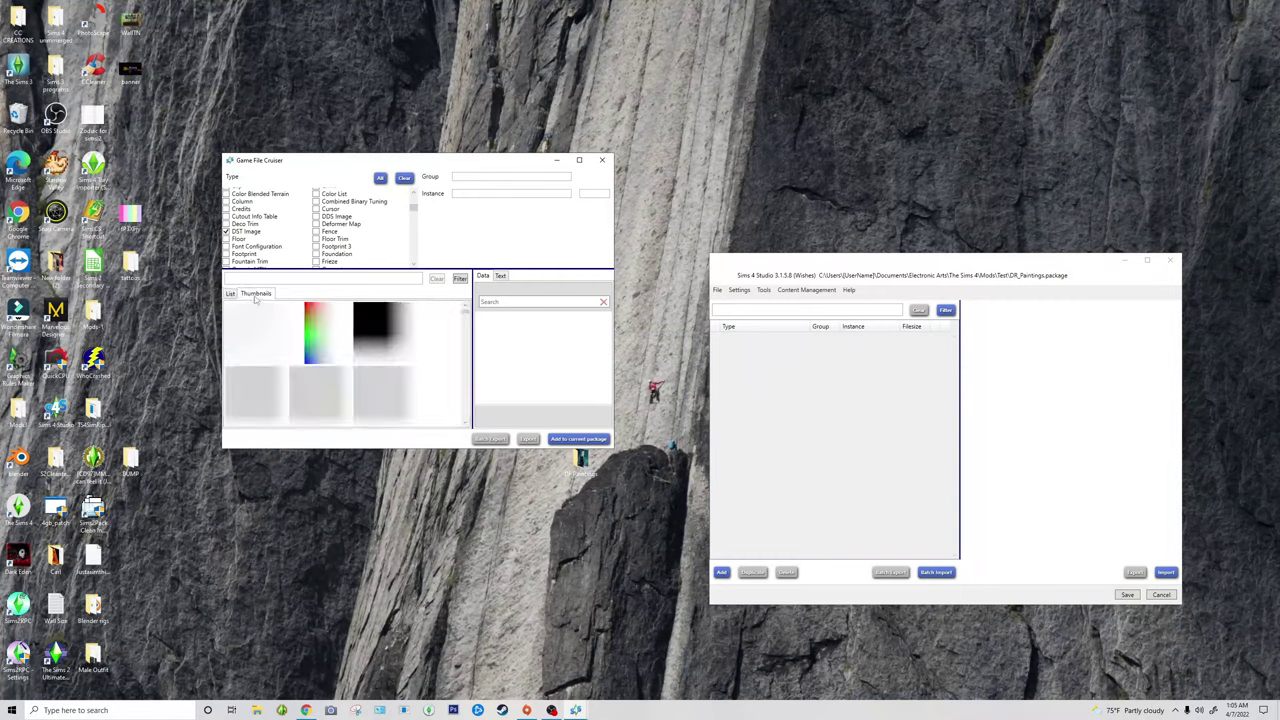
{"action": "left_click", "coordinate": [230, 294]}
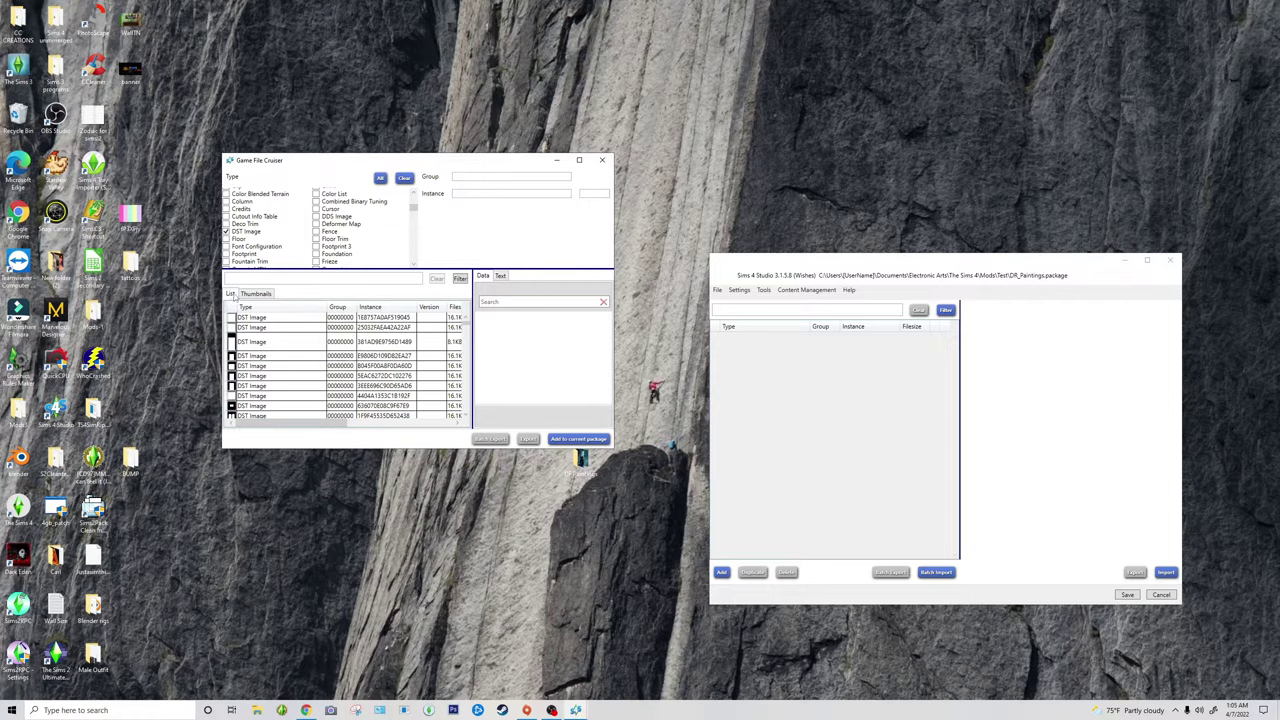
{"action": "left_click", "coordinate": [256, 295]}
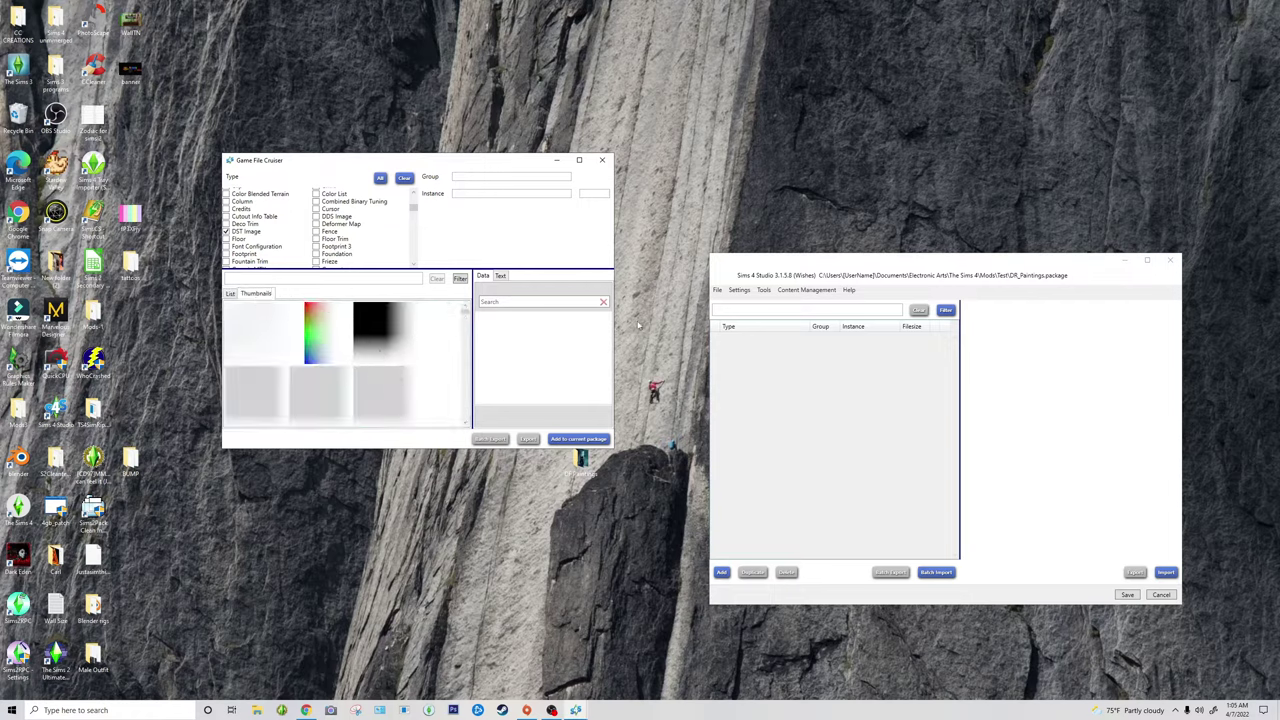
Step: Browse the DST image thumbnails down to the room images and preview a teal room to check its dimensions
{"action": "scroll", "coordinate": [410, 318], "scroll_direction": "down", "scroll_amount": 3}
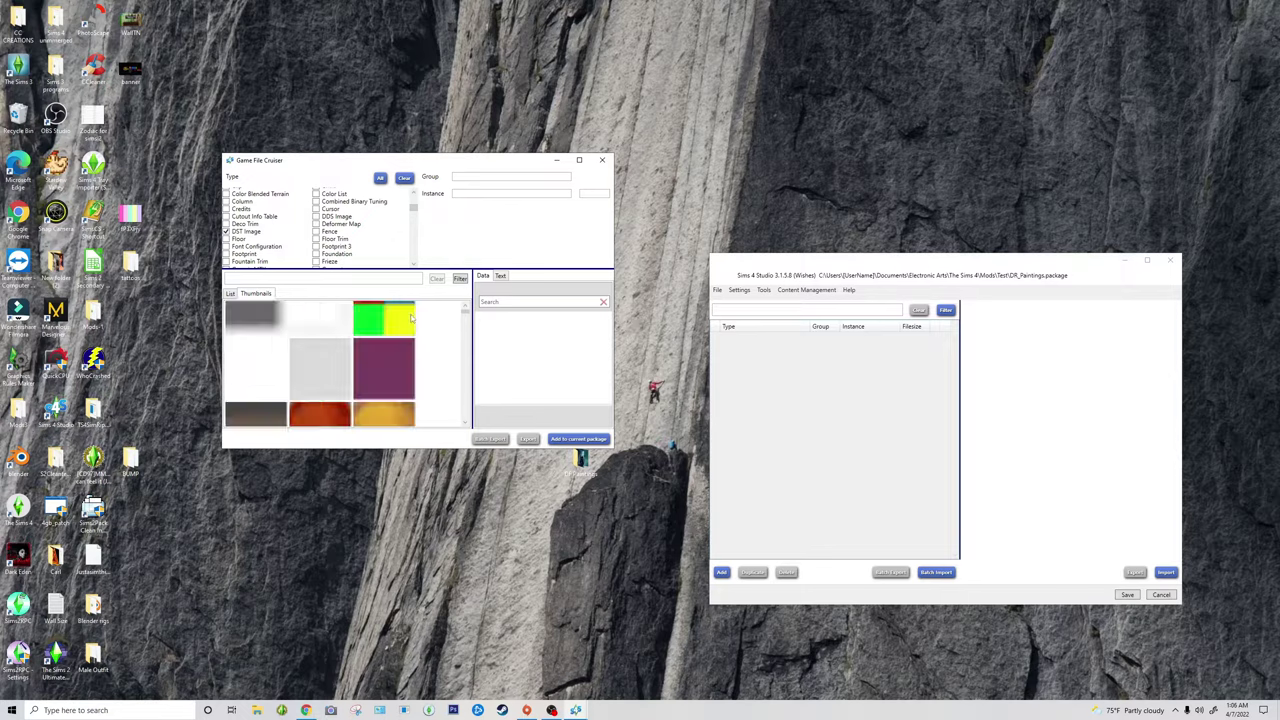
{"action": "scroll", "coordinate": [410, 318], "scroll_direction": "down", "scroll_amount": 3}
{"action": "scroll", "coordinate": [464, 316], "scroll_direction": "down", "scroll_amount": 2}
{"action": "left_click_drag", "start_coordinate": [464, 316], "coordinate": [464, 352]}
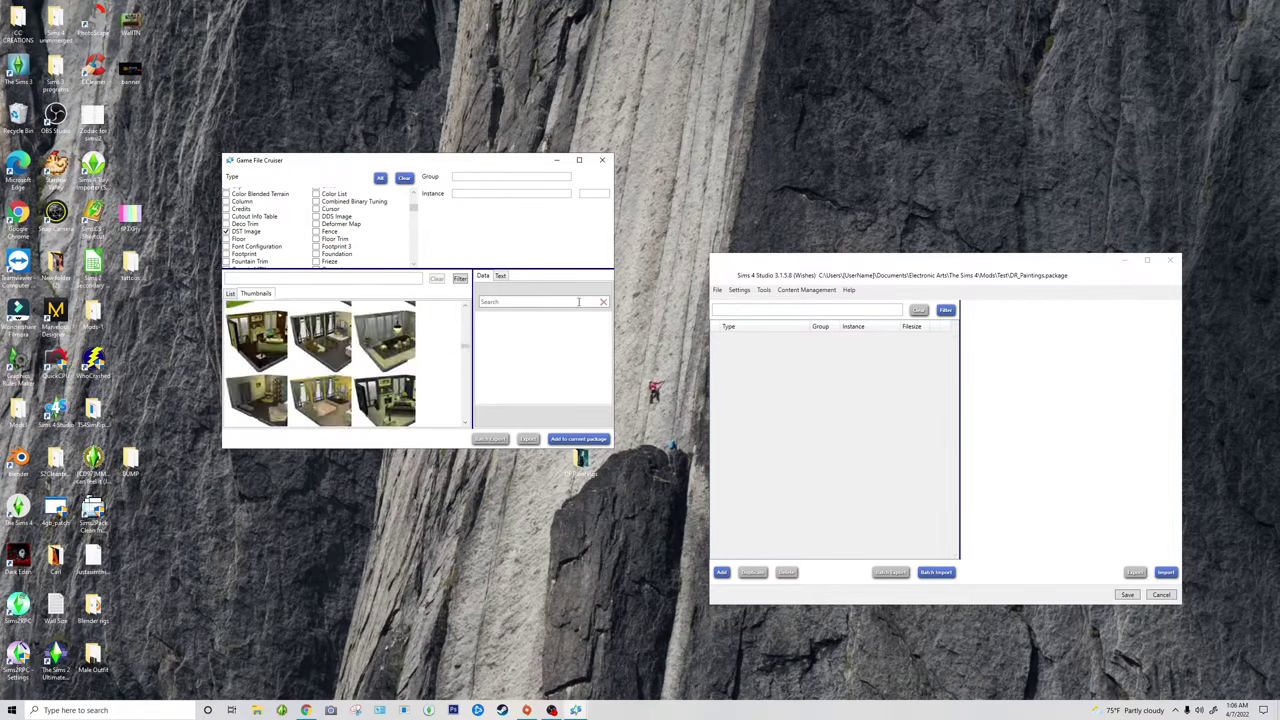
{"action": "scroll", "coordinate": [340, 360], "scroll_direction": "down", "scroll_amount": 5}
{"action": "scroll", "coordinate": [330, 338], "scroll_direction": "down", "scroll_amount": 2}
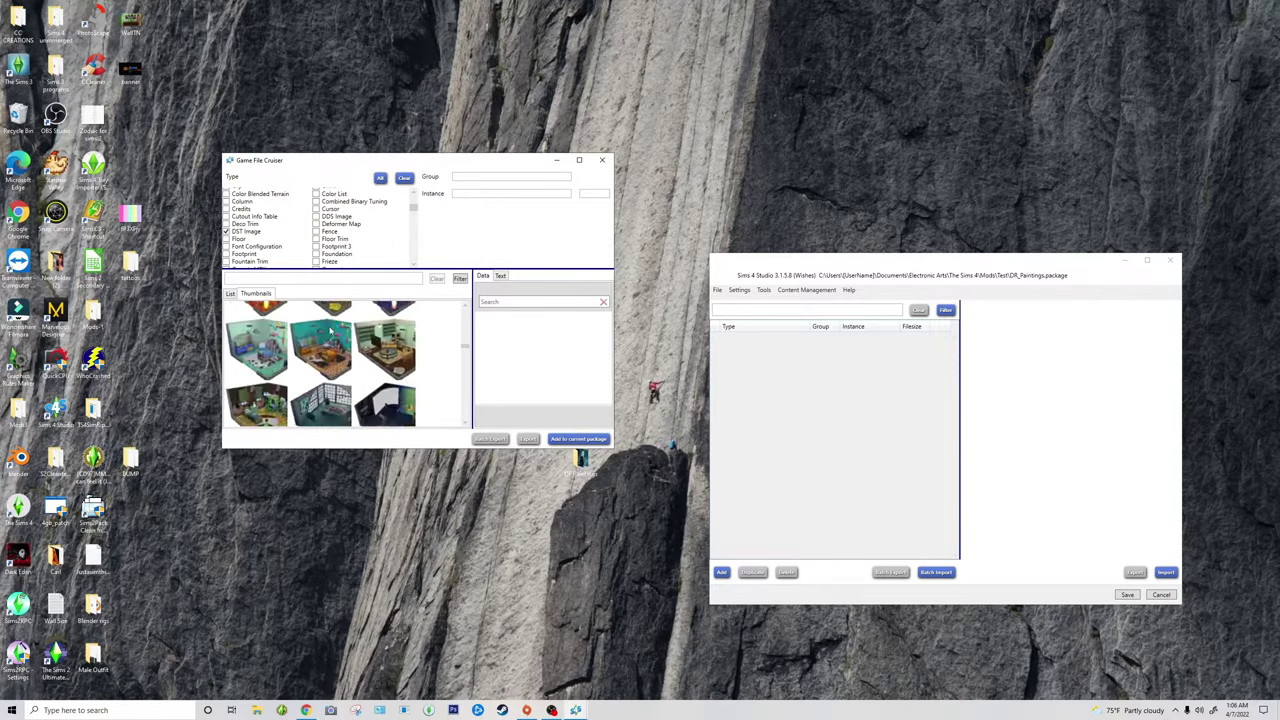
{"action": "left_click", "coordinate": [330, 340]}
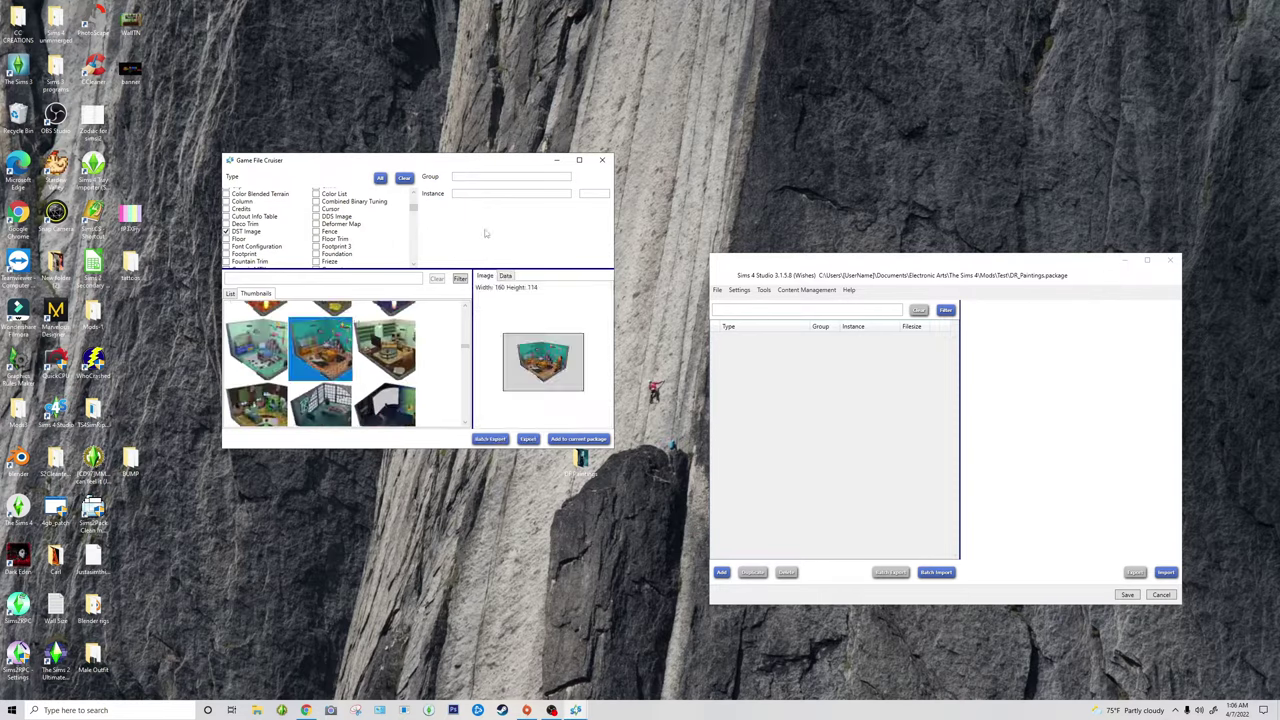
Step: Look through more DST thumbnails for easel paintings, checking the dimensions of the blue open-mouthed face icon
{"action": "scroll", "coordinate": [467, 351], "scroll_direction": "down", "scroll_amount": 3}
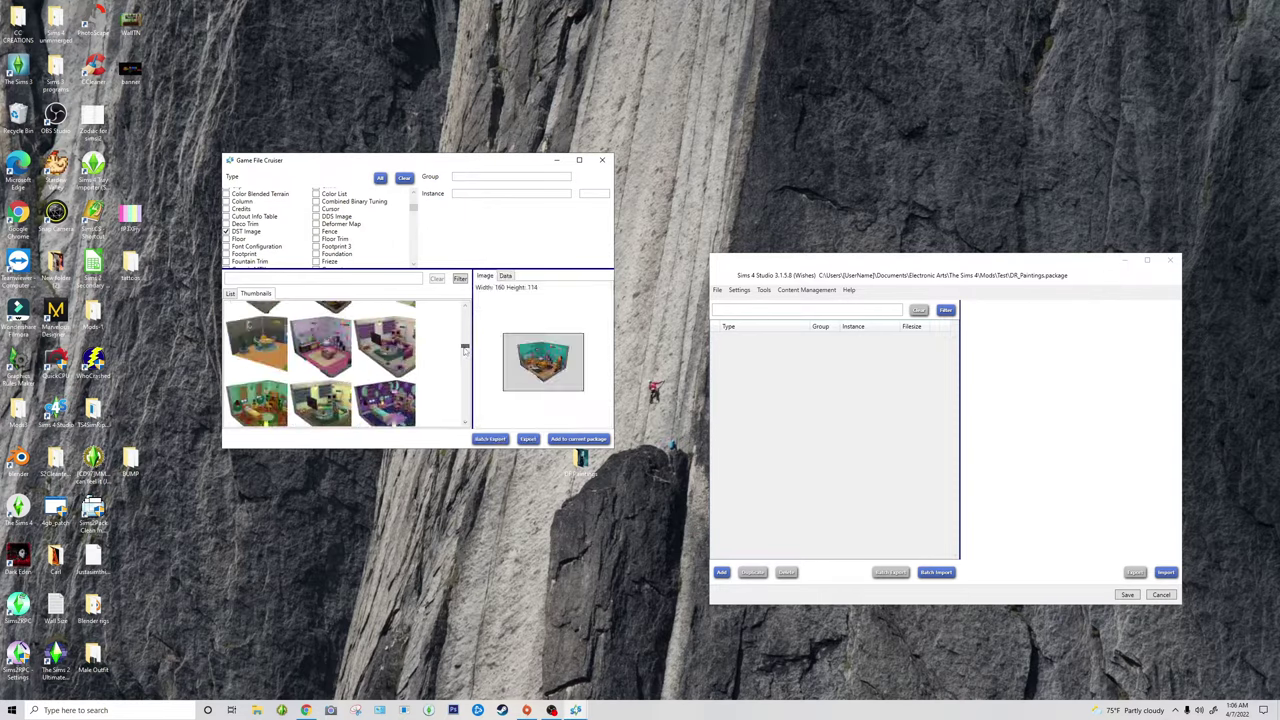
{"action": "left_click_drag", "start_coordinate": [464, 349], "coordinate": [464, 355]}
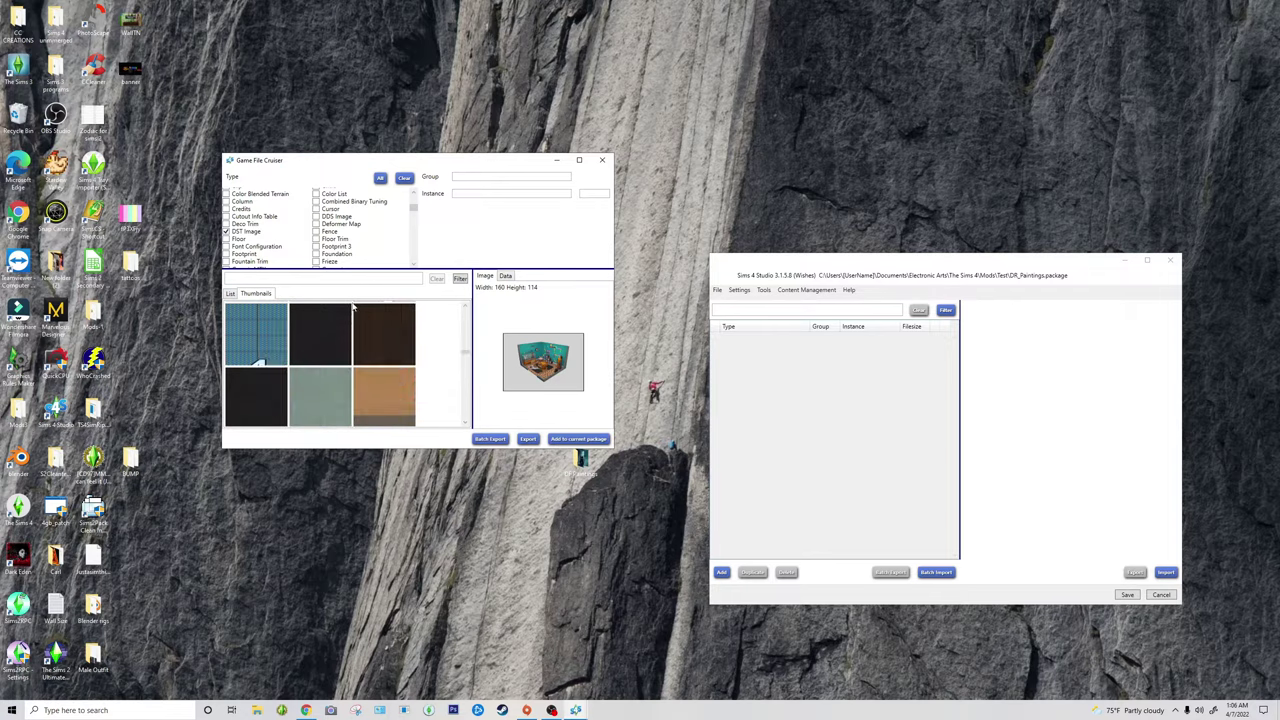
{"action": "left_click_drag", "start_coordinate": [464, 355], "coordinate": [464, 318]}
{"action": "left_click", "coordinate": [400, 352]}
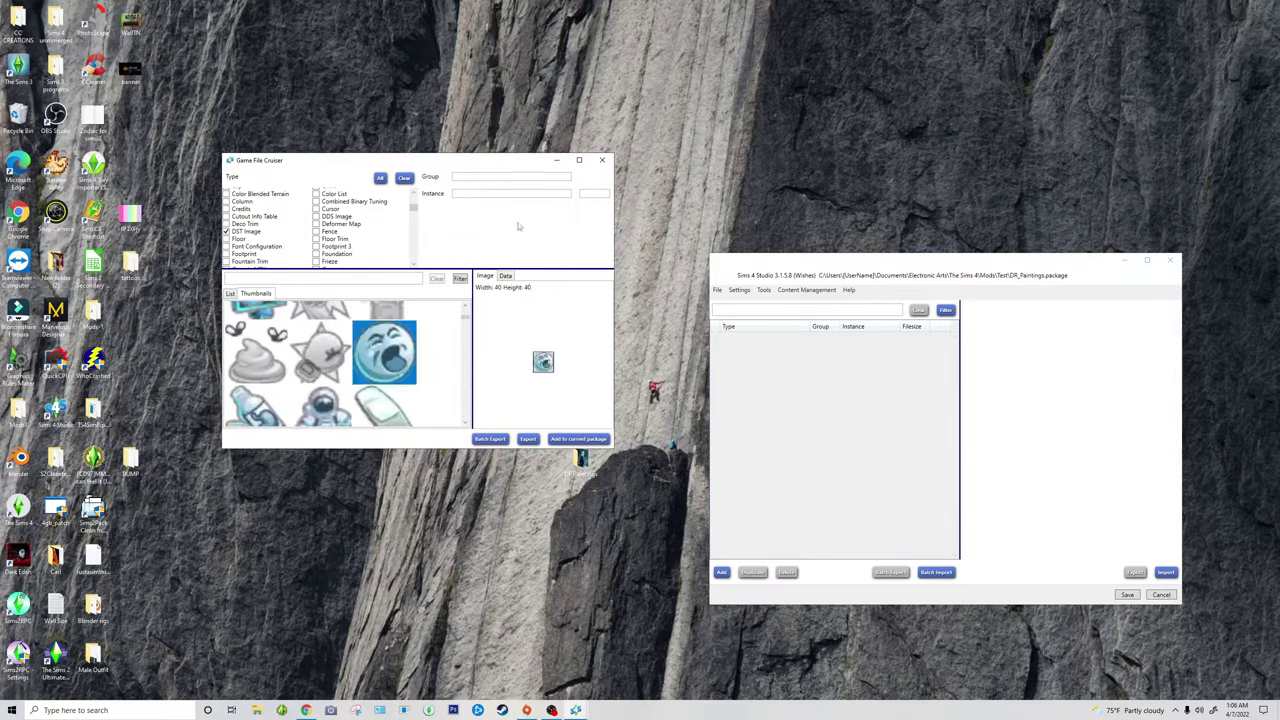
{"action": "left_click_drag", "start_coordinate": [528, 162], "coordinate": [518, 158]}
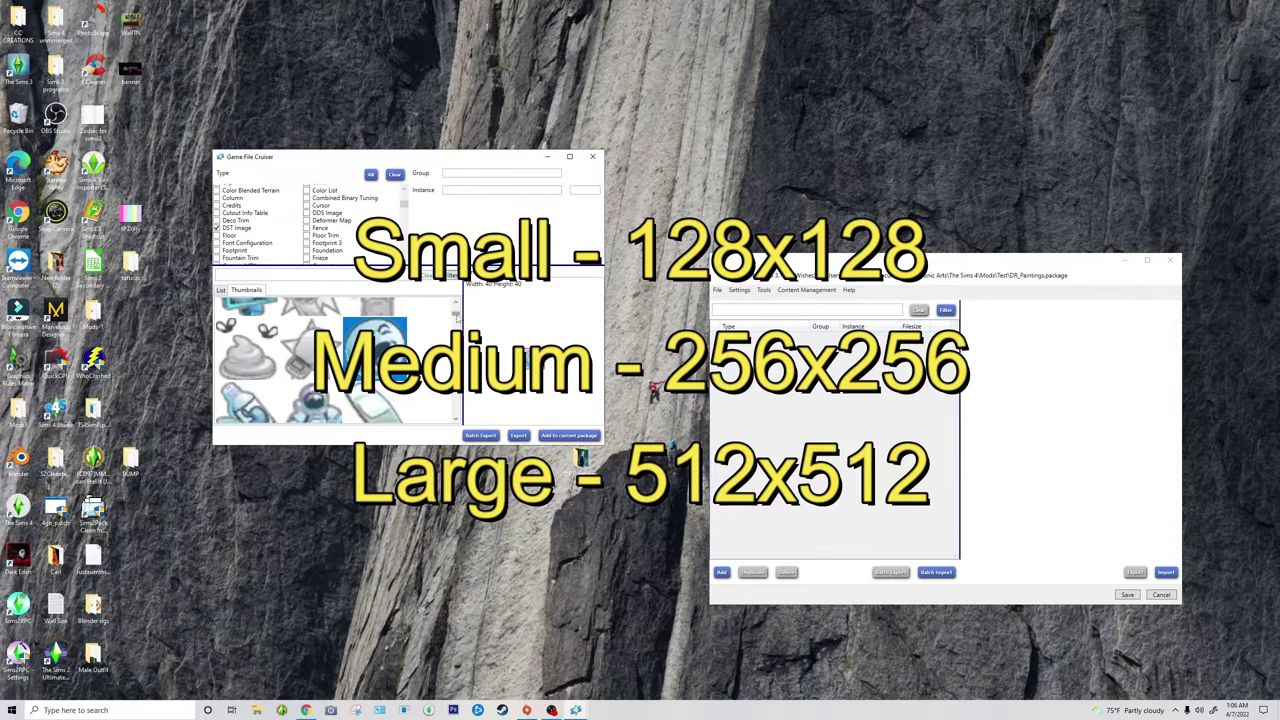
{"action": "scroll", "coordinate": [310, 360], "scroll_direction": "down", "scroll_amount": 10}
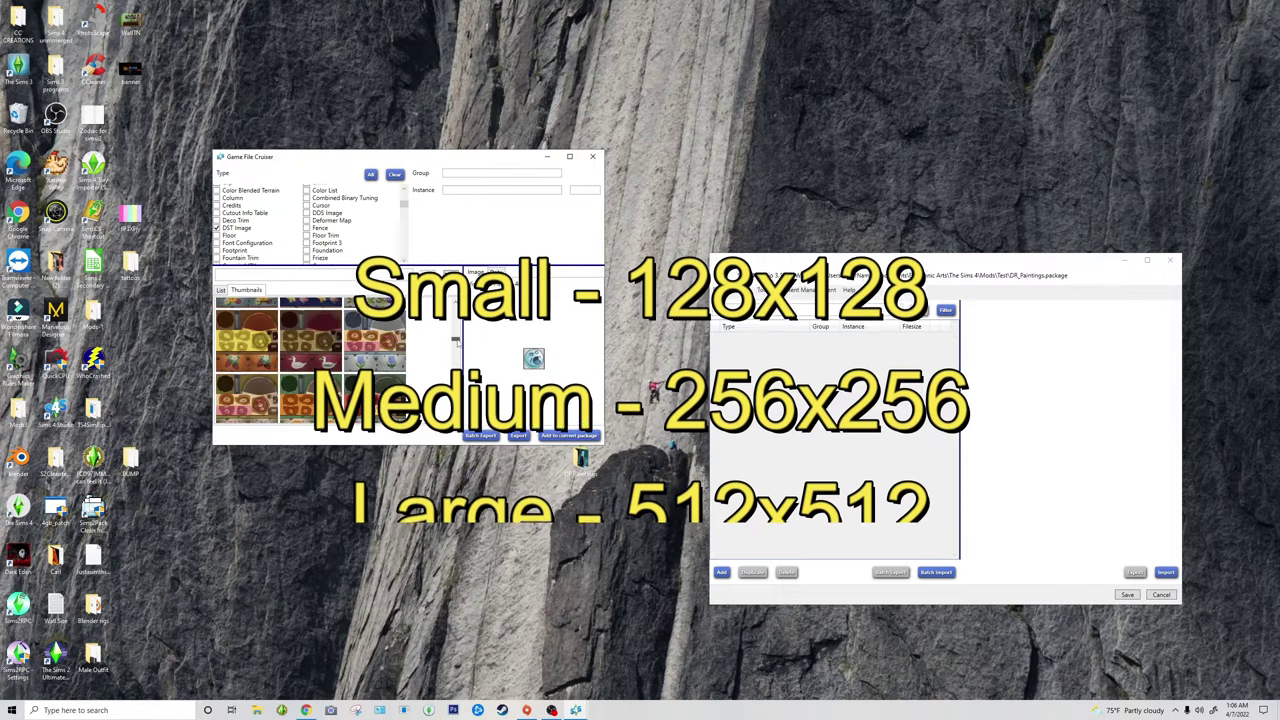
{"action": "scroll", "coordinate": [451, 338], "scroll_direction": "down", "scroll_amount": 10}
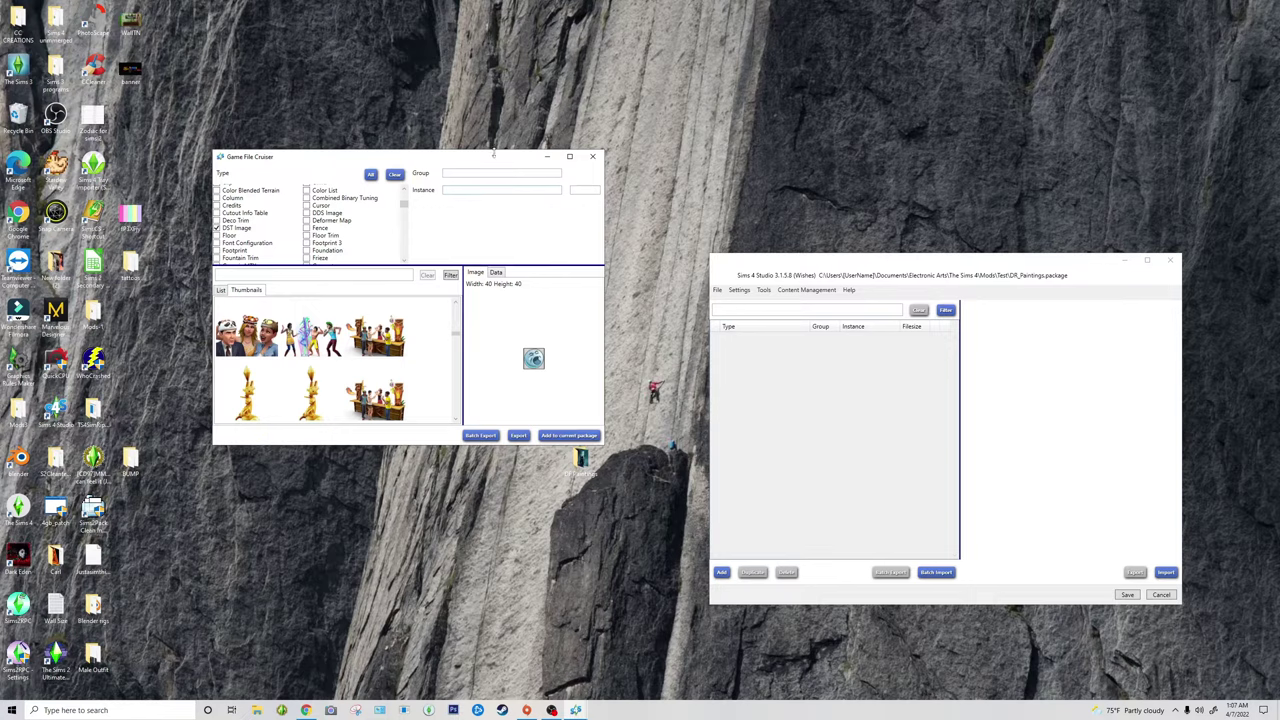
{"action": "left_click_drag", "start_coordinate": [497, 156], "coordinate": [496, 143]}
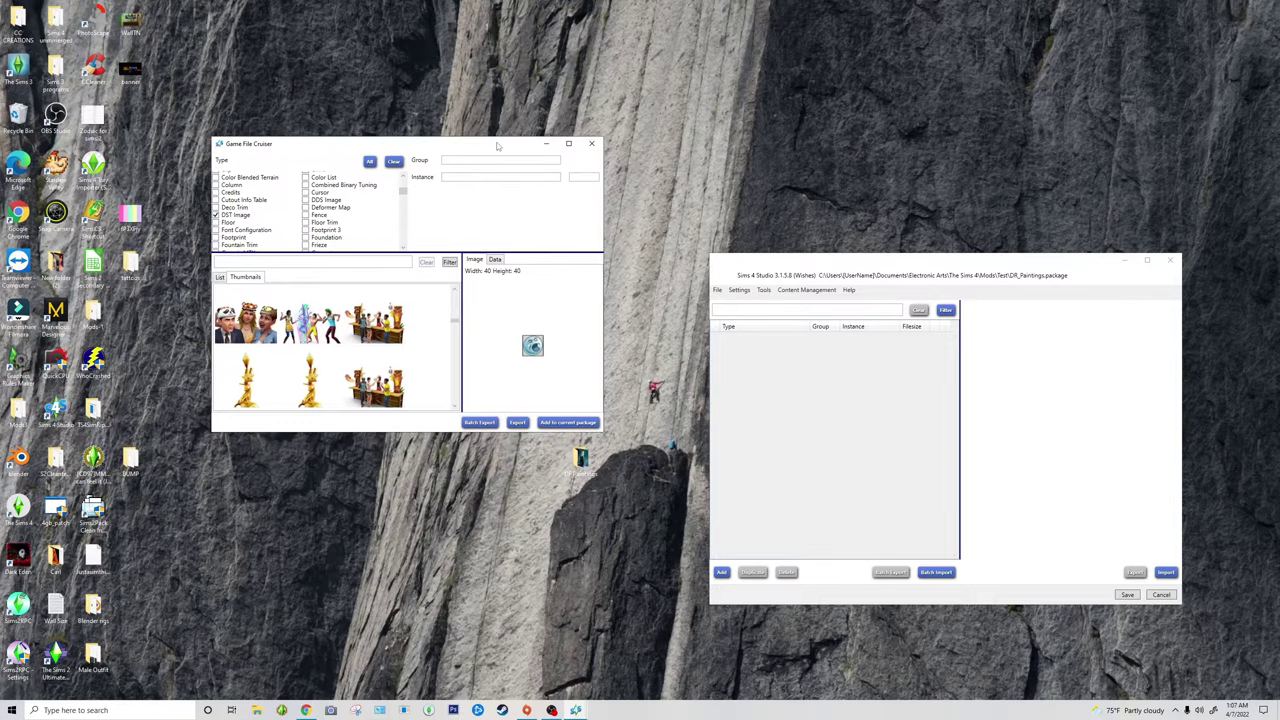
Step: Maximize the Game File Cruiser, widen the thumbnail list to four columns and return to the beginning of the DST images
{"action": "left_click", "coordinate": [568, 145]}
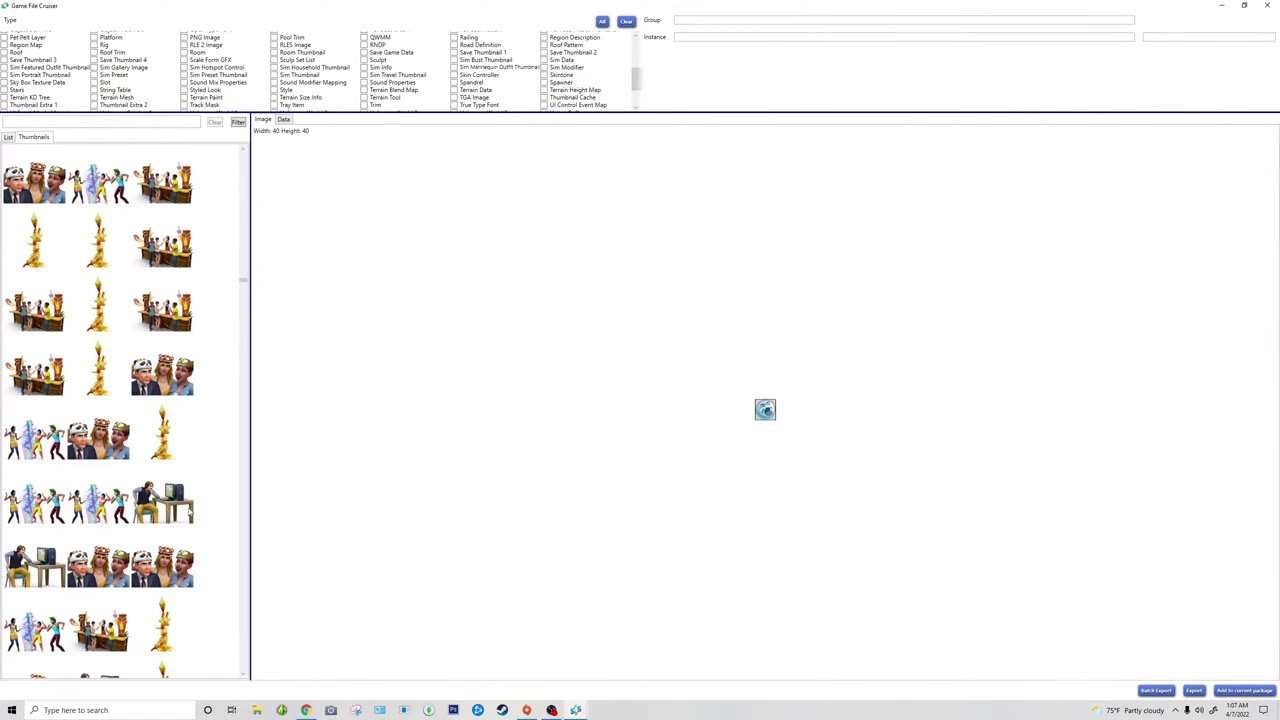
{"action": "scroll", "coordinate": [247, 279], "scroll_direction": "up", "scroll_amount": 5}
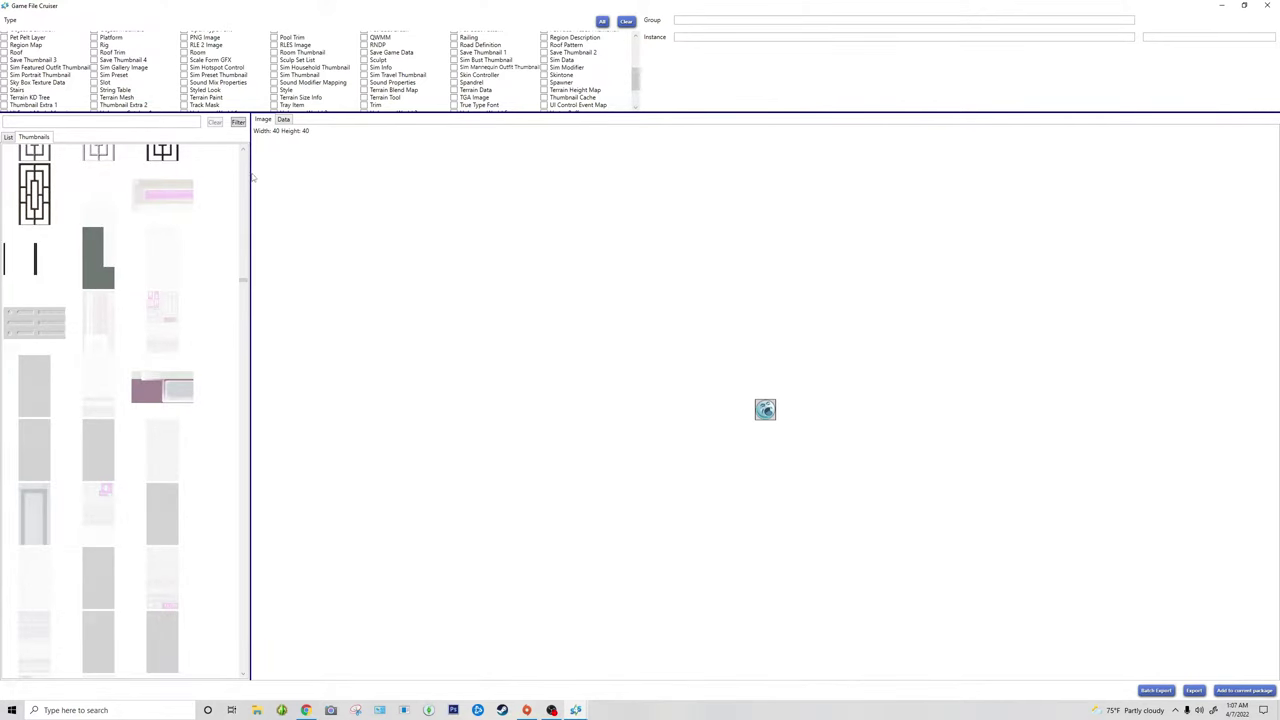
{"action": "left_click_drag", "start_coordinate": [250, 173], "coordinate": [283, 174]}
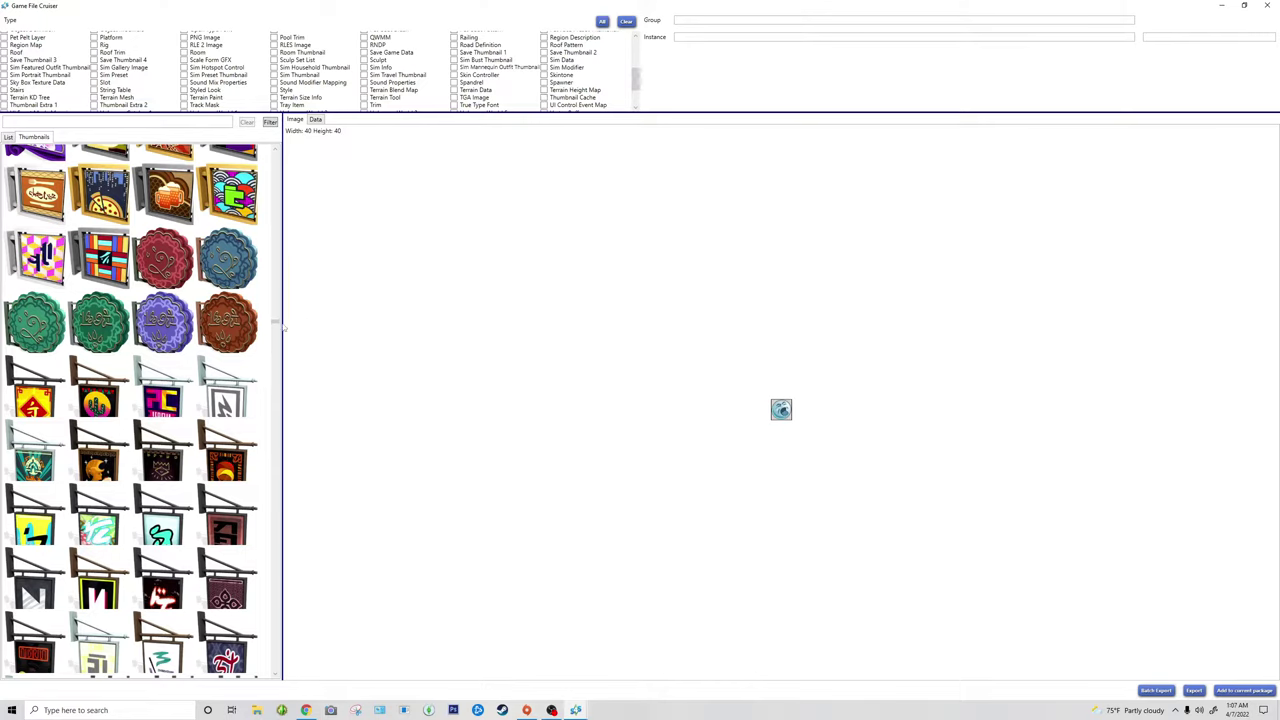
{"action": "left_click_drag", "start_coordinate": [275, 325], "coordinate": [274, 153]}
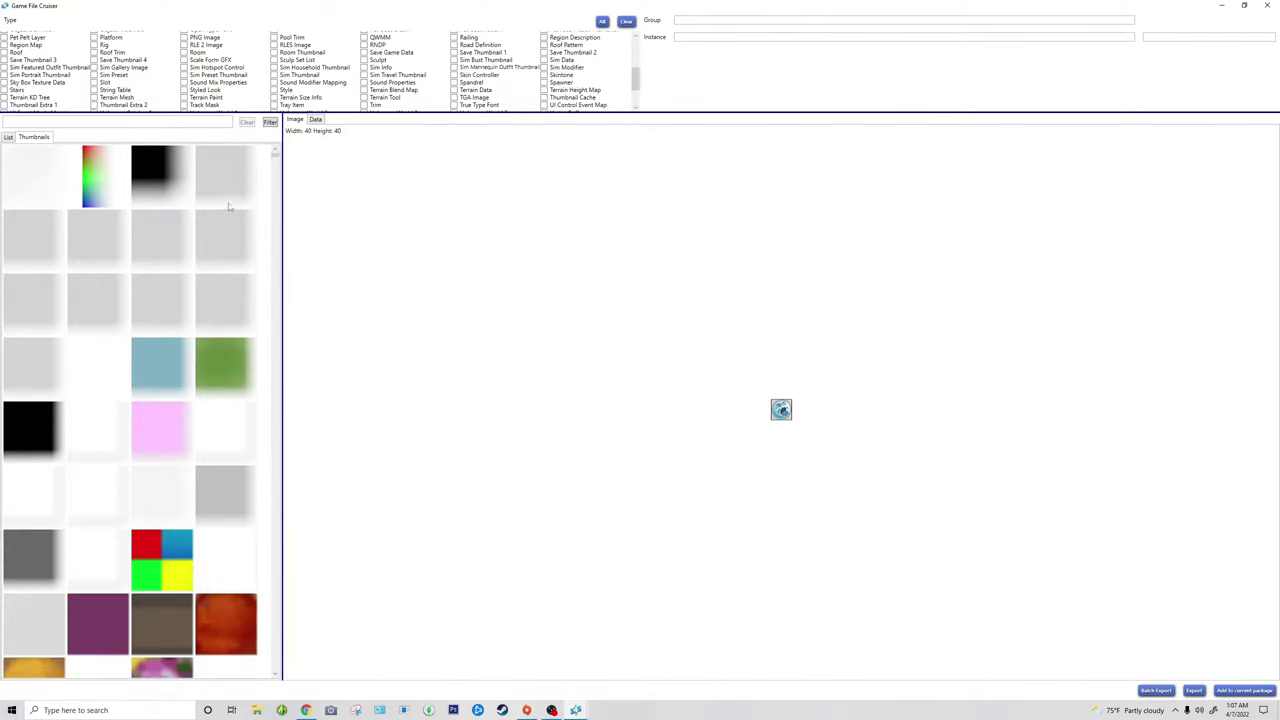
Step: Look through the small DST icon thumbnails and check the dimensions of the grey group icon and the blue footprint map icon
{"action": "left_click_drag", "start_coordinate": [278, 677], "coordinate": [274, 668]}
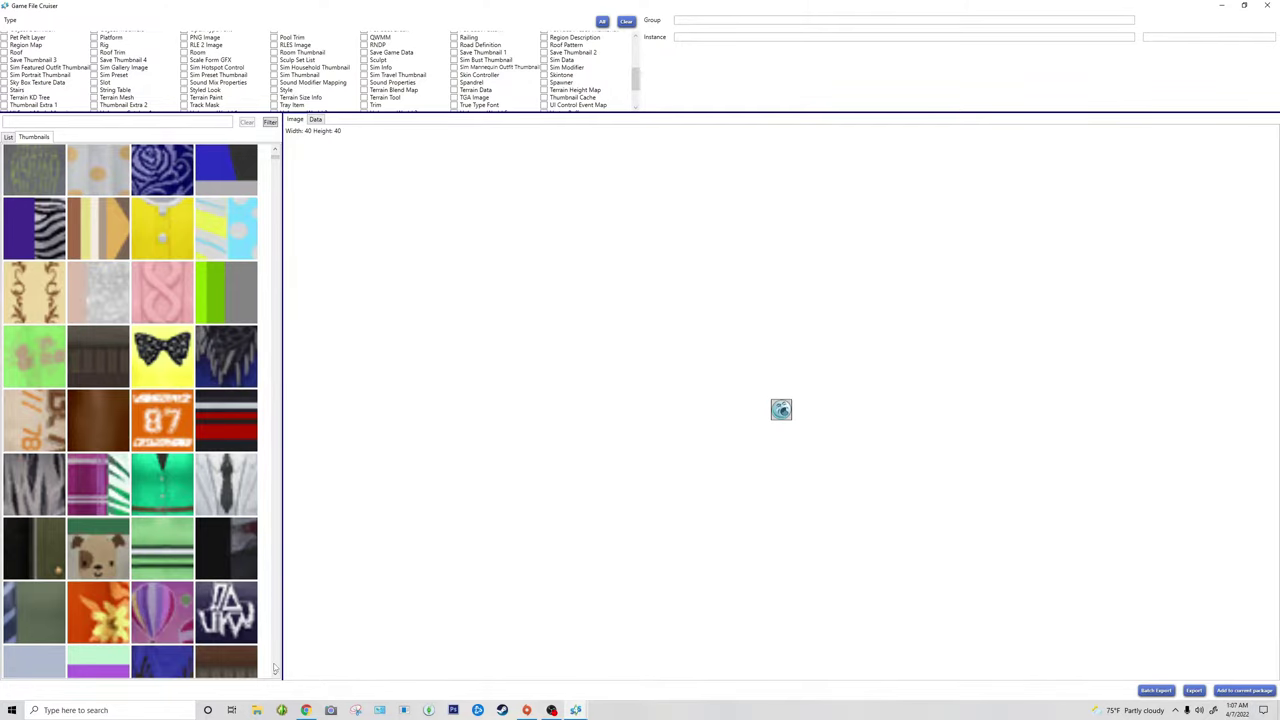
{"action": "scroll", "coordinate": [240, 200], "scroll_direction": "up", "scroll_amount": 15}
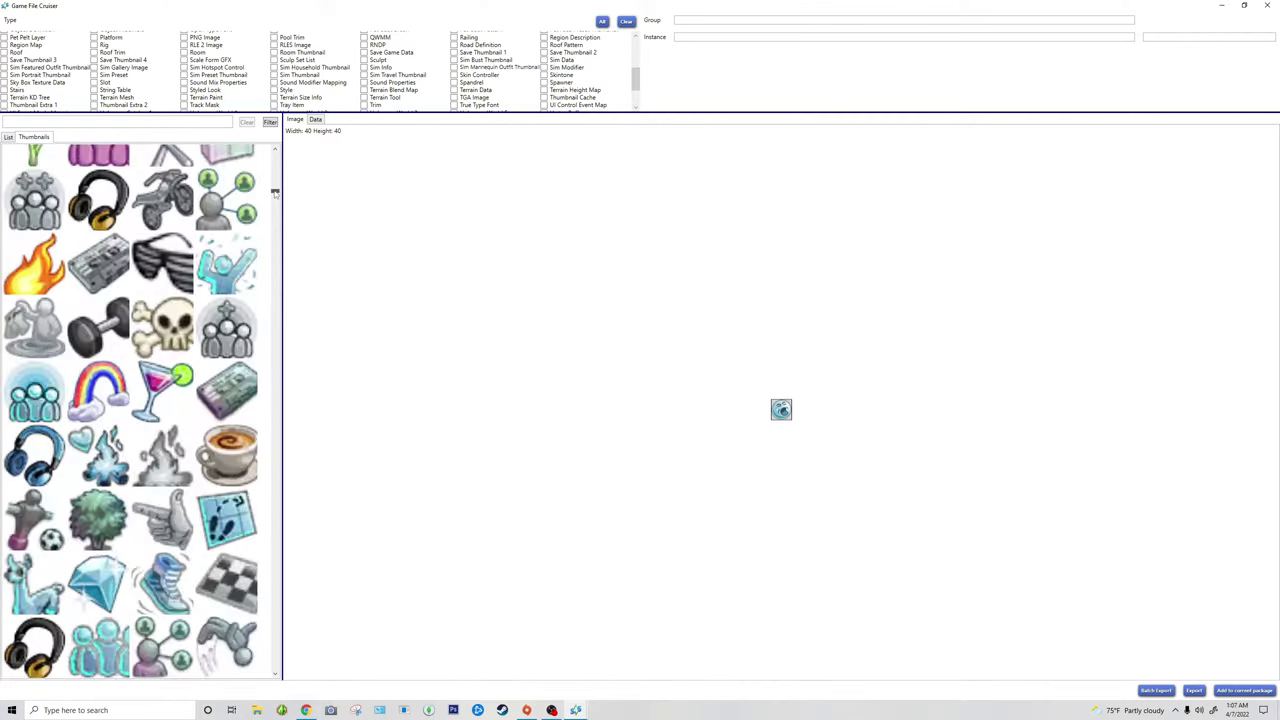
{"action": "left_click", "coordinate": [238, 245]}
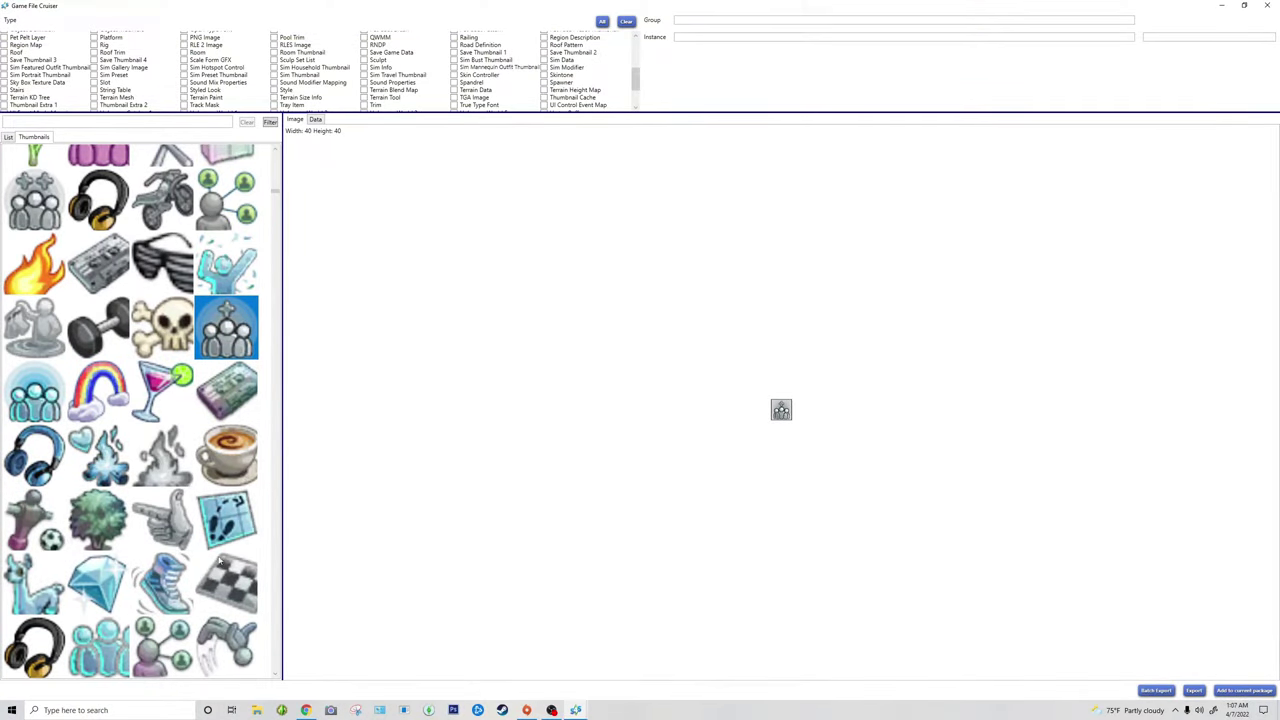
{"action": "left_click", "coordinate": [219, 520]}
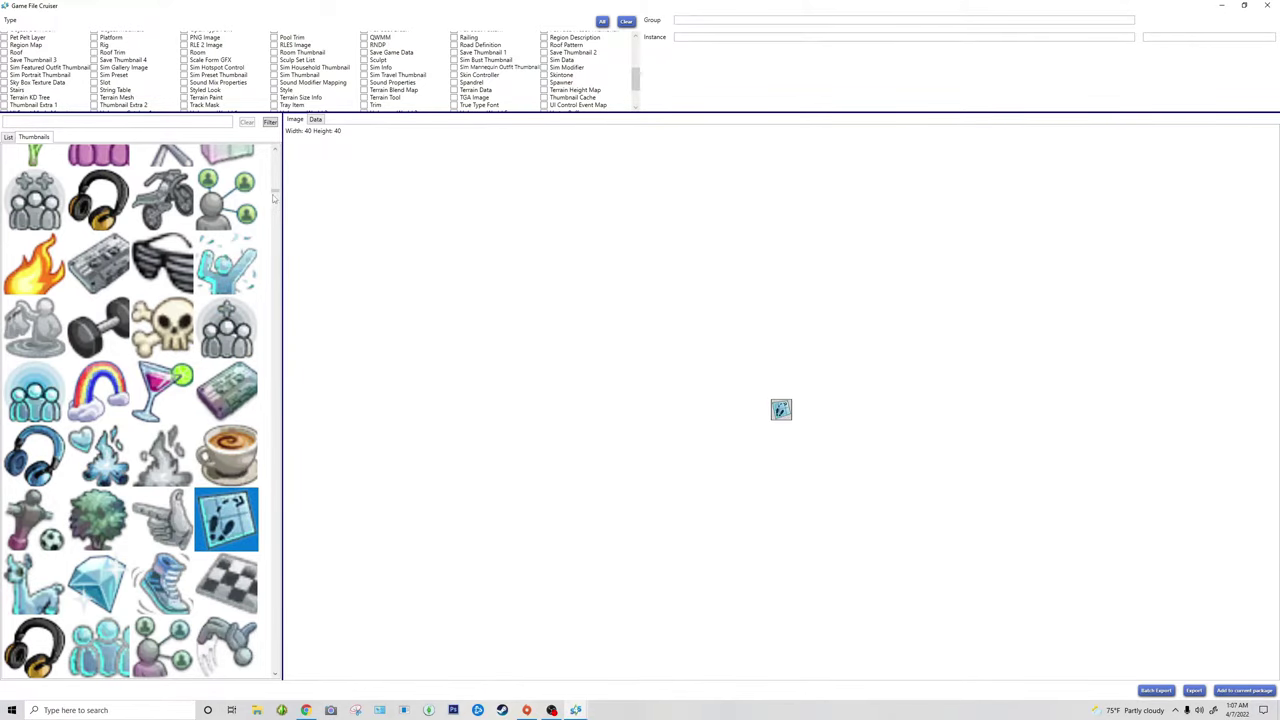
Step: Find the easel painting textures among the DST thumbnails and check the dimensions of the yellow pear and white cat paintings
{"action": "left_click_drag", "start_coordinate": [275, 190], "coordinate": [265, 340]}
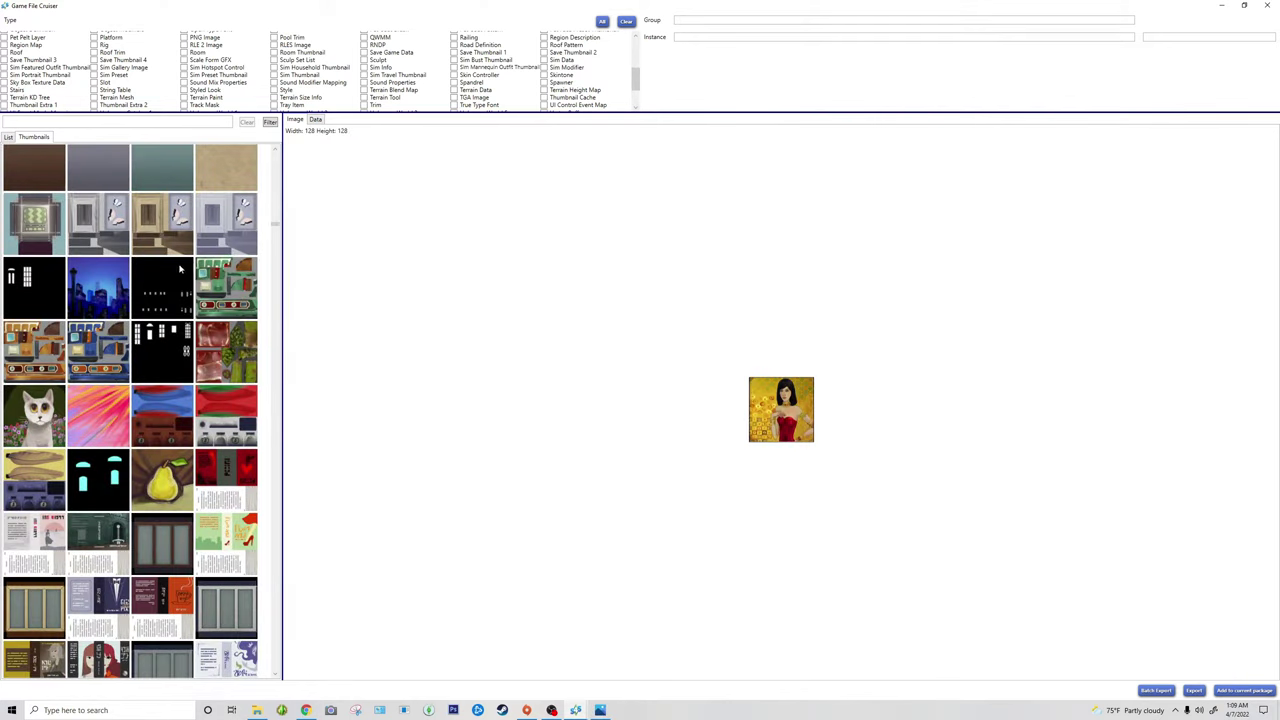
{"action": "left_click", "coordinate": [170, 478]}
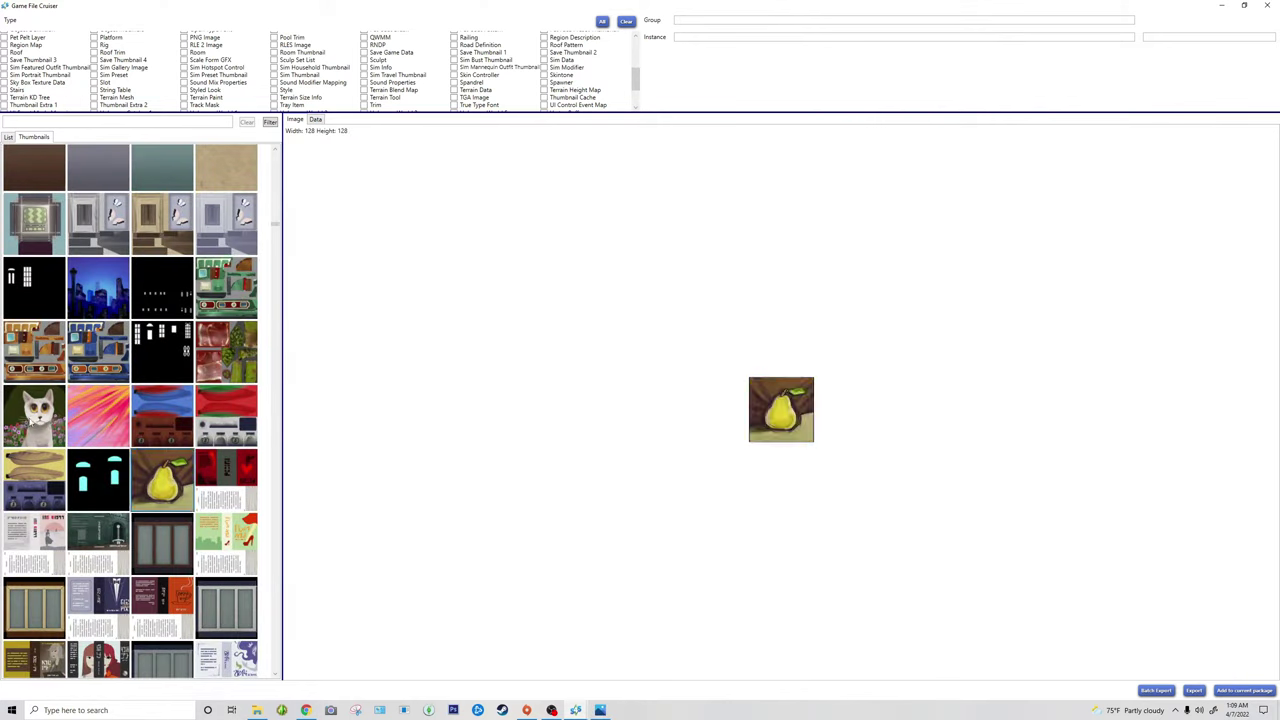
{"action": "left_click", "coordinate": [34, 415]}
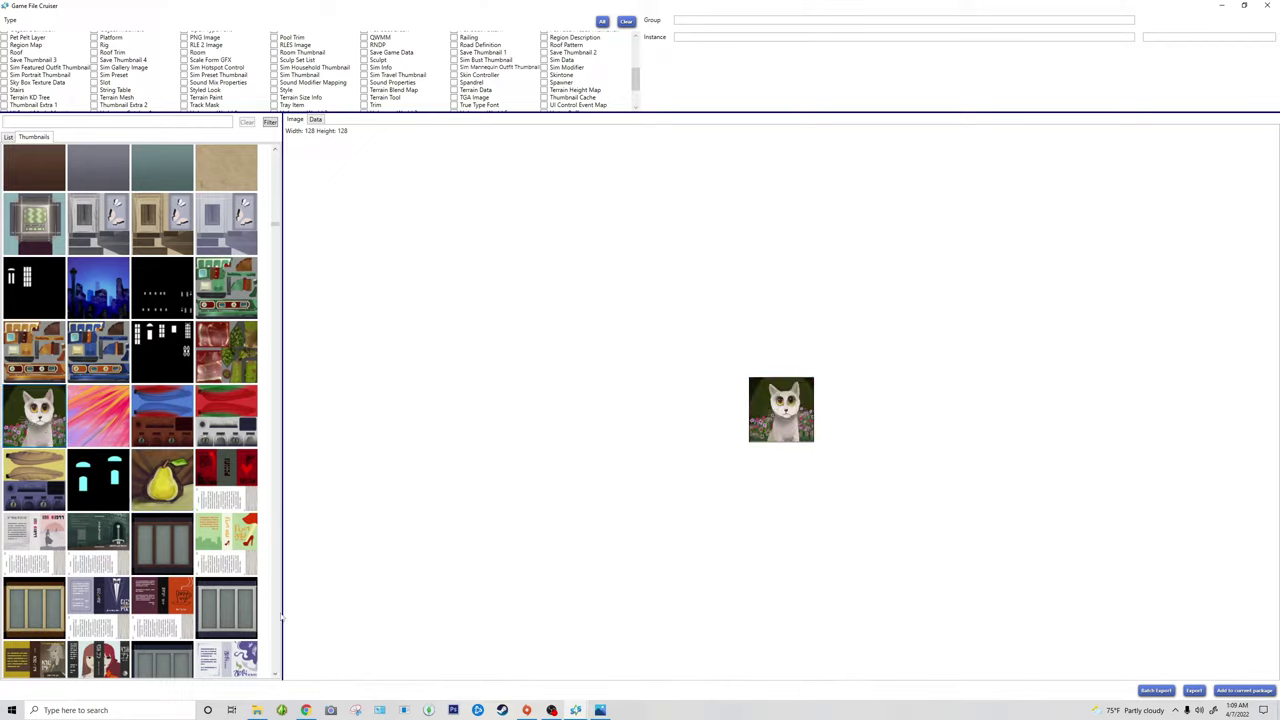
Step: Select the childlike brown deer painting with the red flower and add it to the current DR_Paintings package
{"action": "scroll", "coordinate": [276, 675], "scroll_direction": "down", "scroll_amount": 5}
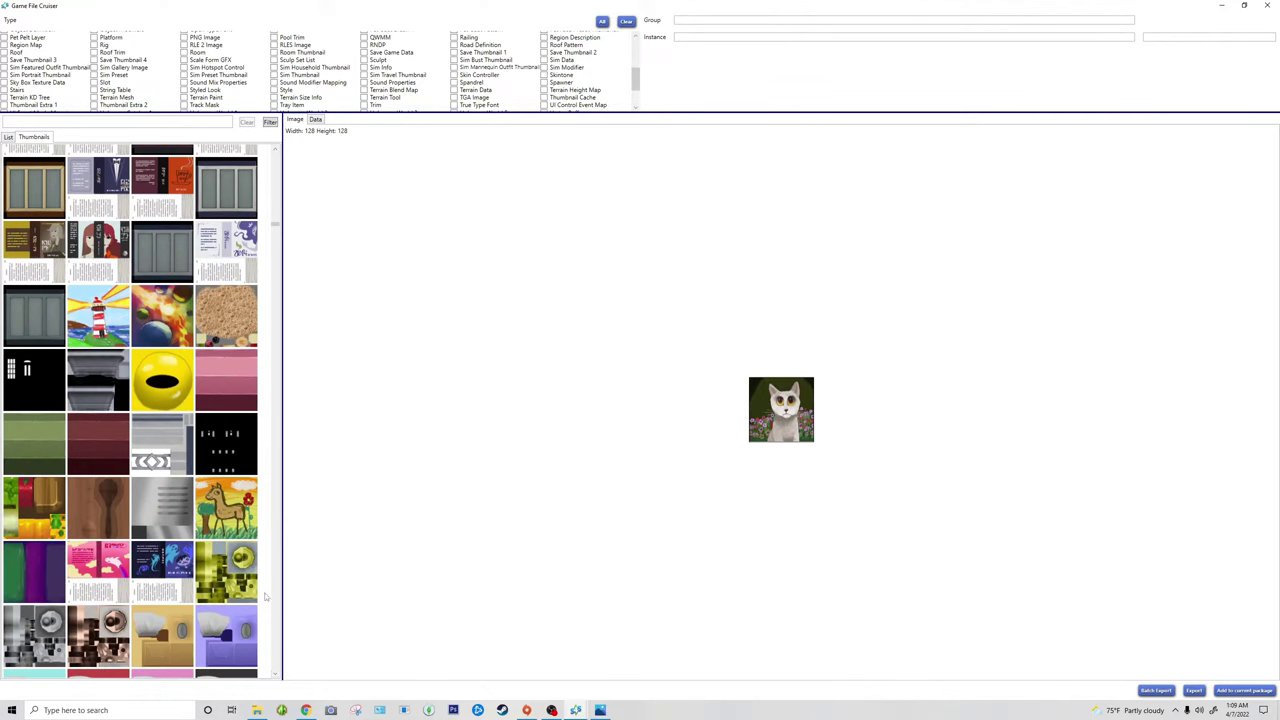
{"action": "left_click", "coordinate": [242, 536]}
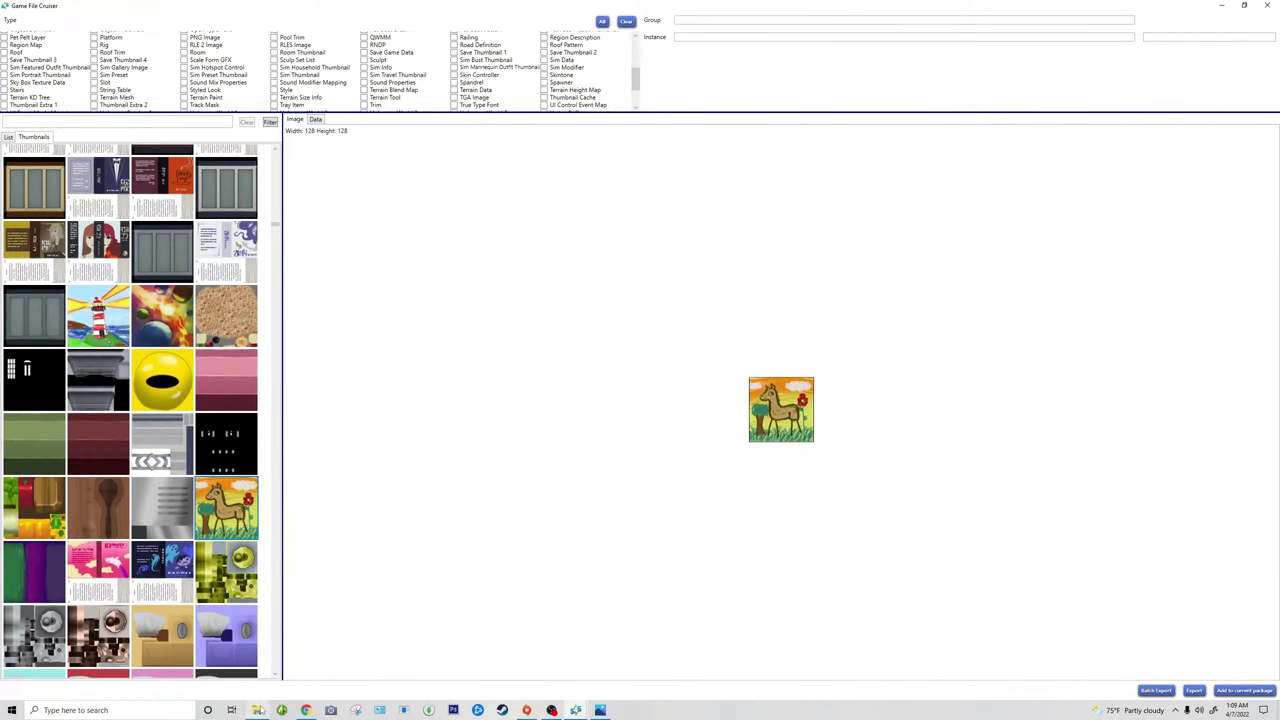
{"action": "left_click", "coordinate": [256, 710]}
{"action": "left_click", "coordinate": [1243, 5]}
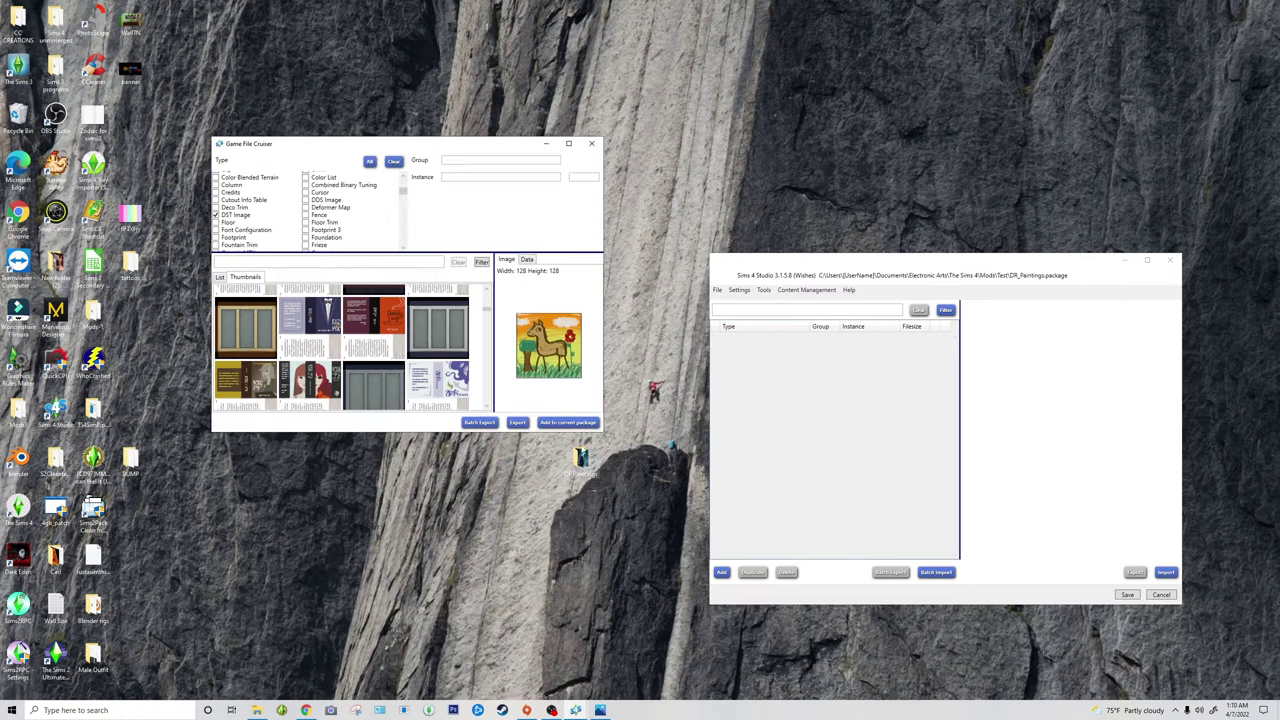
{"action": "left_click", "coordinate": [568, 423]}
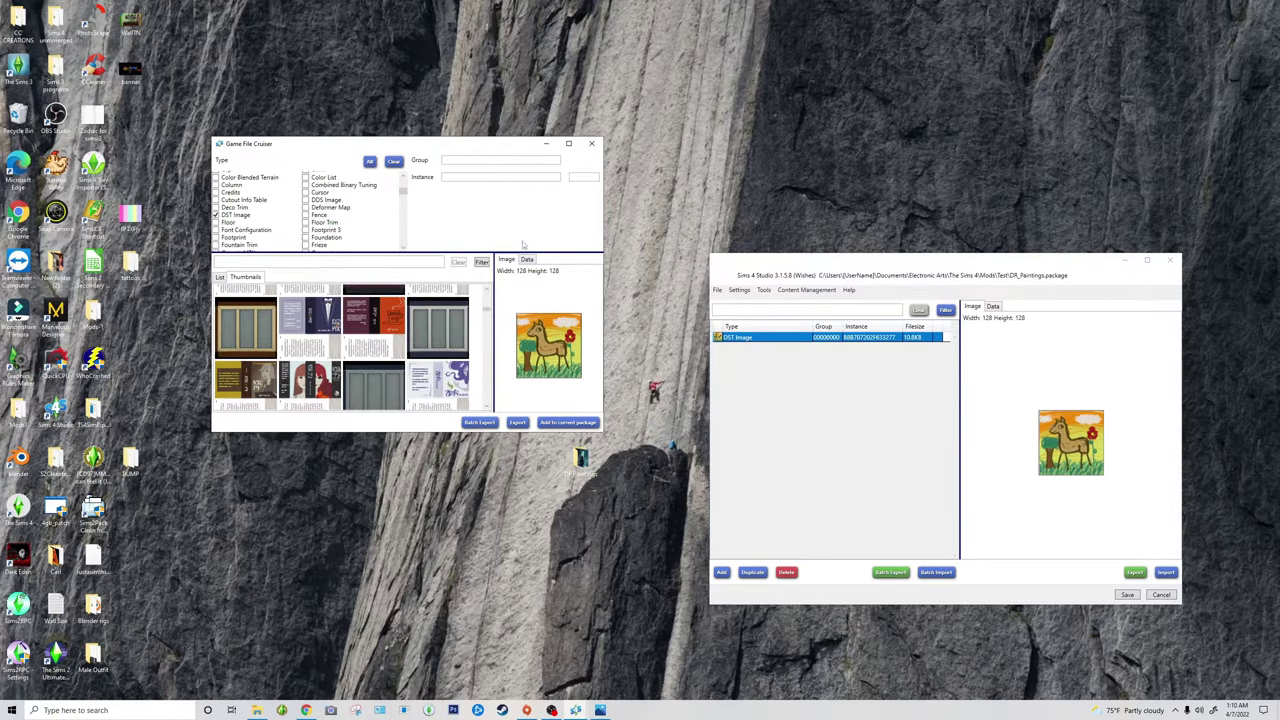
Step: Look further through the DST thumbnails in the maximized Game File Cruiser for larger still-life easel paintings
{"action": "left_click", "coordinate": [568, 143]}
{"action": "scroll", "coordinate": [241, 527], "scroll_direction": "down", "scroll_amount": 5}
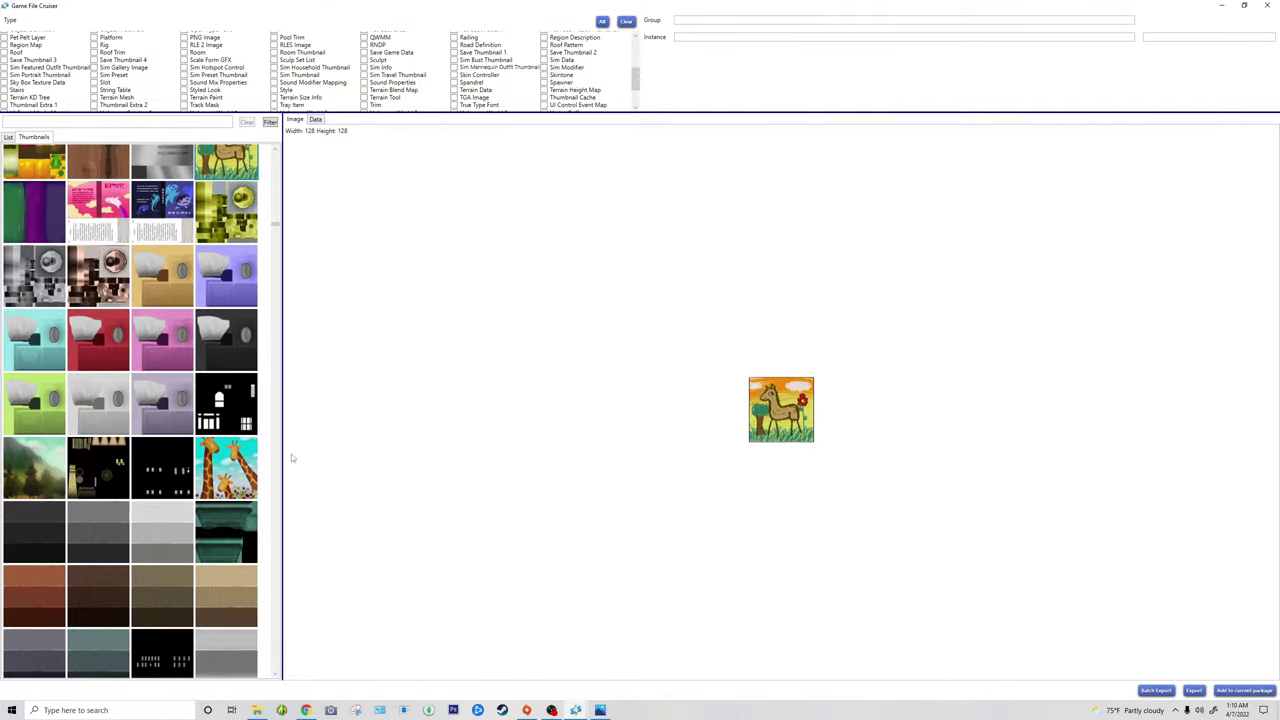
{"action": "scroll", "coordinate": [232, 333], "scroll_direction": "down", "scroll_amount": 15}
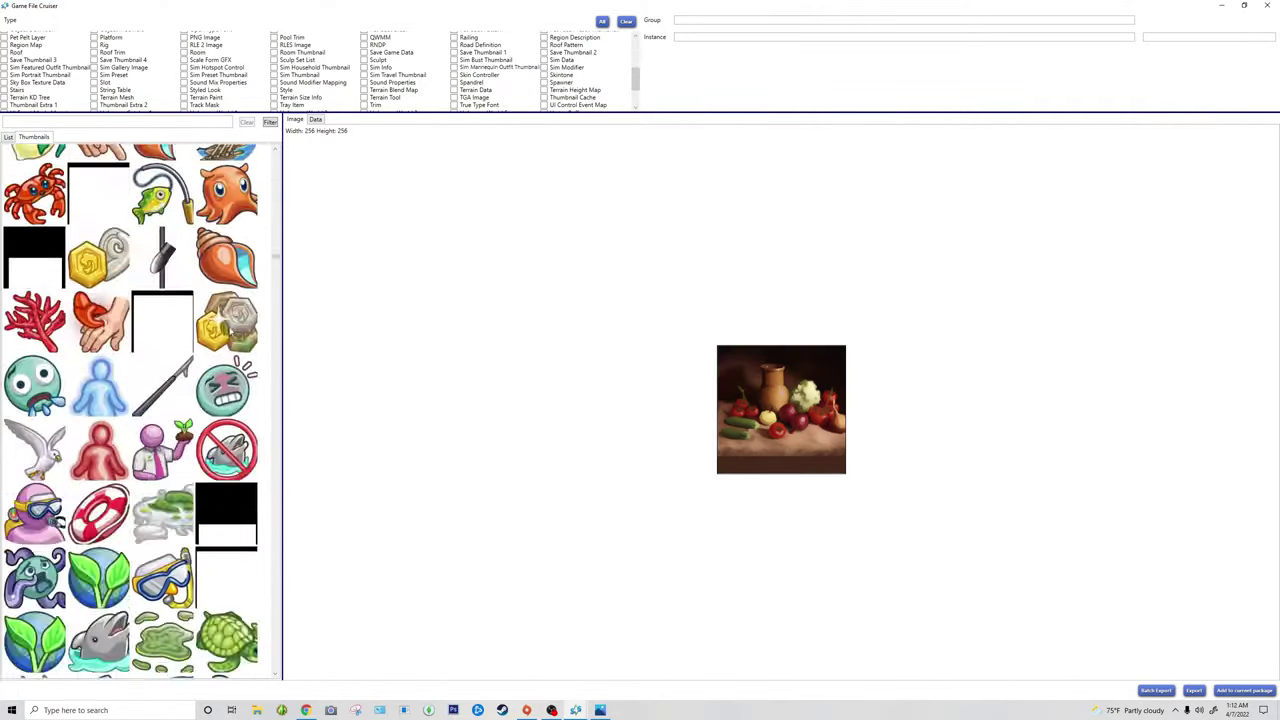
{"action": "scroll", "coordinate": [230, 333], "scroll_direction": "down", "scroll_amount": 15}
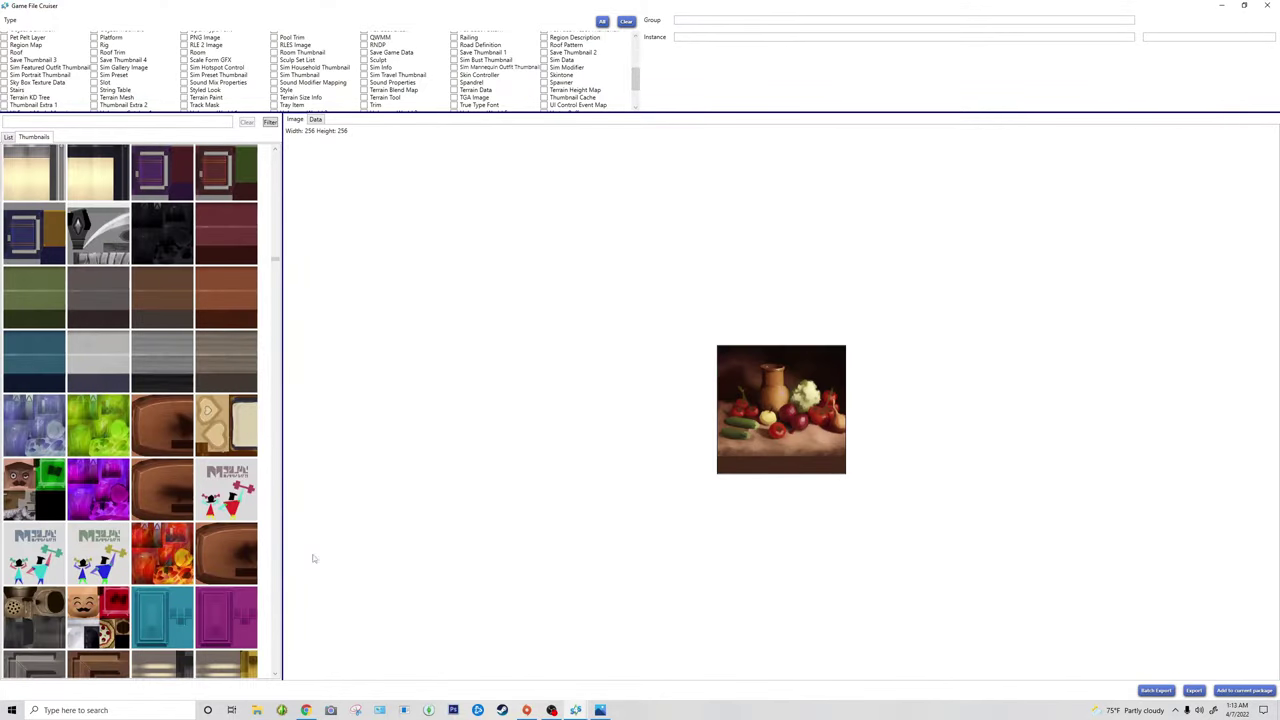
{"action": "left_click", "coordinate": [275, 674]}
{"action": "scroll", "coordinate": [275, 674], "scroll_direction": "down", "scroll_amount": 15}
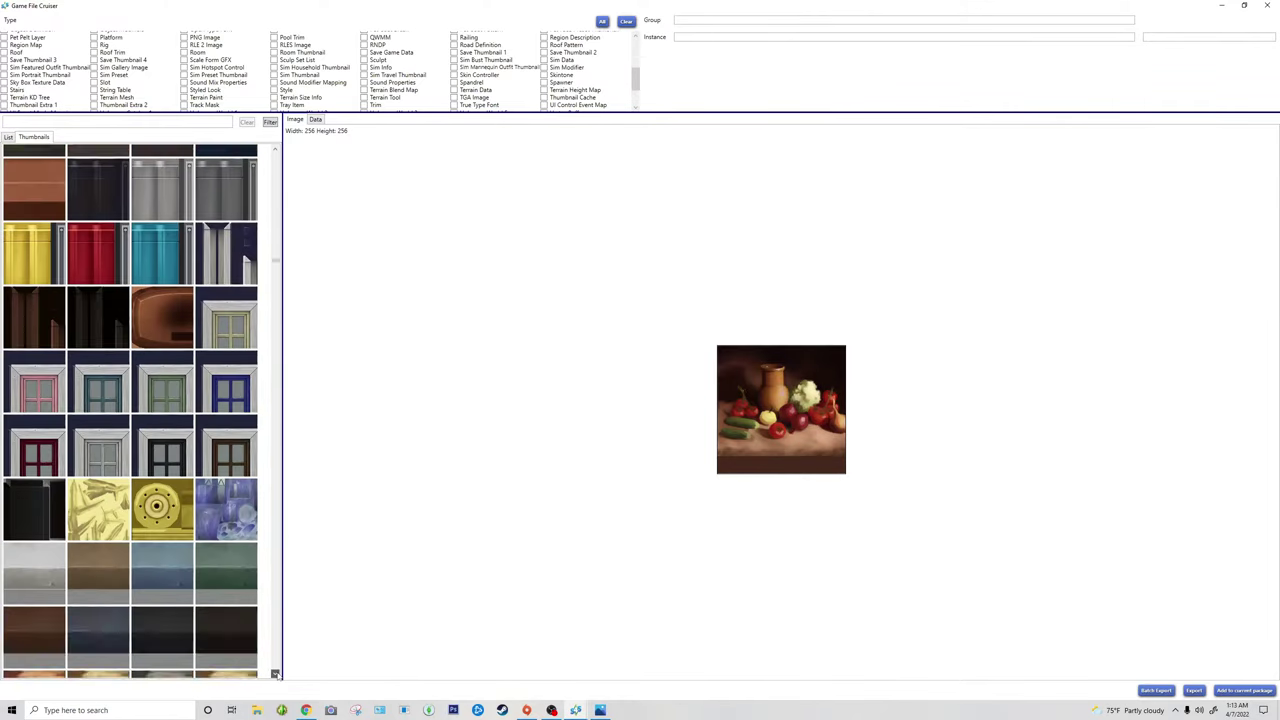
{"action": "scroll", "coordinate": [275, 674], "scroll_direction": "down", "scroll_amount": 10}
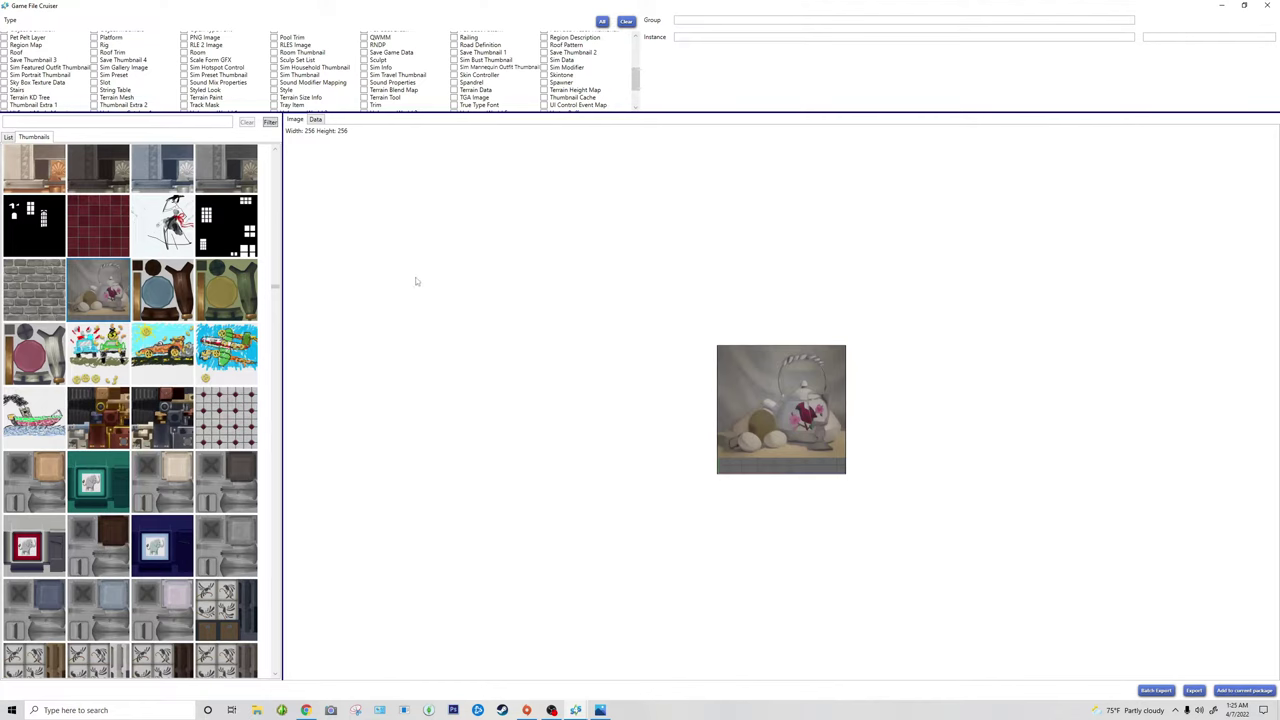
Step: Add the teapot-and-eggs still life to the DR_Paintings package and preview its new DST Image entry there
{"action": "left_click", "coordinate": [1245, 6]}
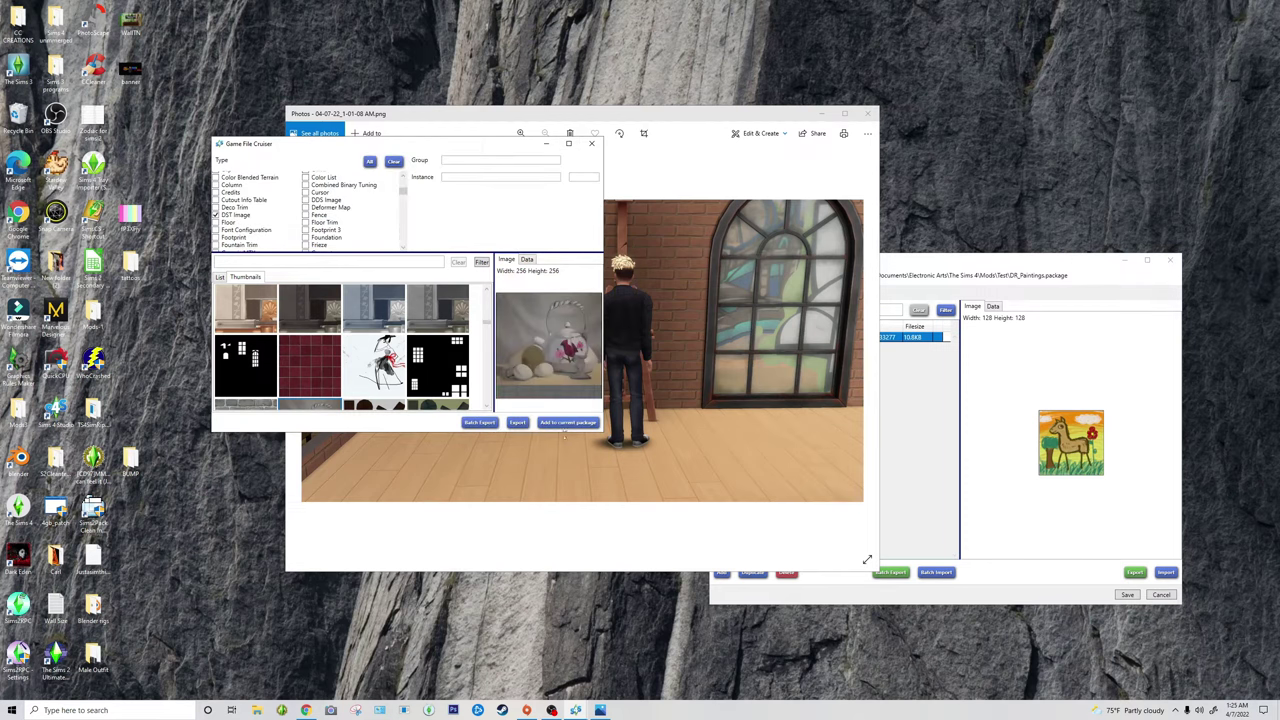
{"action": "left_click", "coordinate": [818, 116]}
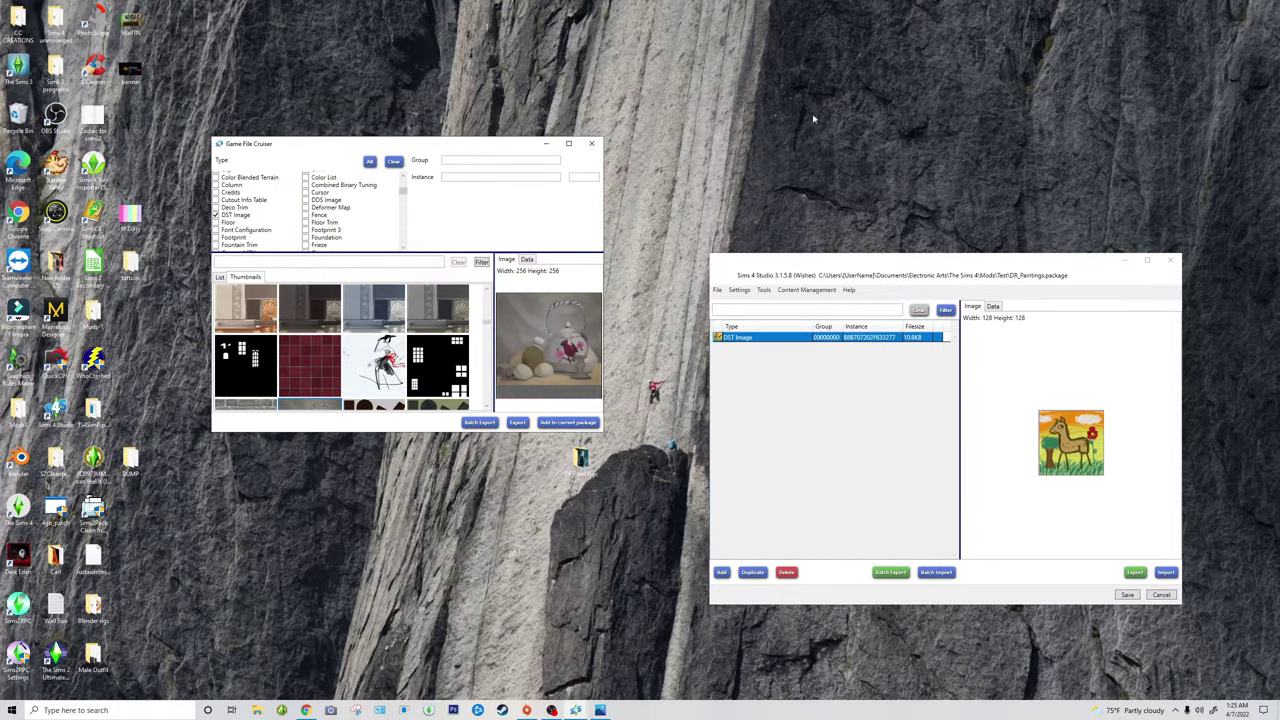
{"action": "left_click", "coordinate": [578, 424]}
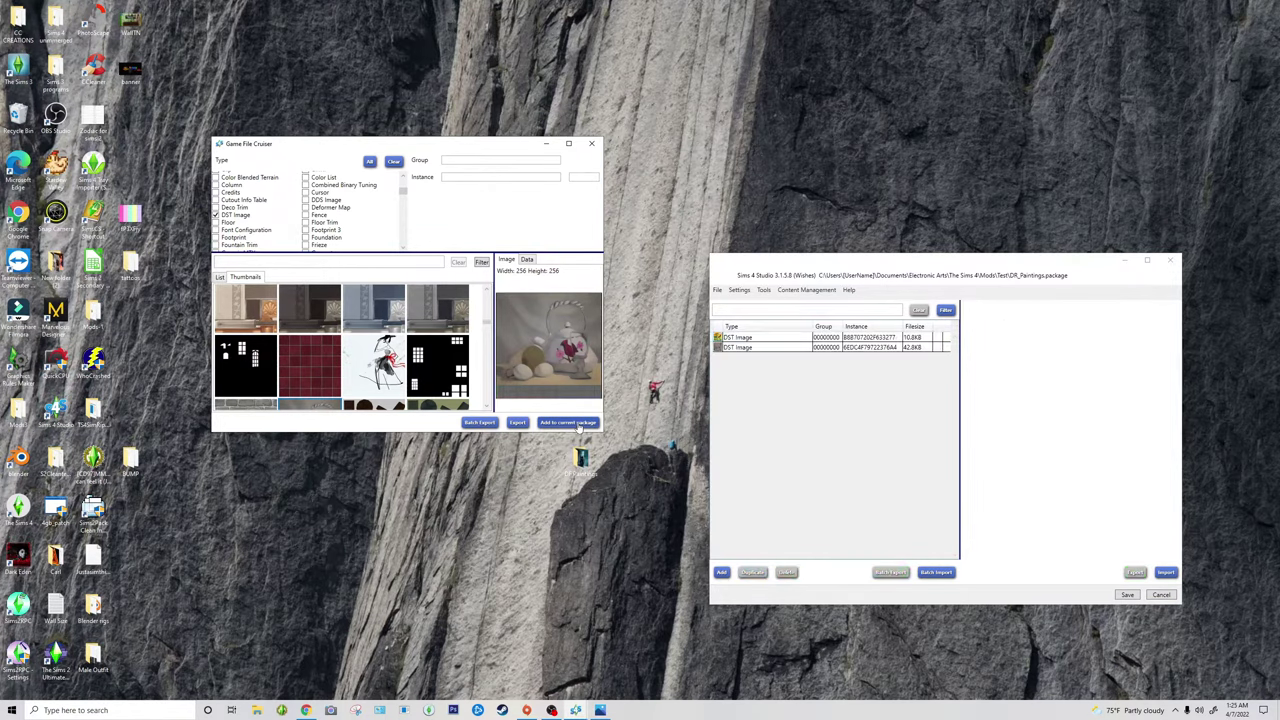
{"action": "left_click", "coordinate": [827, 364]}
{"action": "left_click", "coordinate": [817, 348]}
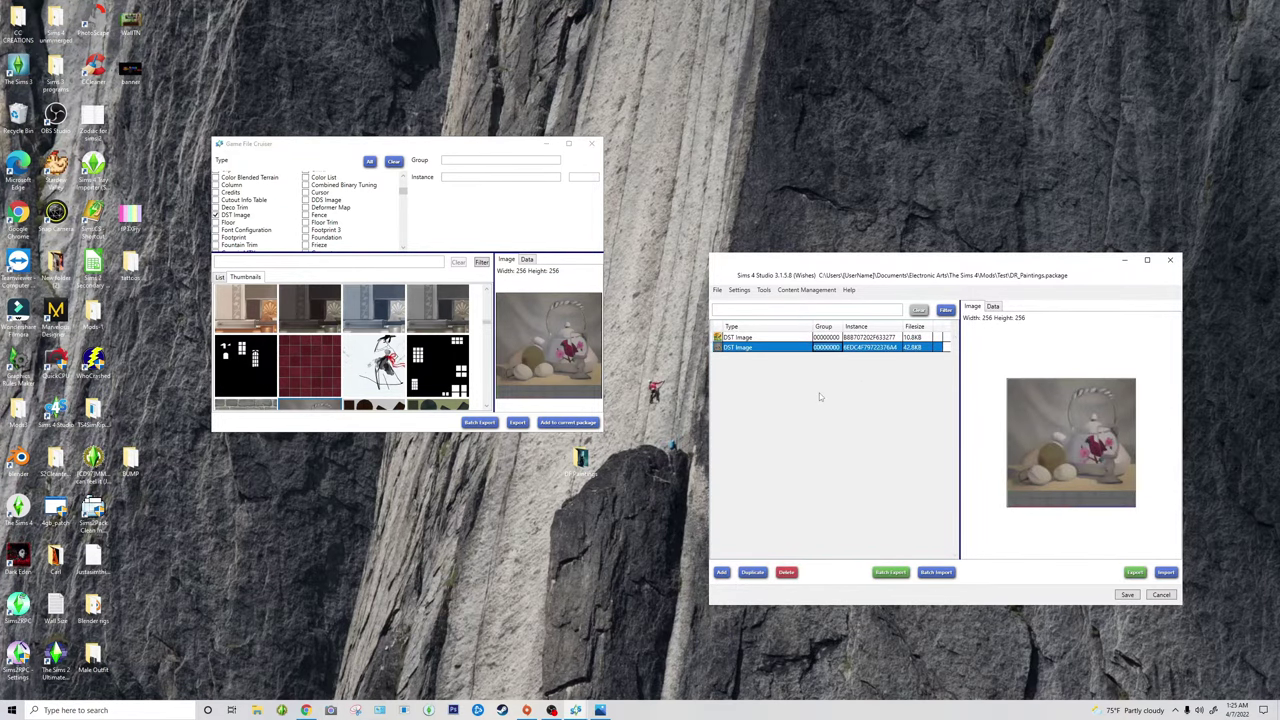
Step: Search the larger DST textures for more easel paintings, previewing the orange-and-teal abstract and the yellow sun painting for their dimensions
{"action": "left_click", "coordinate": [568, 143]}
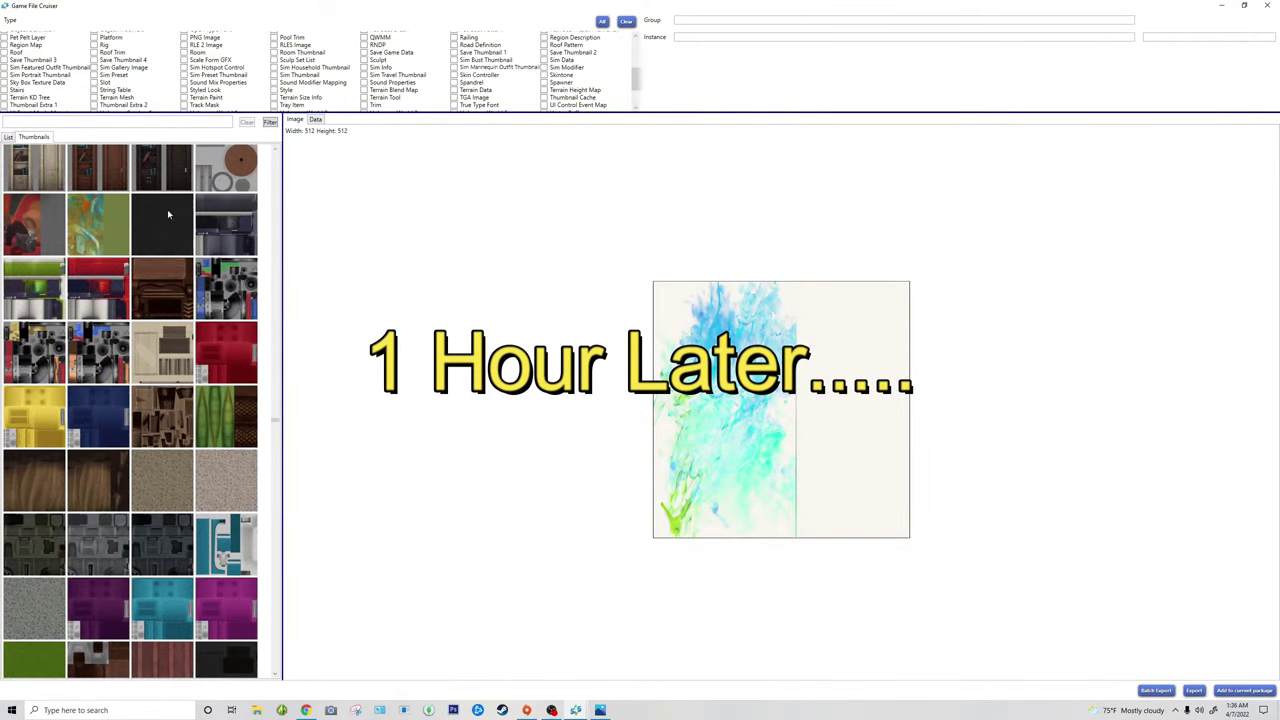
{"action": "left_click", "coordinate": [110, 222]}
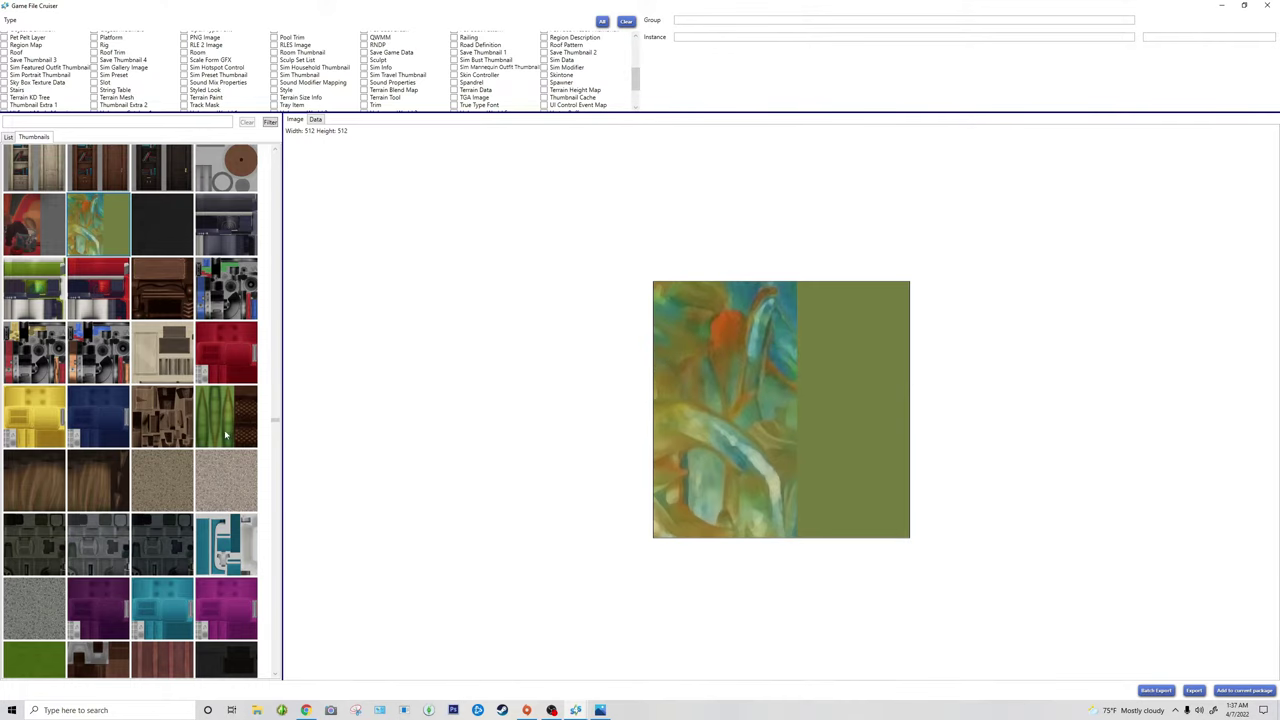
{"action": "scroll", "coordinate": [226, 434], "scroll_direction": "down", "scroll_amount": 5}
{"action": "left_click", "coordinate": [276, 674]}
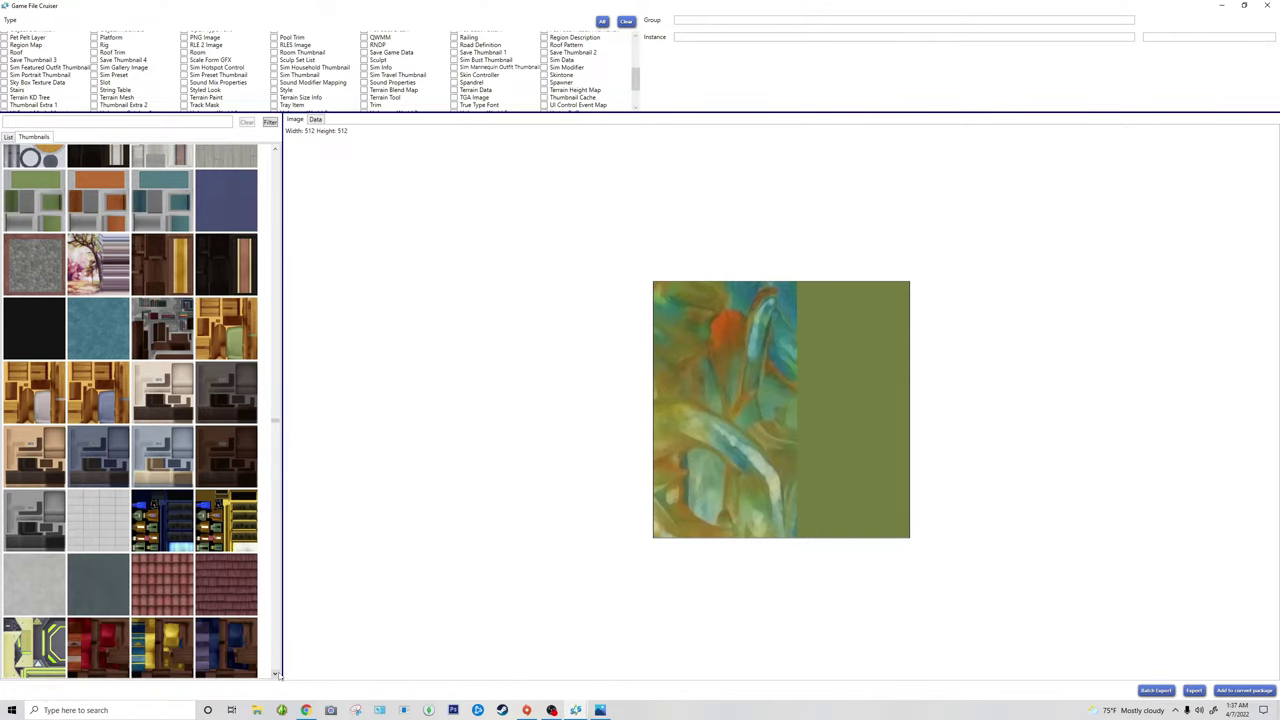
{"action": "left_click", "coordinate": [276, 674]}
{"action": "left_click", "coordinate": [276, 674]}
{"action": "left_click", "coordinate": [276, 674]}
{"action": "left_click", "coordinate": [276, 674]}
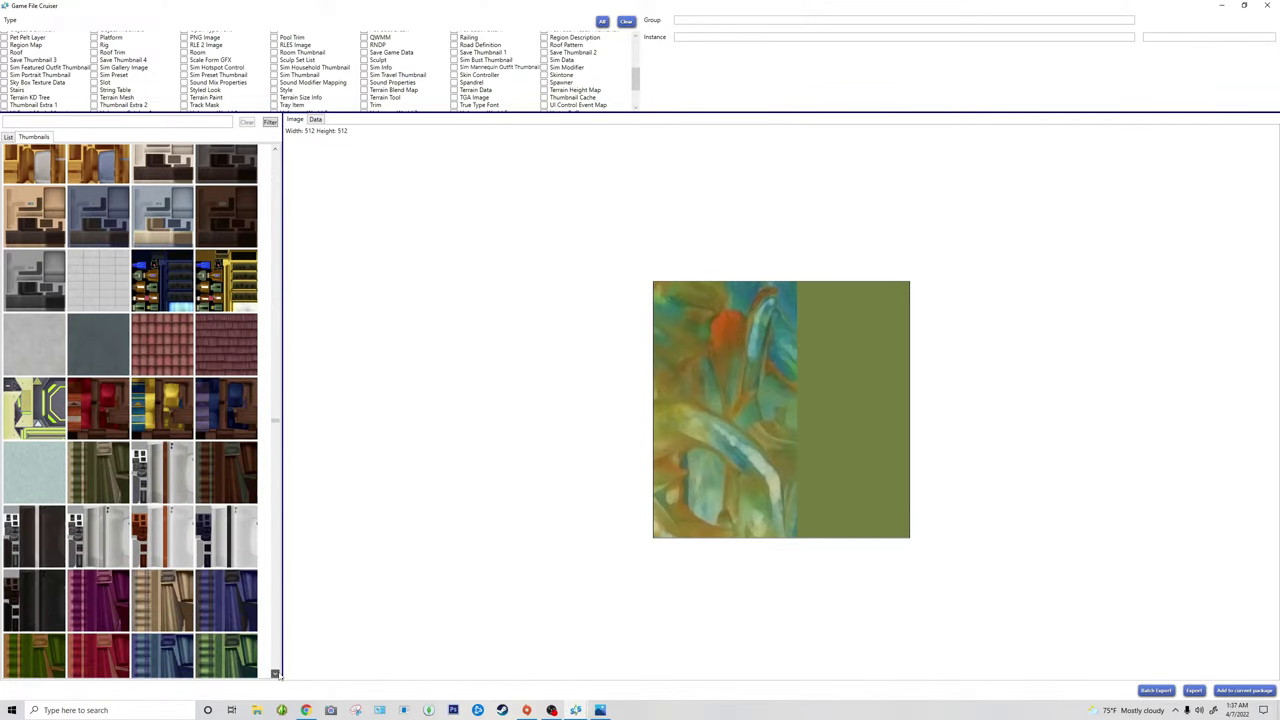
{"action": "left_click", "coordinate": [276, 674]}
{"action": "left_click", "coordinate": [276, 674]}
{"action": "left_click", "coordinate": [276, 674]}
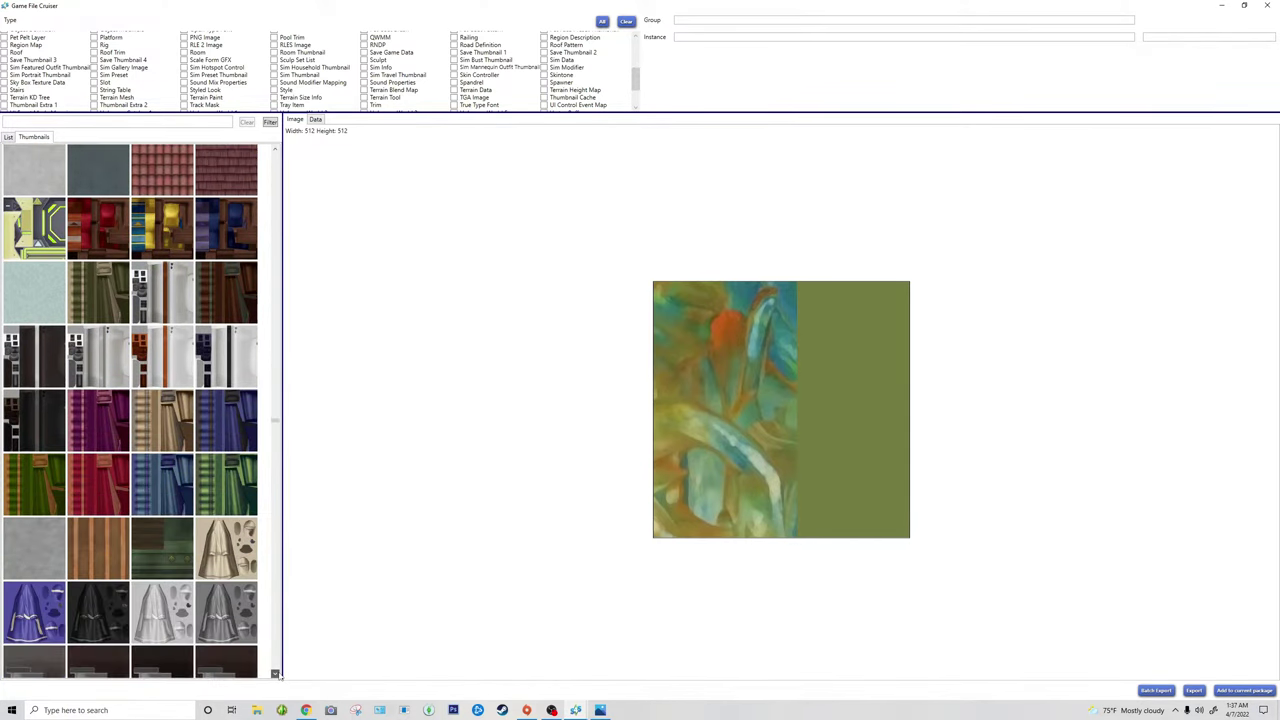
{"action": "left_click", "coordinate": [276, 674]}
{"action": "left_click", "coordinate": [276, 674]}
{"action": "left_click", "coordinate": [276, 674]}
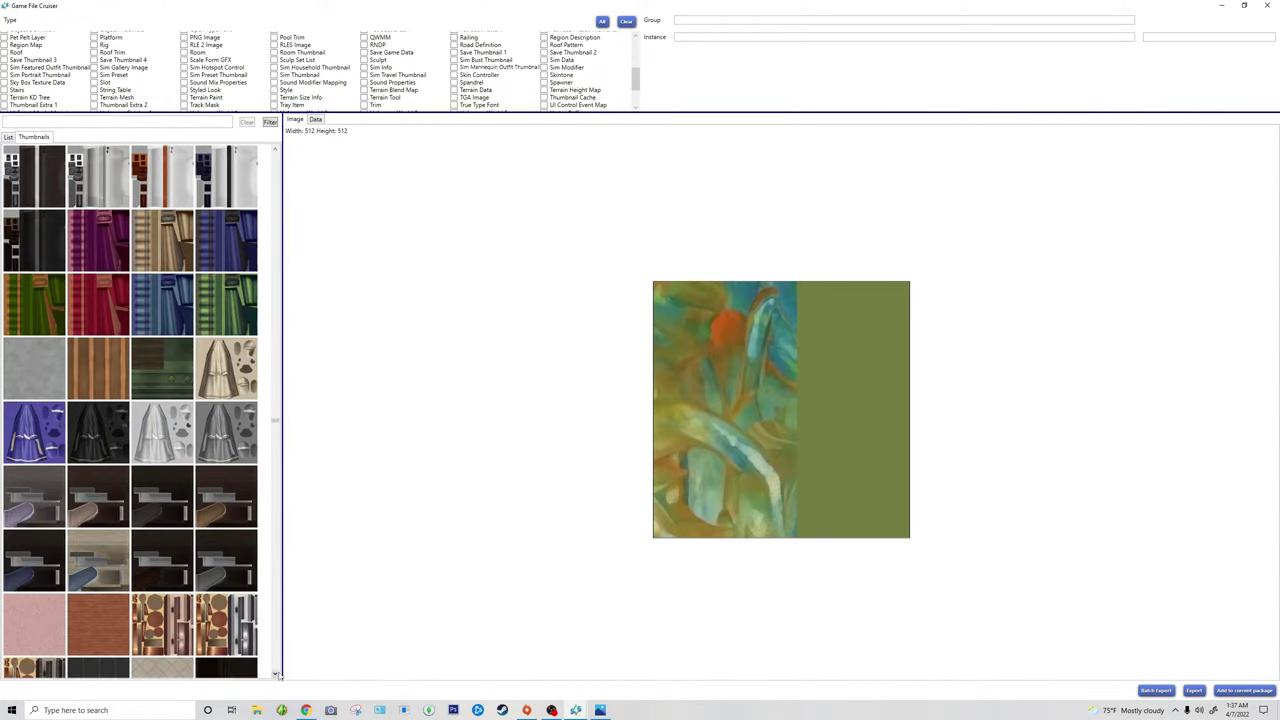
{"action": "left_click", "coordinate": [276, 674]}
{"action": "left_click", "coordinate": [276, 674]}
{"action": "left_click", "coordinate": [276, 674]}
{"action": "left_click", "coordinate": [276, 674]}
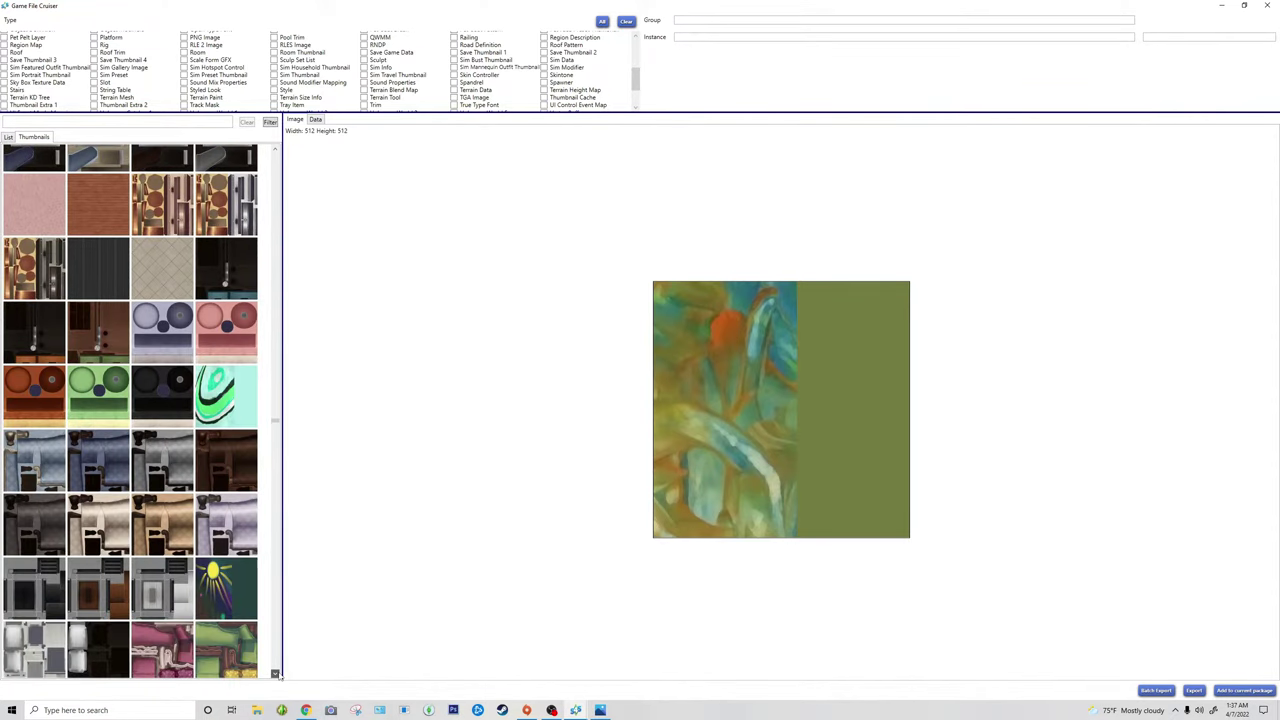
{"action": "left_click", "coordinate": [276, 674]}
{"action": "left_click", "coordinate": [226, 552]}
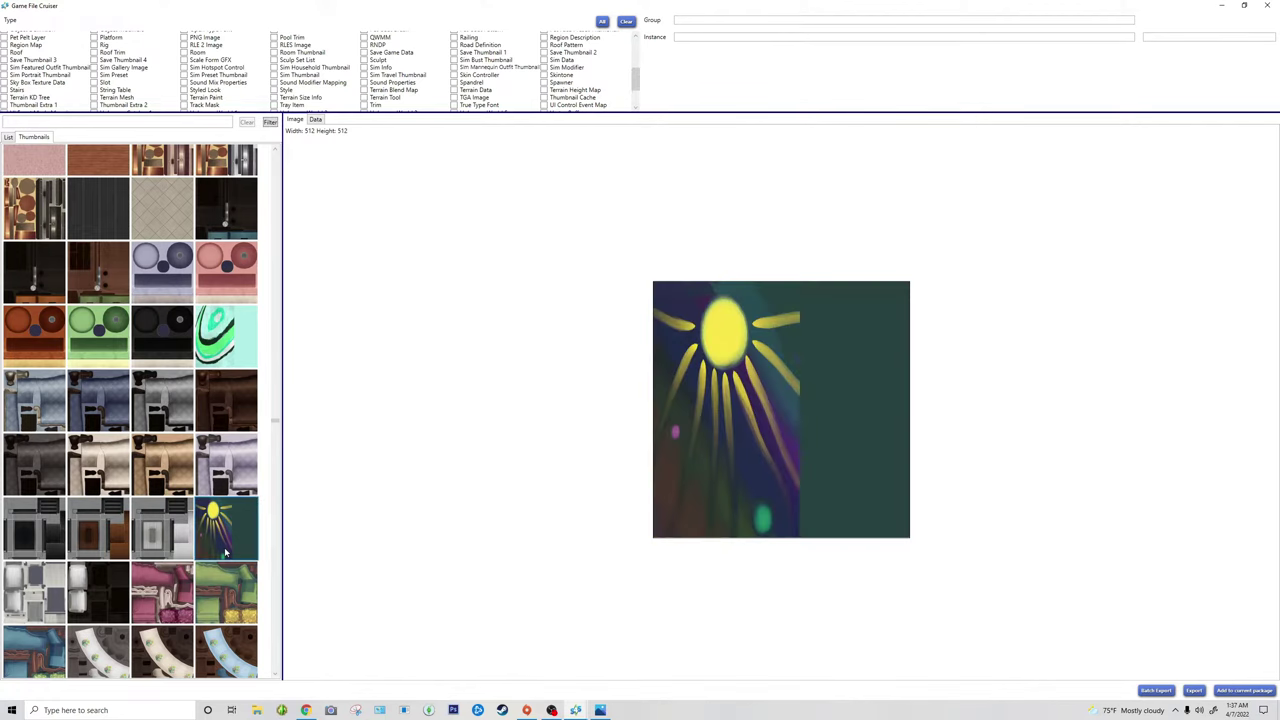
Step: Continue through the DST thumbnails to the watercolor mountain landscape with the blue-grey side area and preview its dimensions
{"action": "left_click", "coordinate": [276, 674]}
{"action": "left_click", "coordinate": [276, 674]}
{"action": "left_click", "coordinate": [276, 674]}
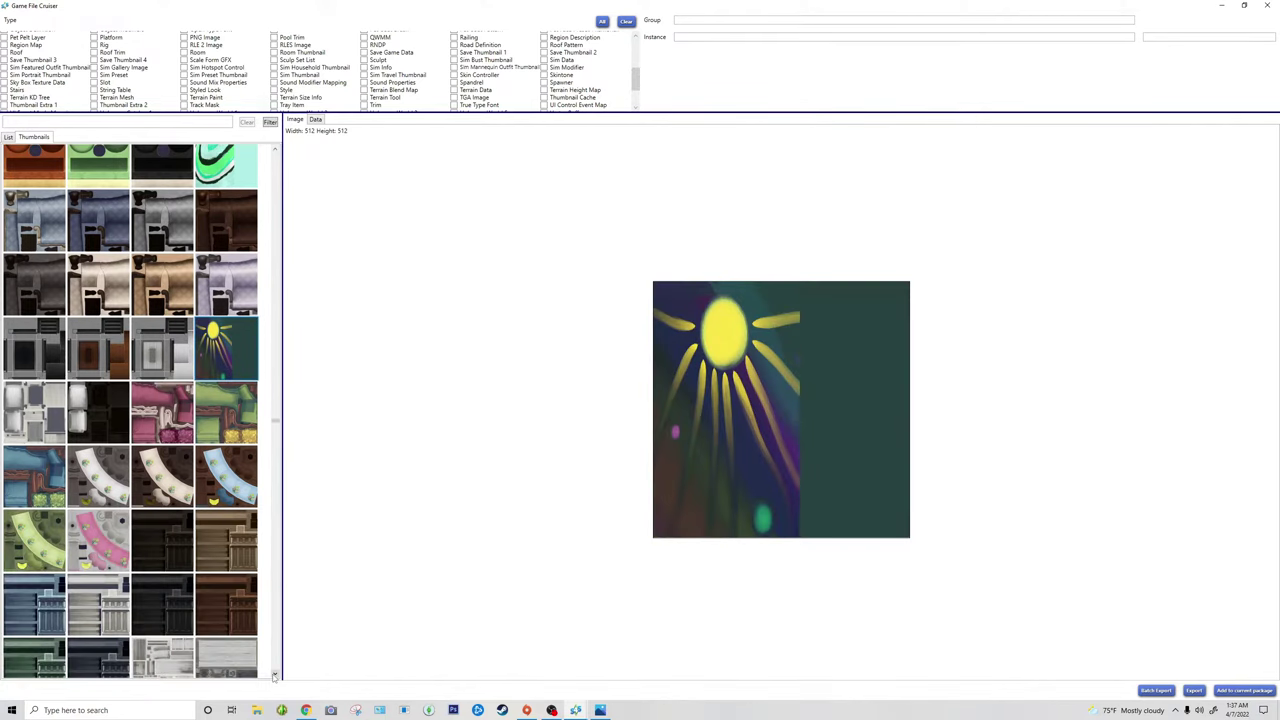
{"action": "left_click", "coordinate": [276, 674]}
{"action": "left_click", "coordinate": [276, 674]}
{"action": "left_click", "coordinate": [276, 674]}
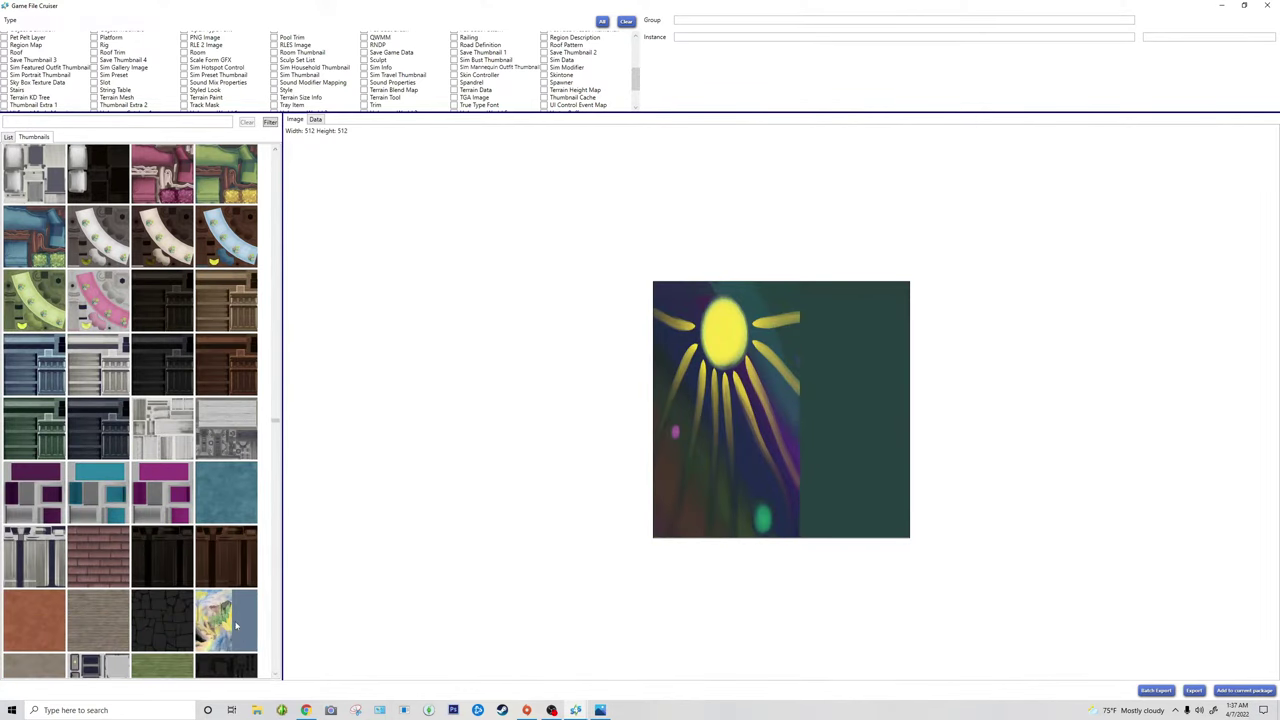
{"action": "left_click", "coordinate": [236, 626]}
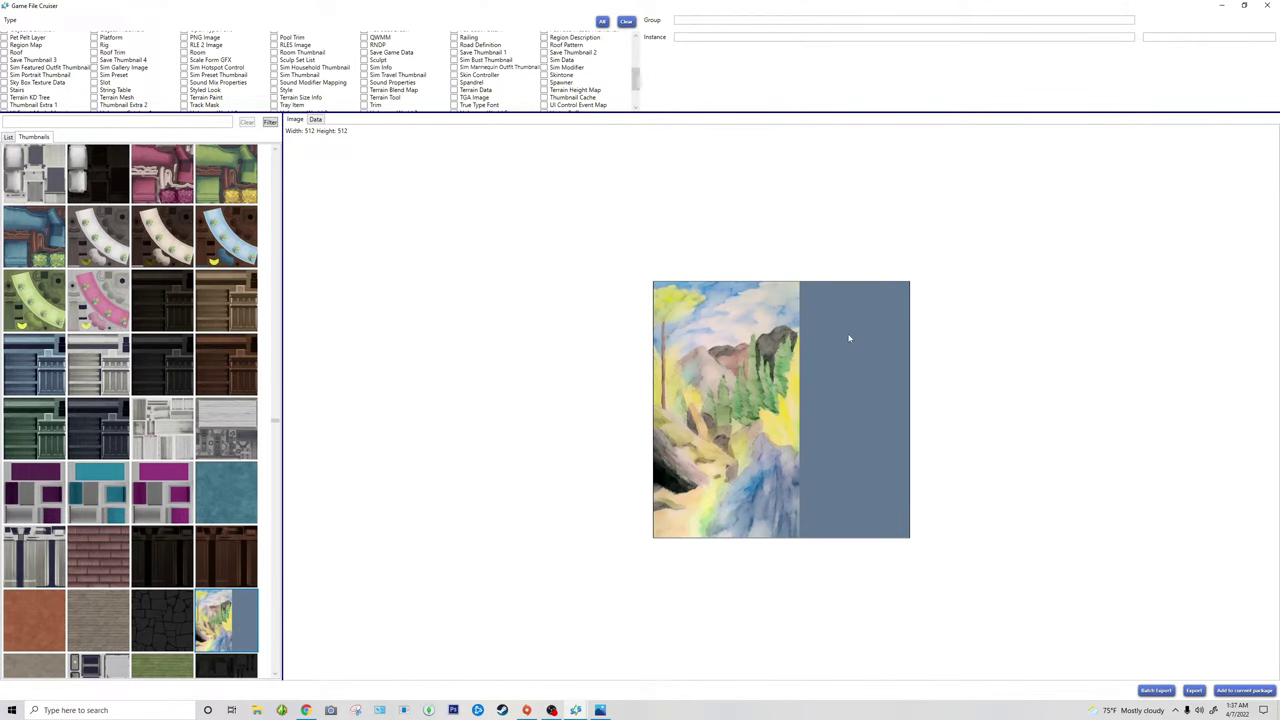
Step: Add the watercolor mountain landscape to the DR_Paintings package and preview the package's three DST Image entries
{"action": "left_click", "coordinate": [1243, 6]}
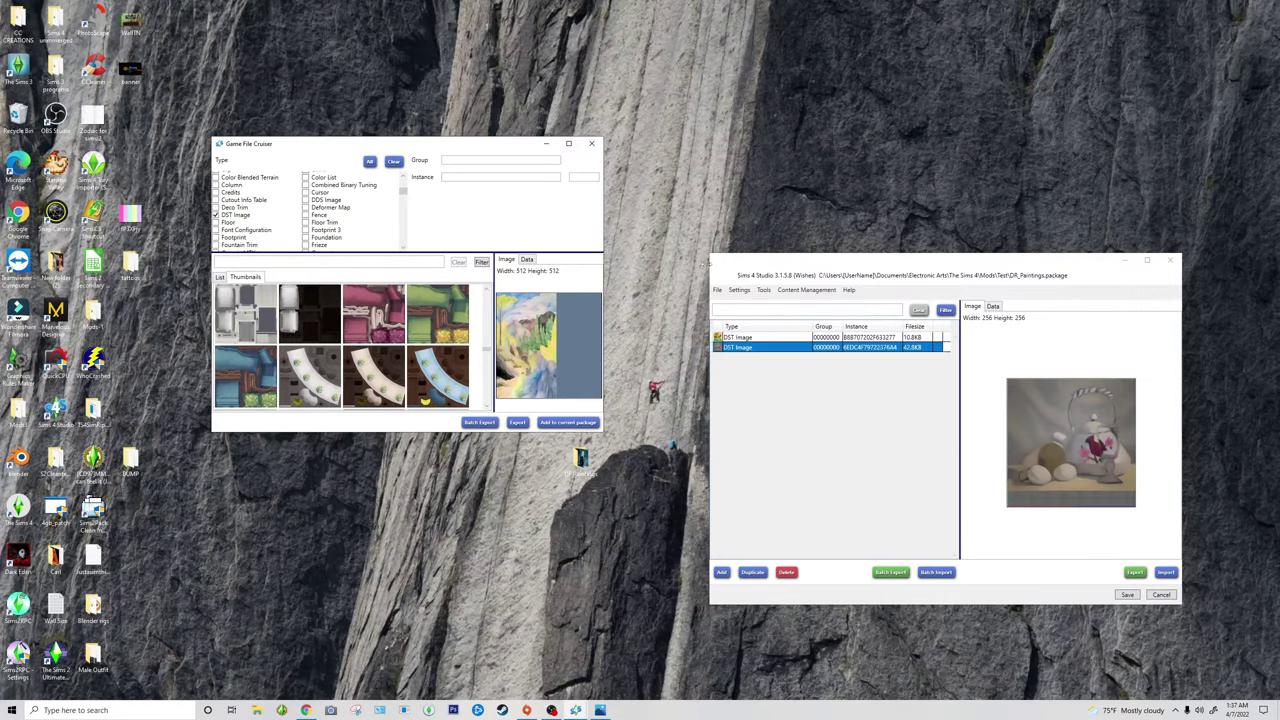
{"action": "left_click", "coordinate": [566, 424]}
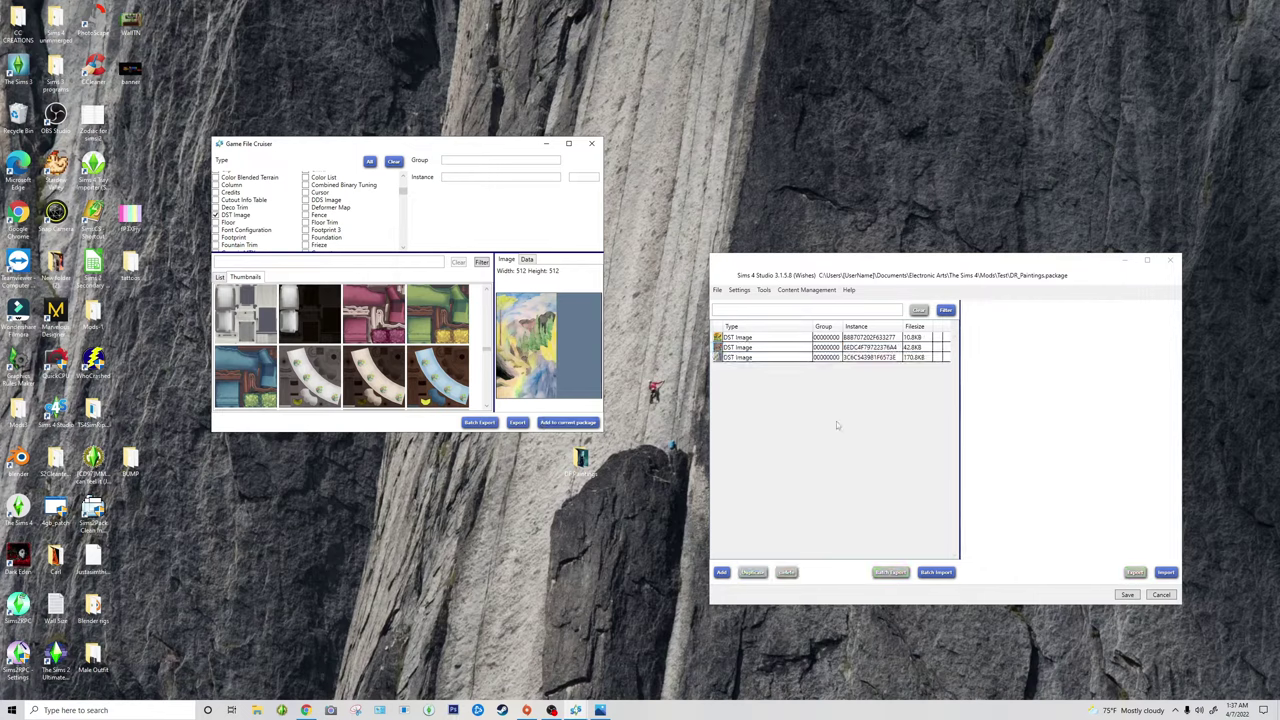
{"action": "left_click", "coordinate": [840, 337]}
{"action": "left_click", "coordinate": [842, 347]}
{"action": "left_click", "coordinate": [824, 357]}
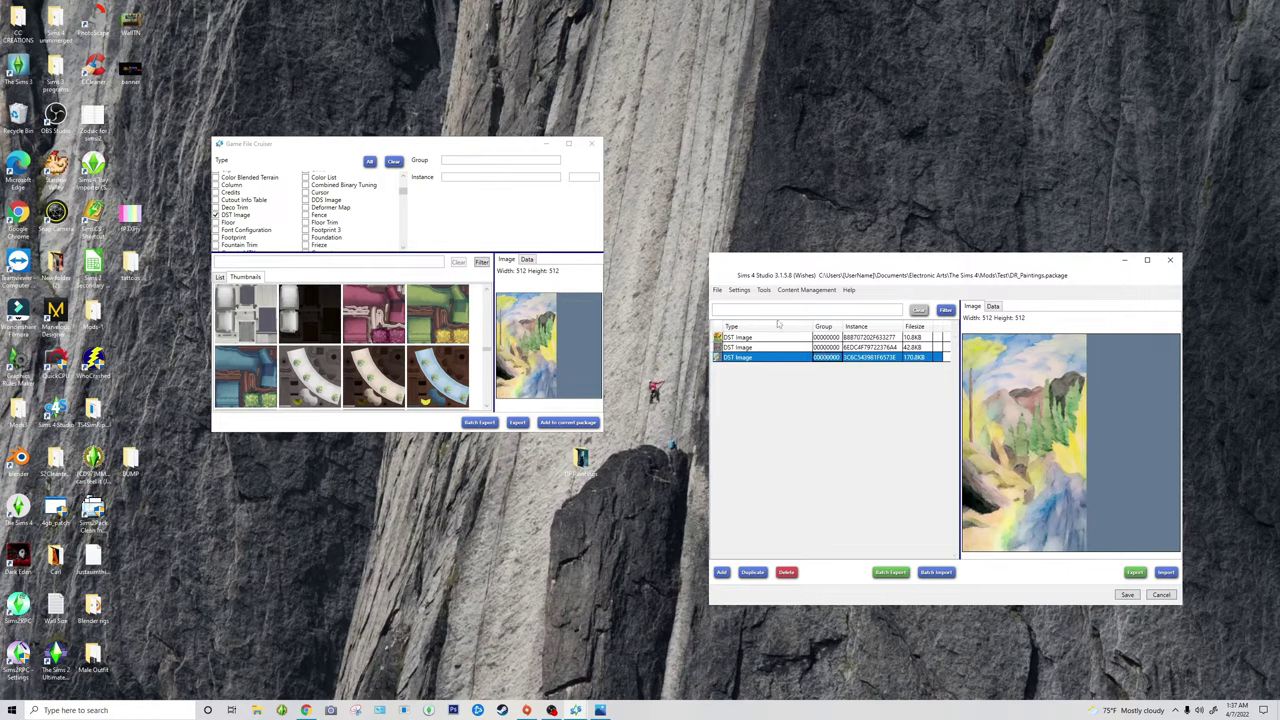
Step: Close the Game File Cruiser and save the DR_Paintings package
{"action": "left_click", "coordinate": [594, 143]}
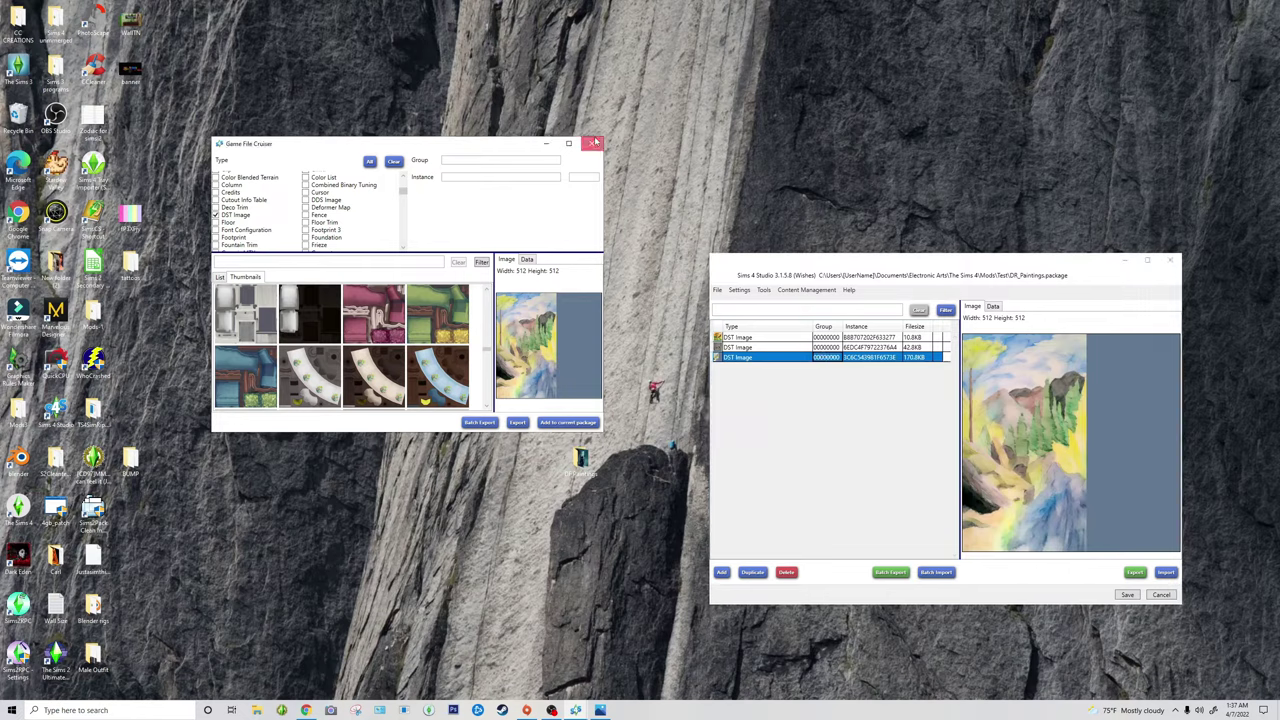
{"action": "left_click", "coordinate": [594, 143]}
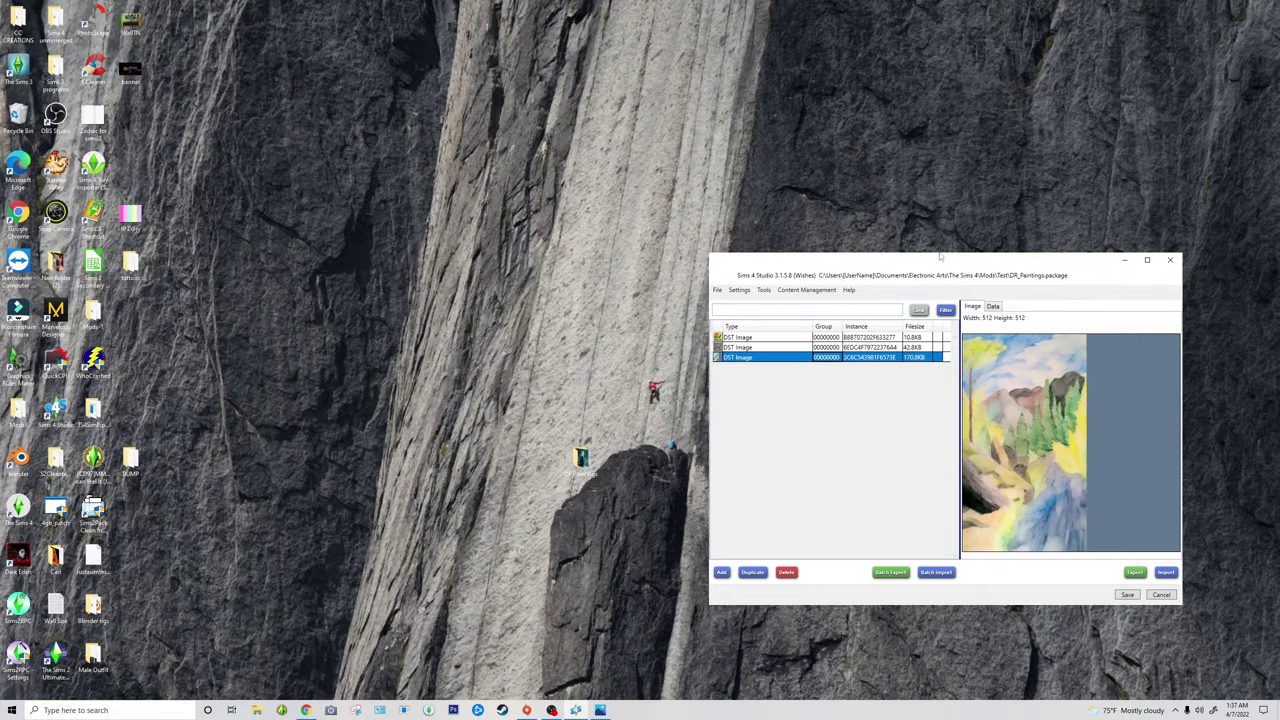
{"action": "left_click_drag", "start_coordinate": [927, 263], "coordinate": [455, 200]}
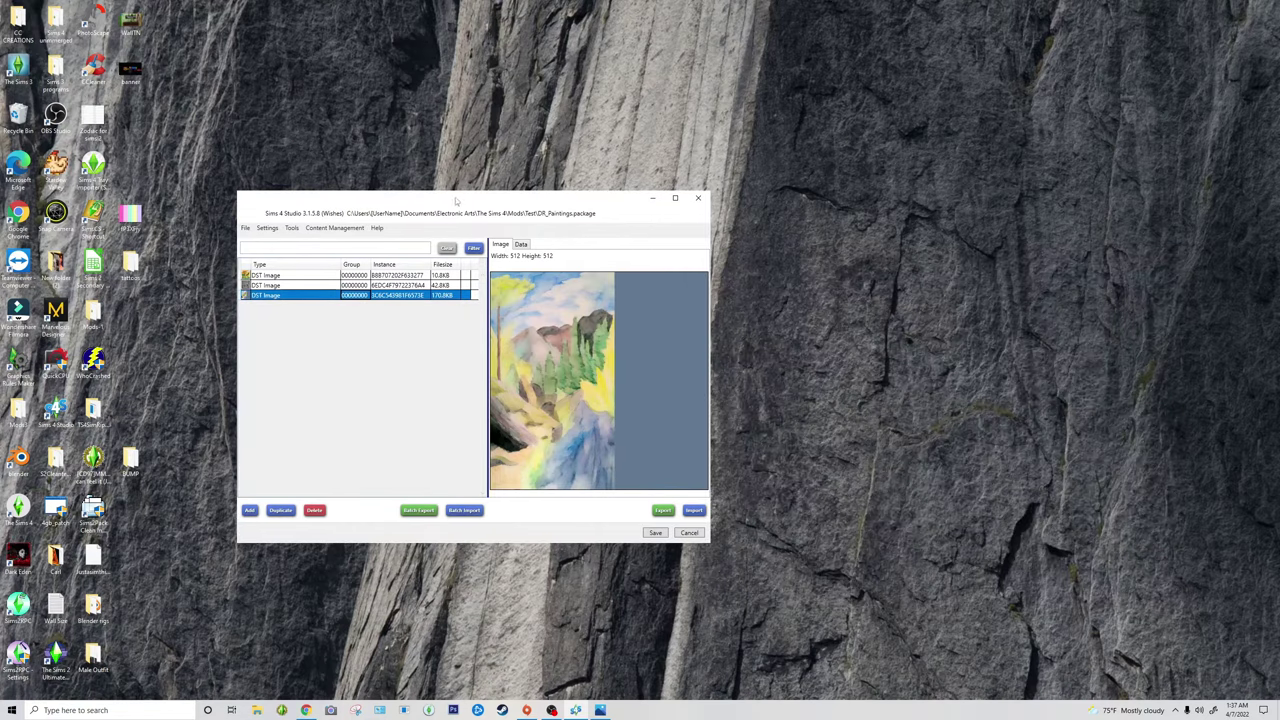
{"action": "left_click", "coordinate": [652, 532]}
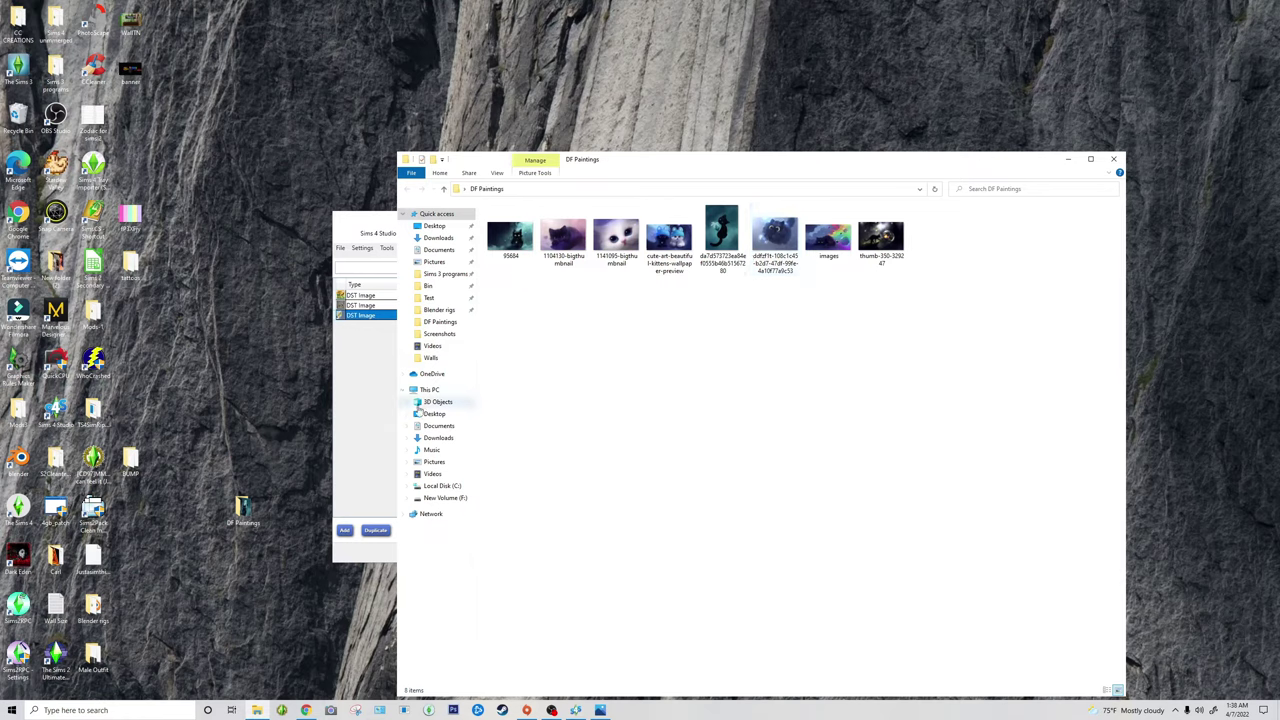
Step: Export the watercolor landscape texture as a PNG named lrg into the DF Paintings folder on the desktop
{"action": "left_click", "coordinate": [364, 413]}
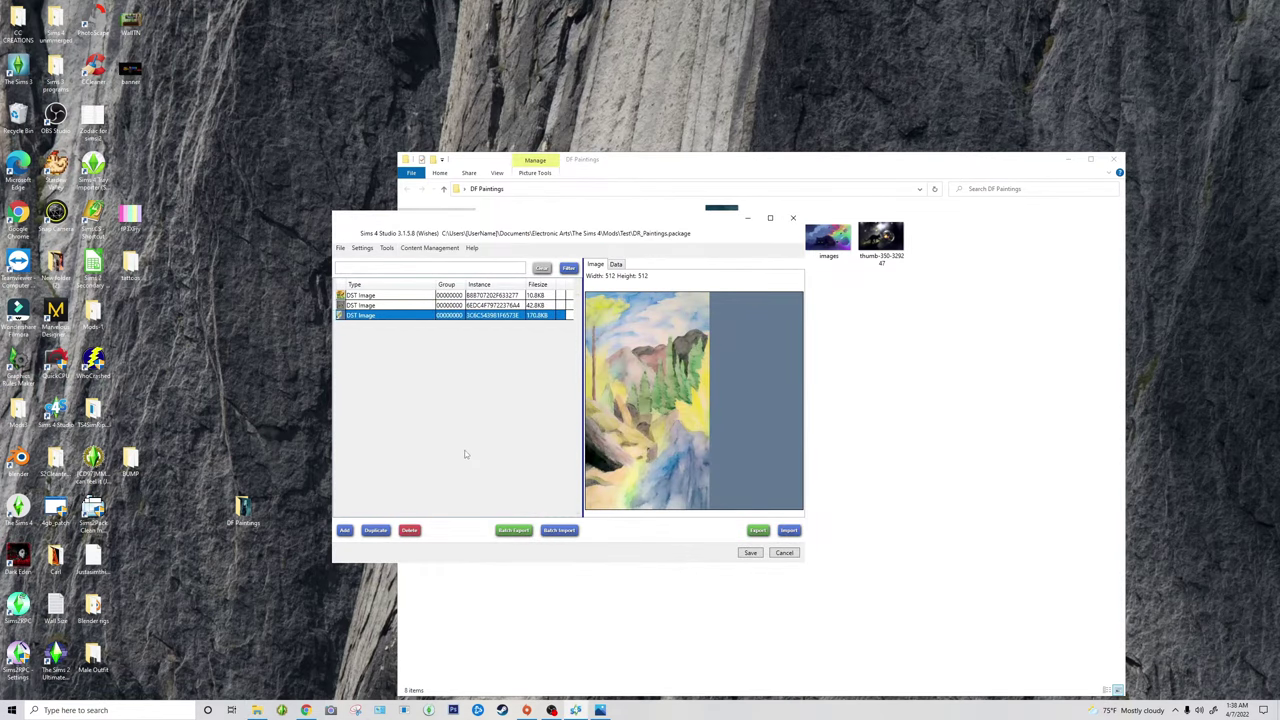
{"action": "left_click_drag", "start_coordinate": [622, 232], "coordinate": [460, 233]}
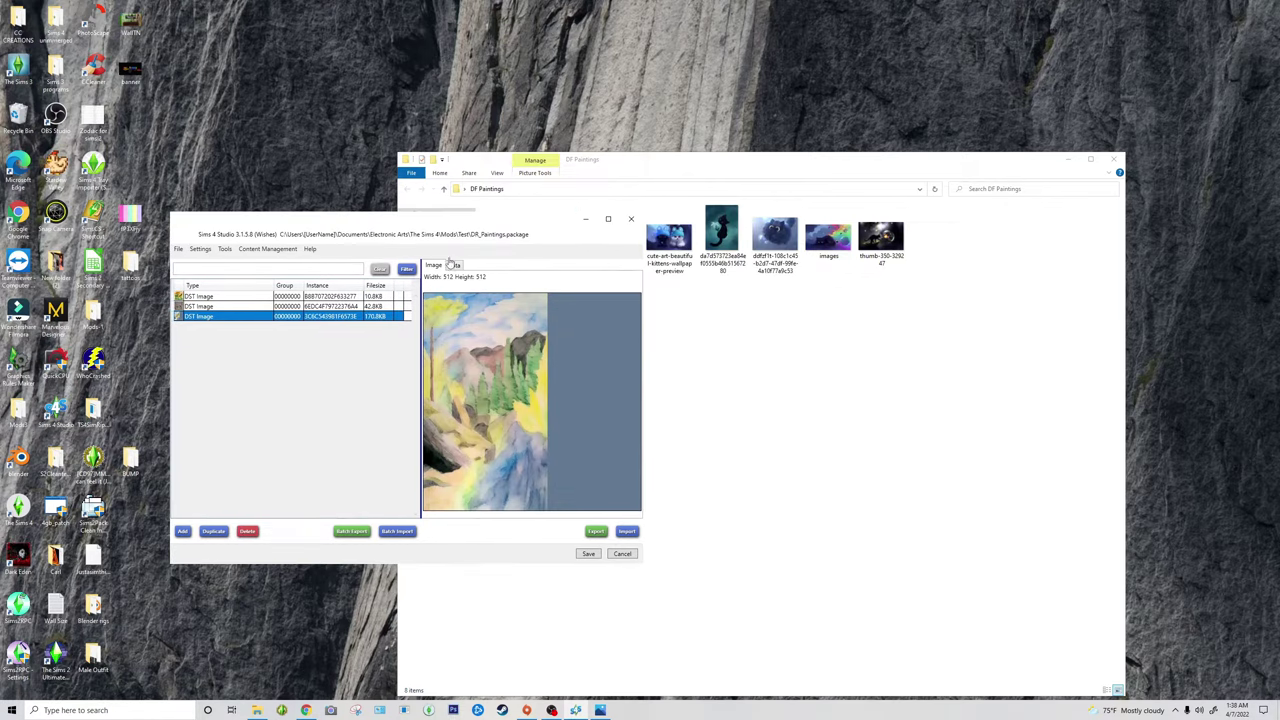
{"action": "left_click", "coordinate": [595, 531]}
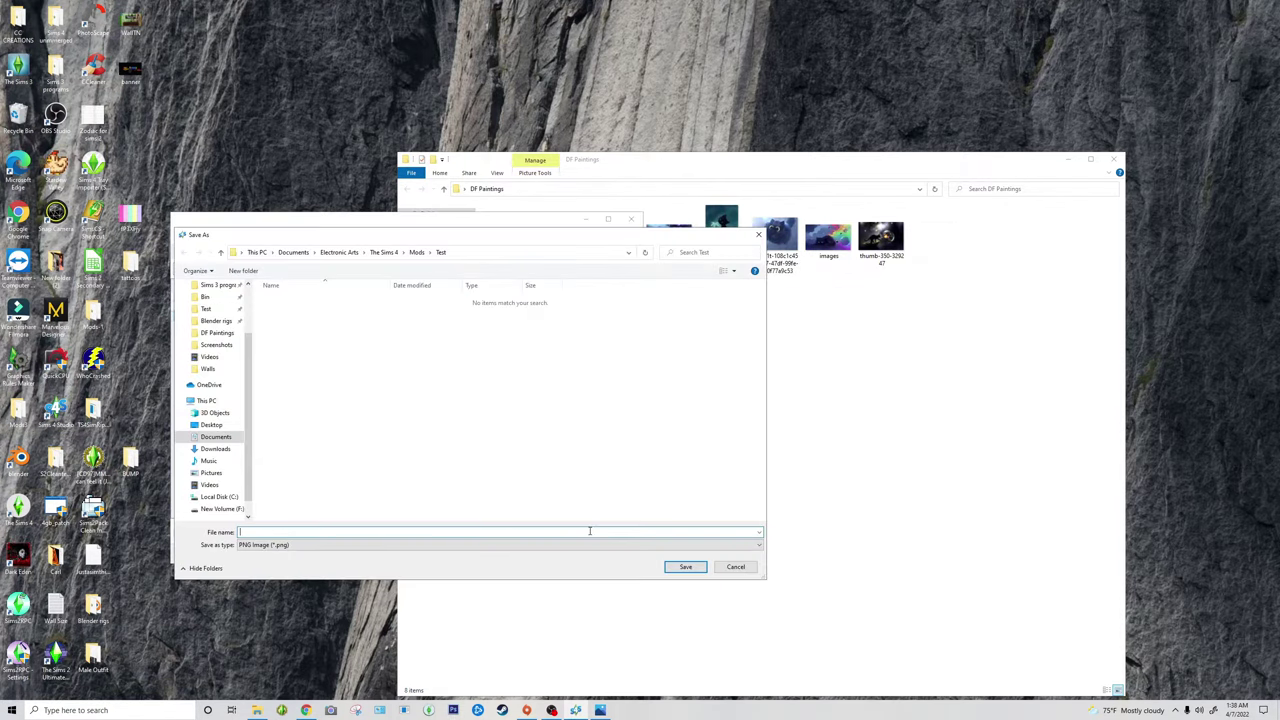
{"action": "left_click", "coordinate": [686, 567]}
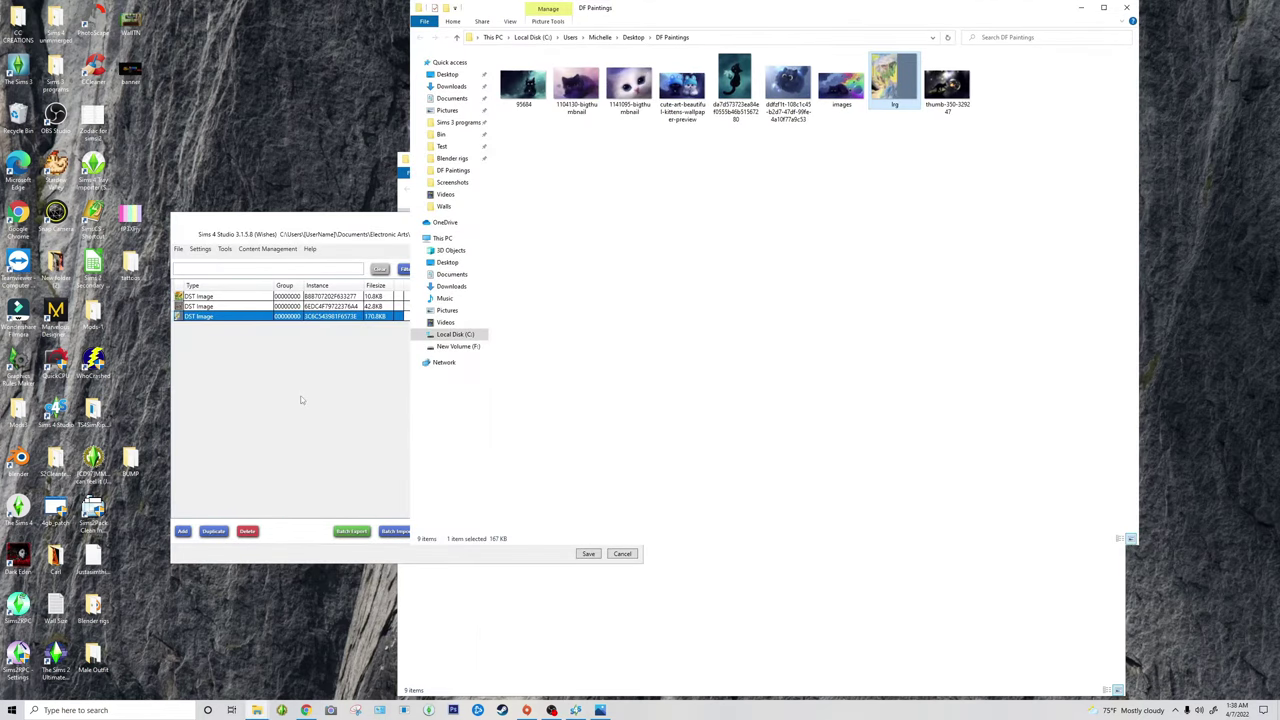
Step: Export the teapot-and-eggs texture as a PNG named med into the DF Paintings folder
{"action": "left_click", "coordinate": [230, 306]}
{"action": "left_click", "coordinate": [597, 531]}
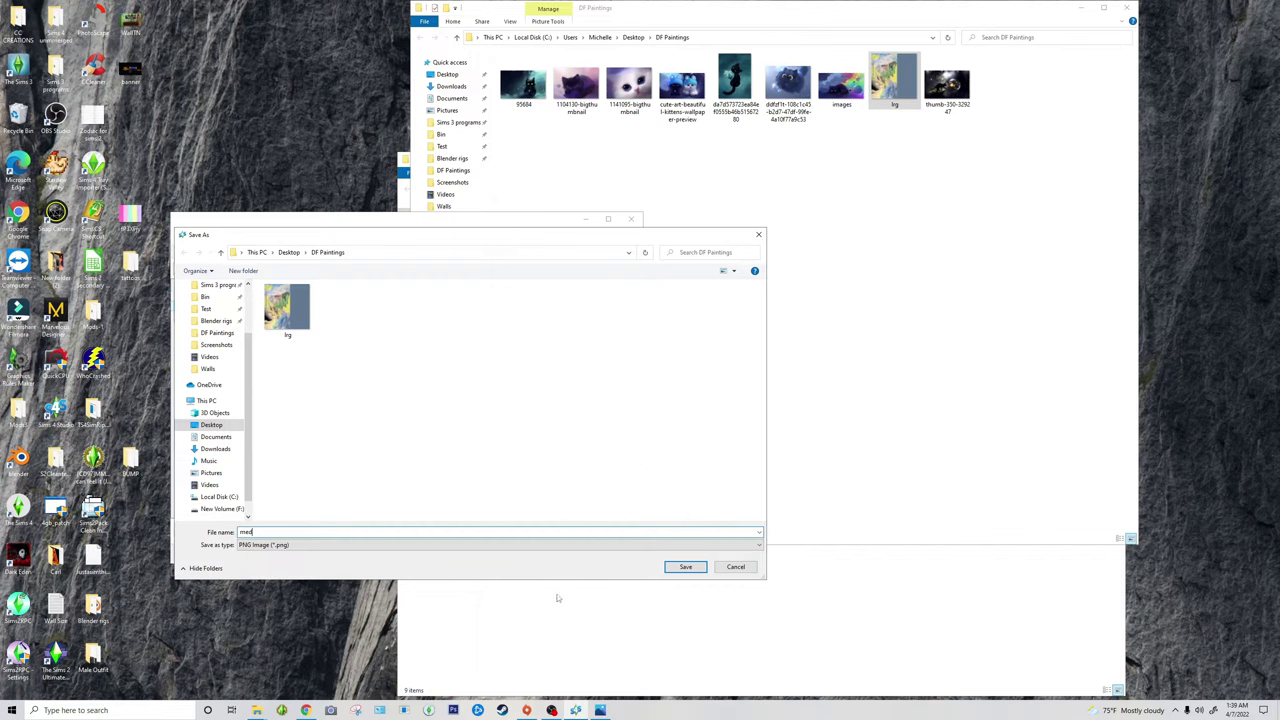
{"action": "left_click", "coordinate": [673, 569]}
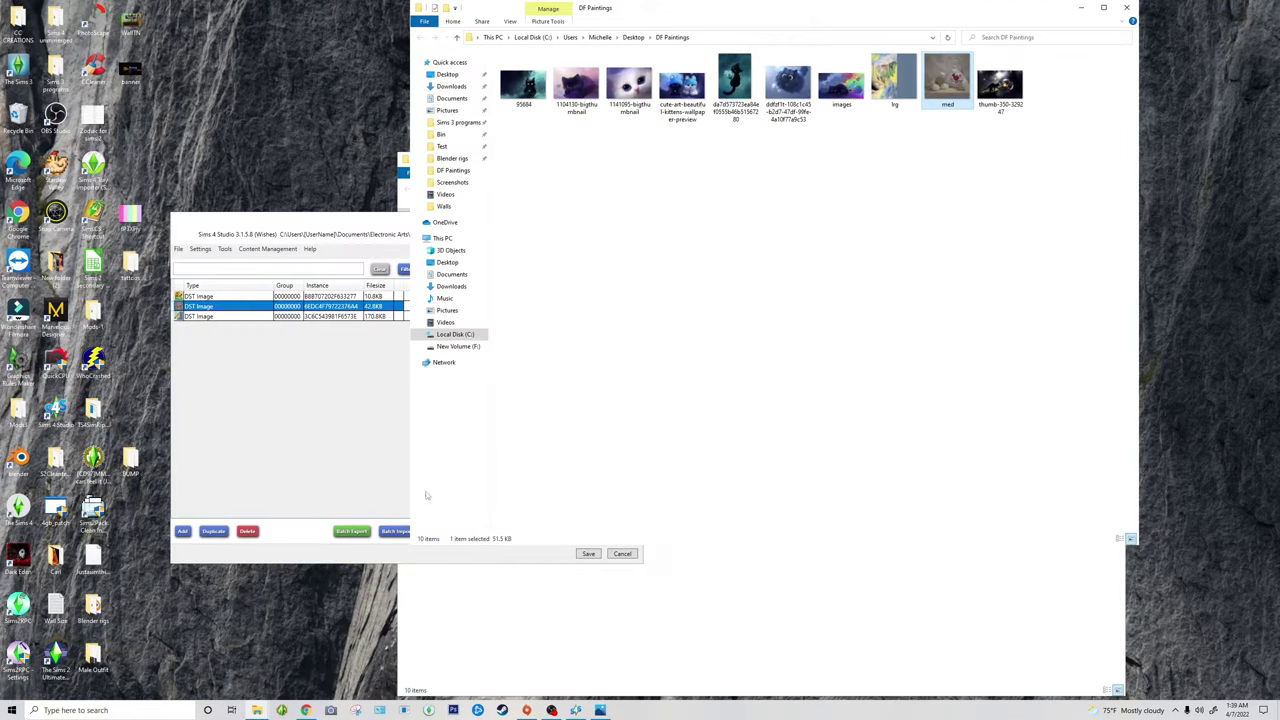
Step: Open the lrg image from the DF Paintings folder in Photoshop
{"action": "right_click", "coordinate": [880, 72]}
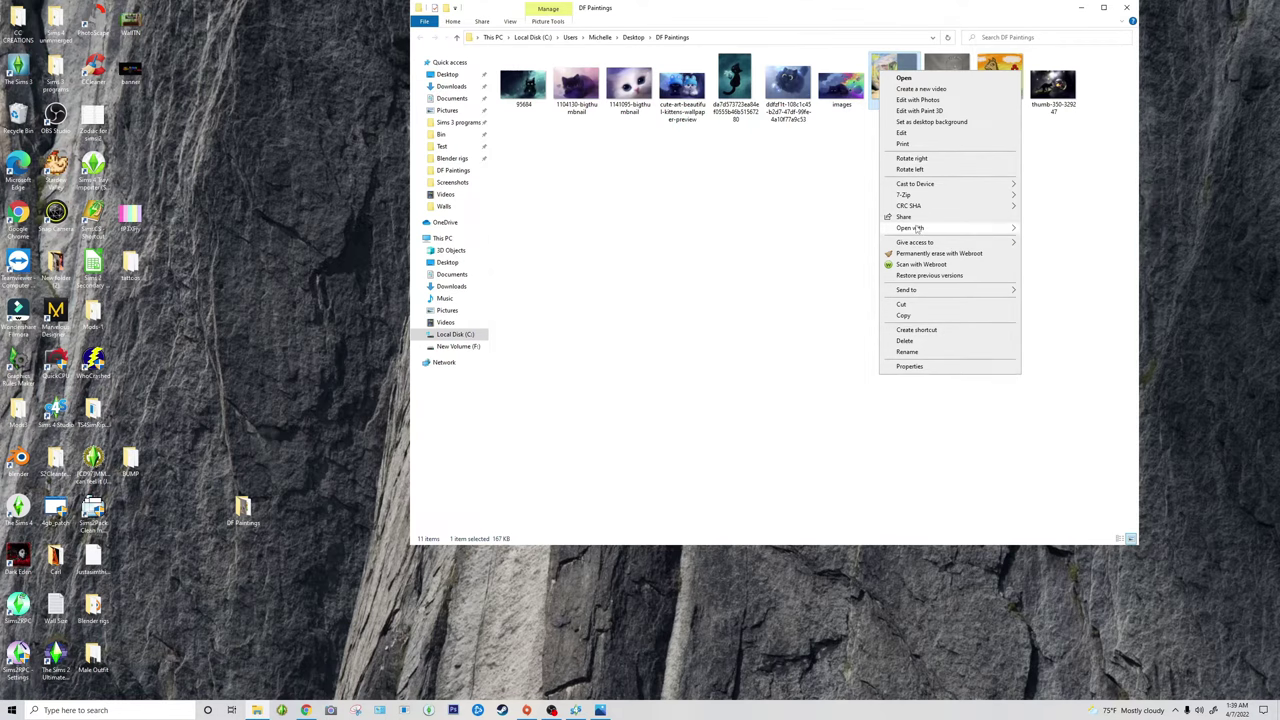
{"action": "mouse_move", "coordinate": [916, 228]}
{"action": "left_click", "coordinate": [1050, 228]}
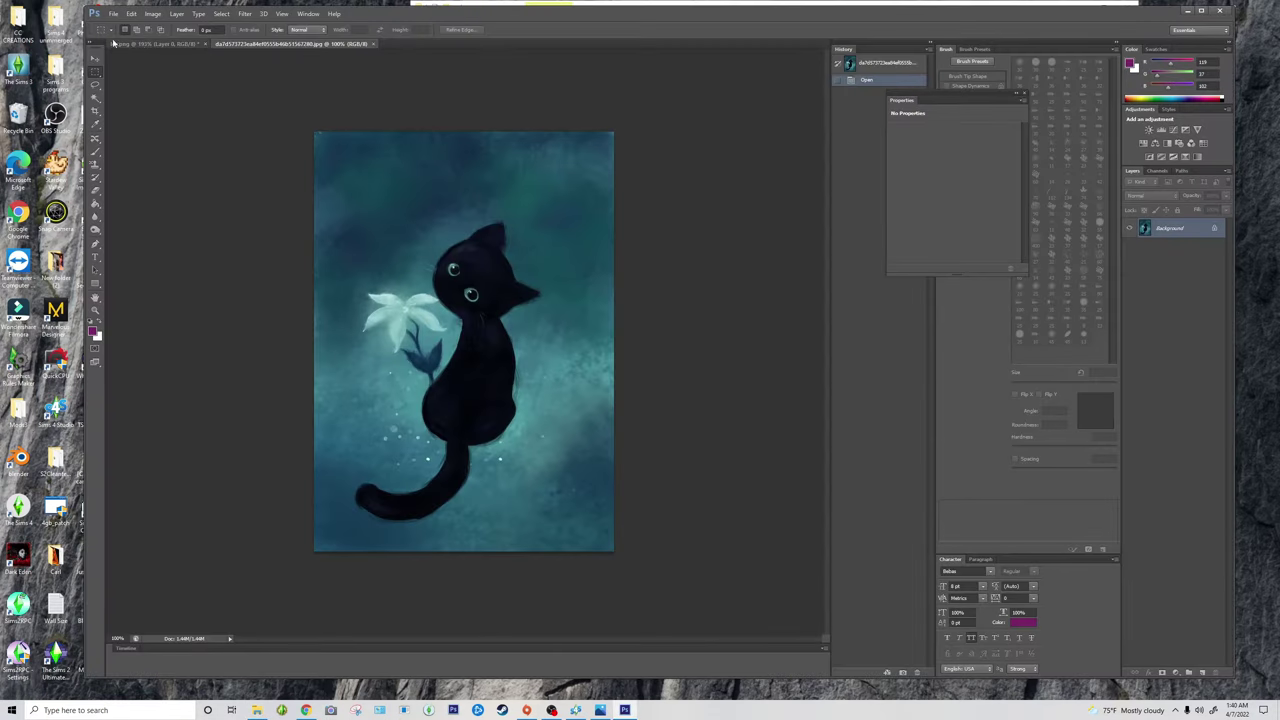
Step: Copy the whole black cat and flower picture into lrg.png and place its layer beneath the blue-grey side layer
{"action": "left_click", "coordinate": [221, 13]}
{"action": "left_click", "coordinate": [230, 34]}
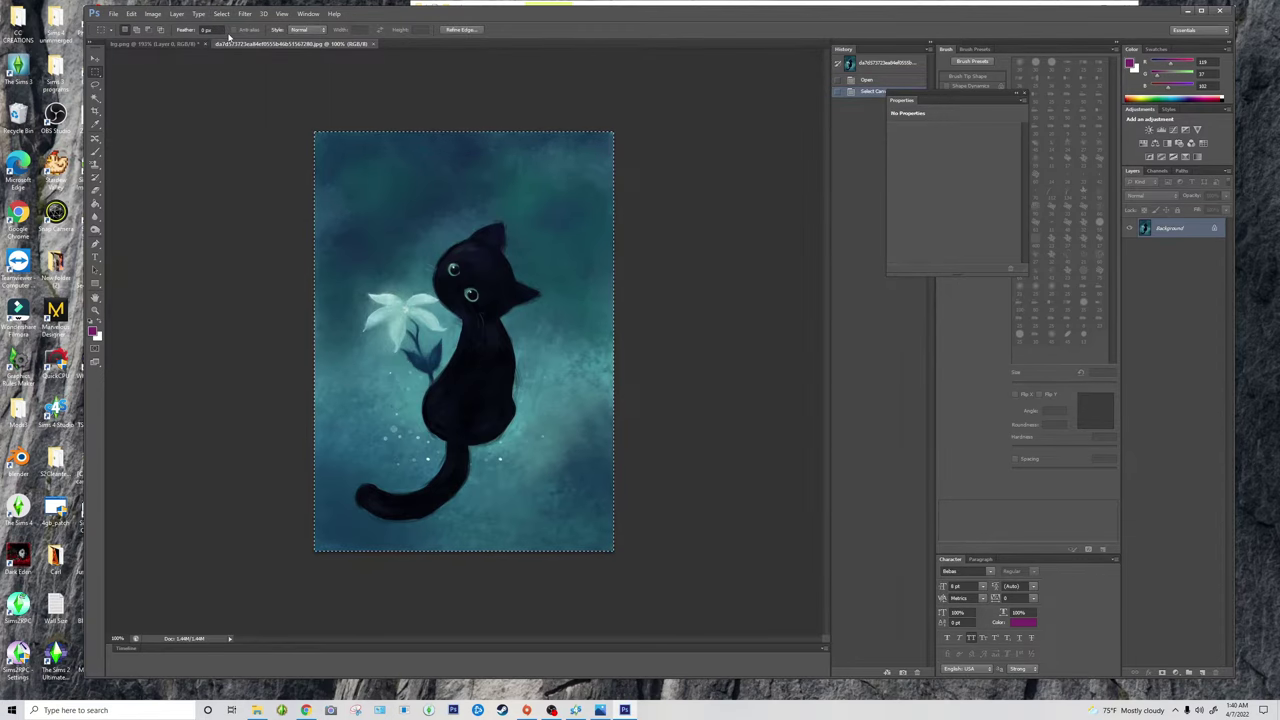
{"action": "left_click", "coordinate": [168, 47]}
{"action": "key", "text": "ctrl+v"}
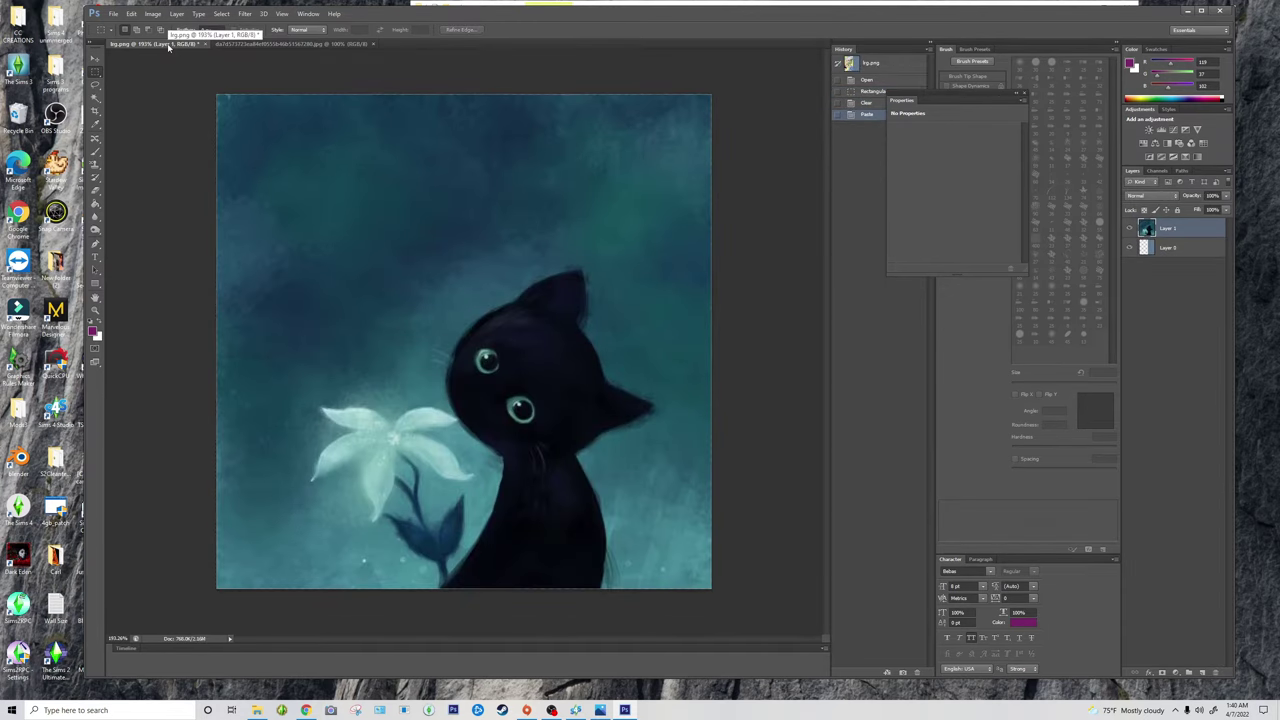
{"action": "key", "text": "v"}
{"action": "left_click_drag", "start_coordinate": [1168, 231], "coordinate": [1174, 269]}
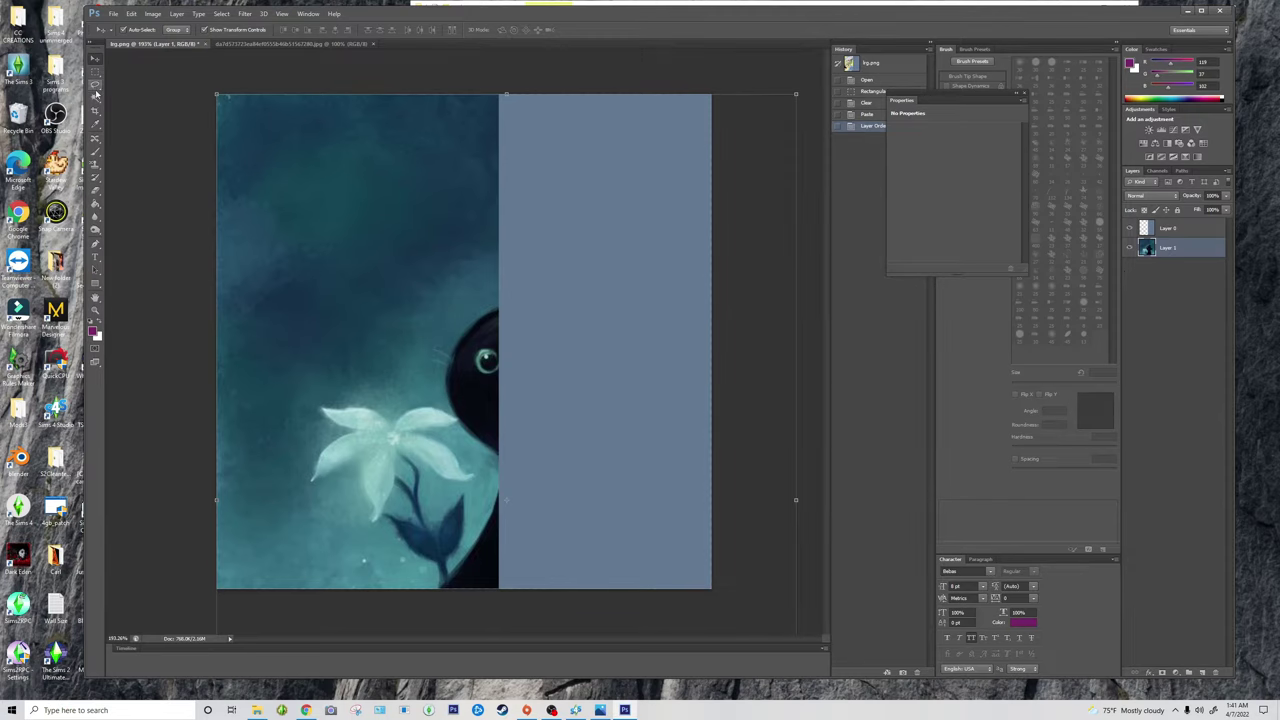
Step: Scale down and reposition the black cat layer with Free Transform so the cat and flower fit the open painting area
{"action": "key", "text": "ctrl+t"}
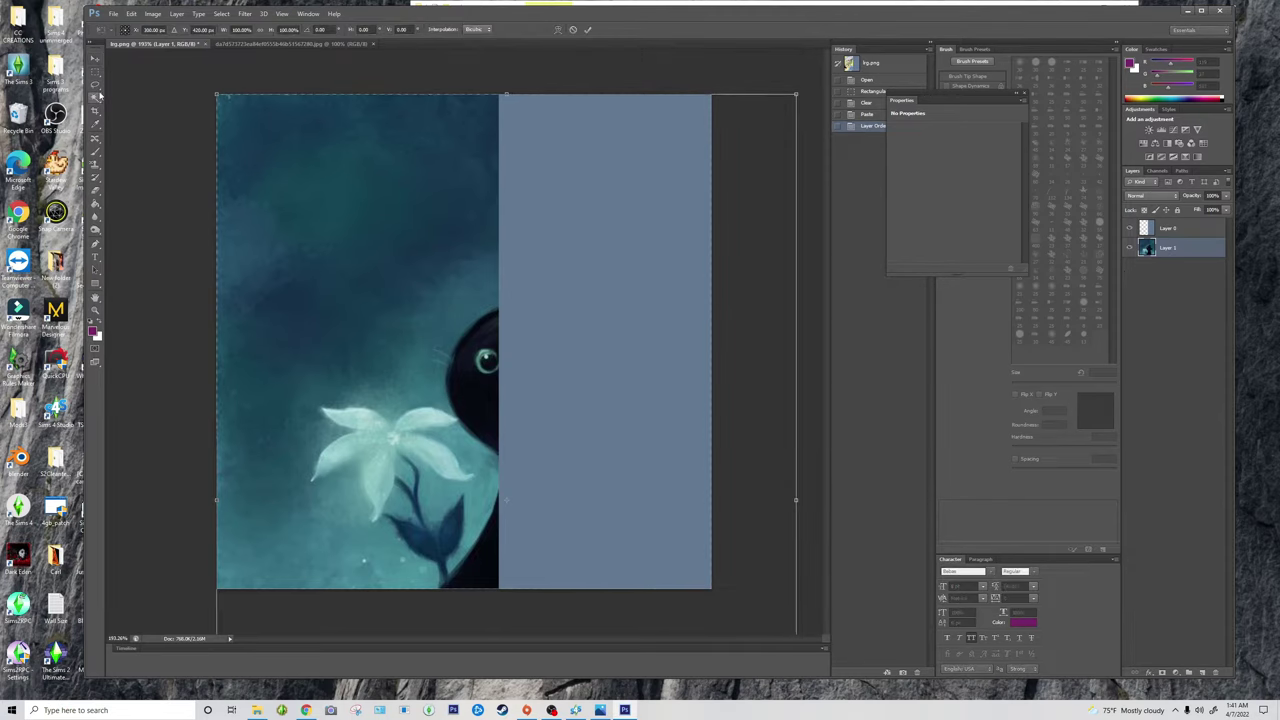
{"action": "left_click_drag", "start_coordinate": [505, 97], "coordinate": [500, 160]}
{"action": "left_click", "coordinate": [587, 29]}
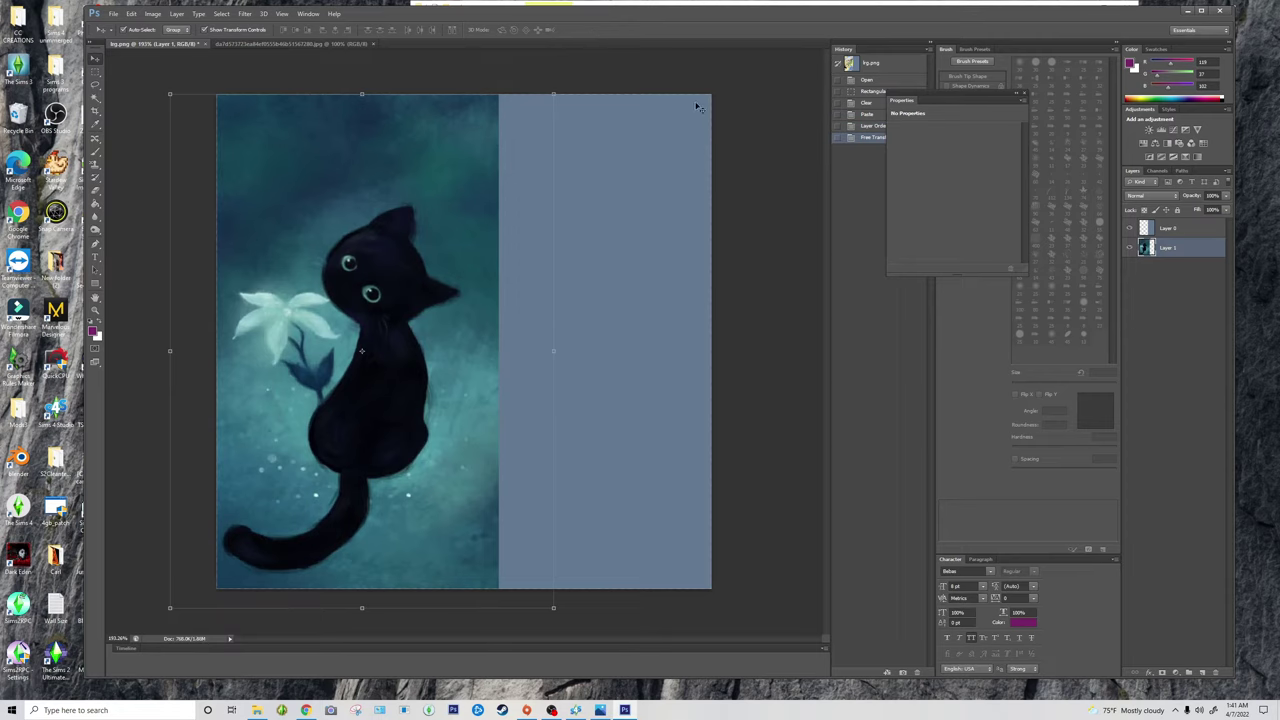
Step: Save the finished large painting as a PNG named lrg1 in the DF Paintings folder
{"action": "left_click", "coordinate": [112, 13]}
{"action": "left_click", "coordinate": [140, 129]}
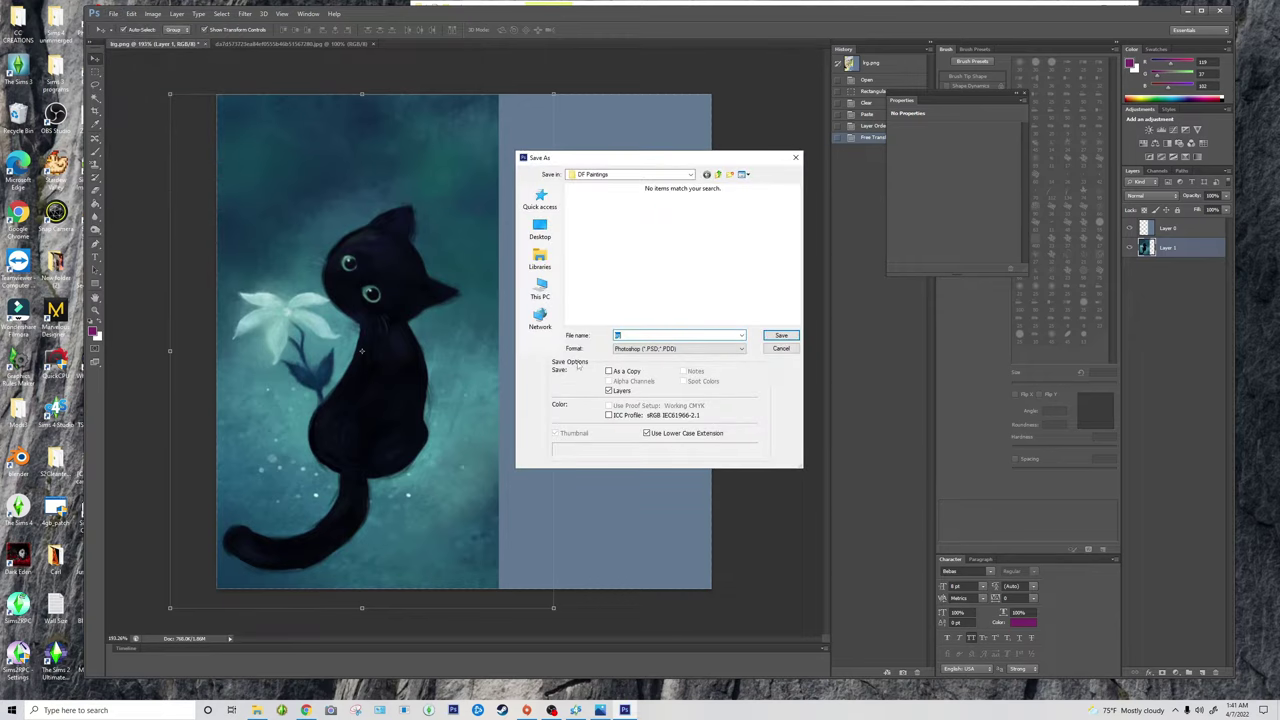
{"action": "left_click", "coordinate": [660, 348]}
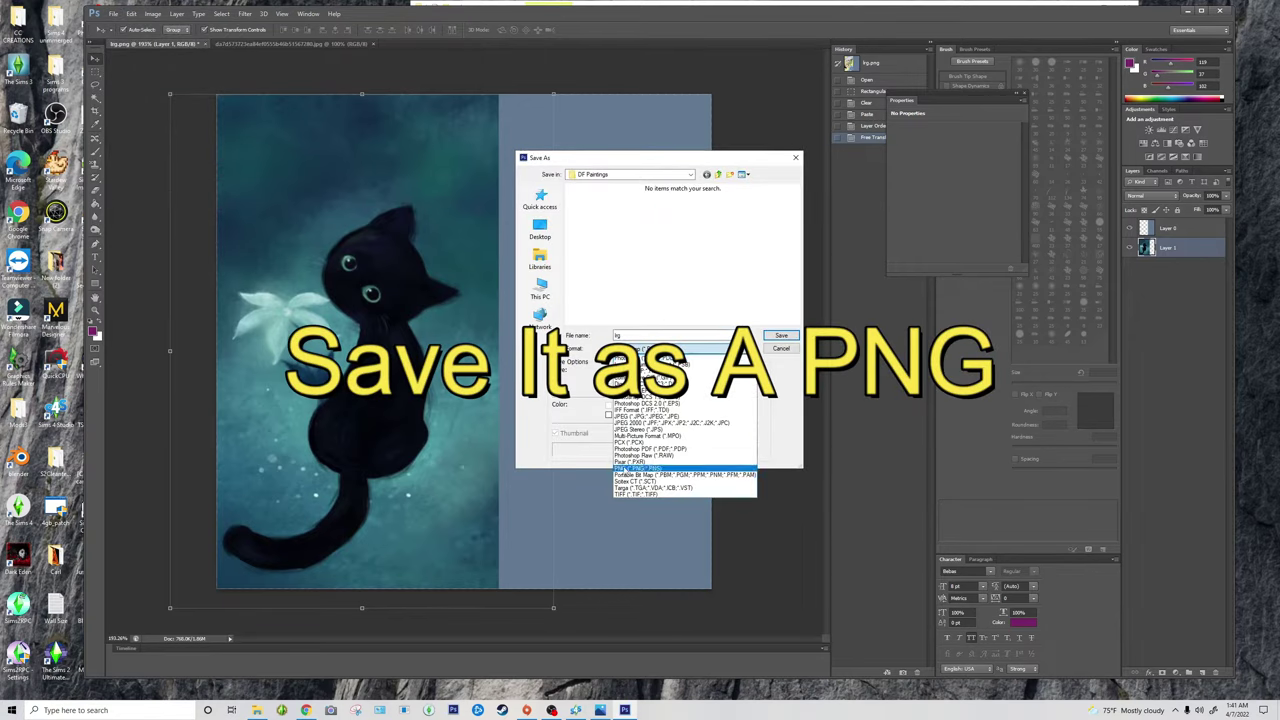
{"action": "left_click", "coordinate": [635, 467]}
{"action": "double_click", "coordinate": [638, 336]}
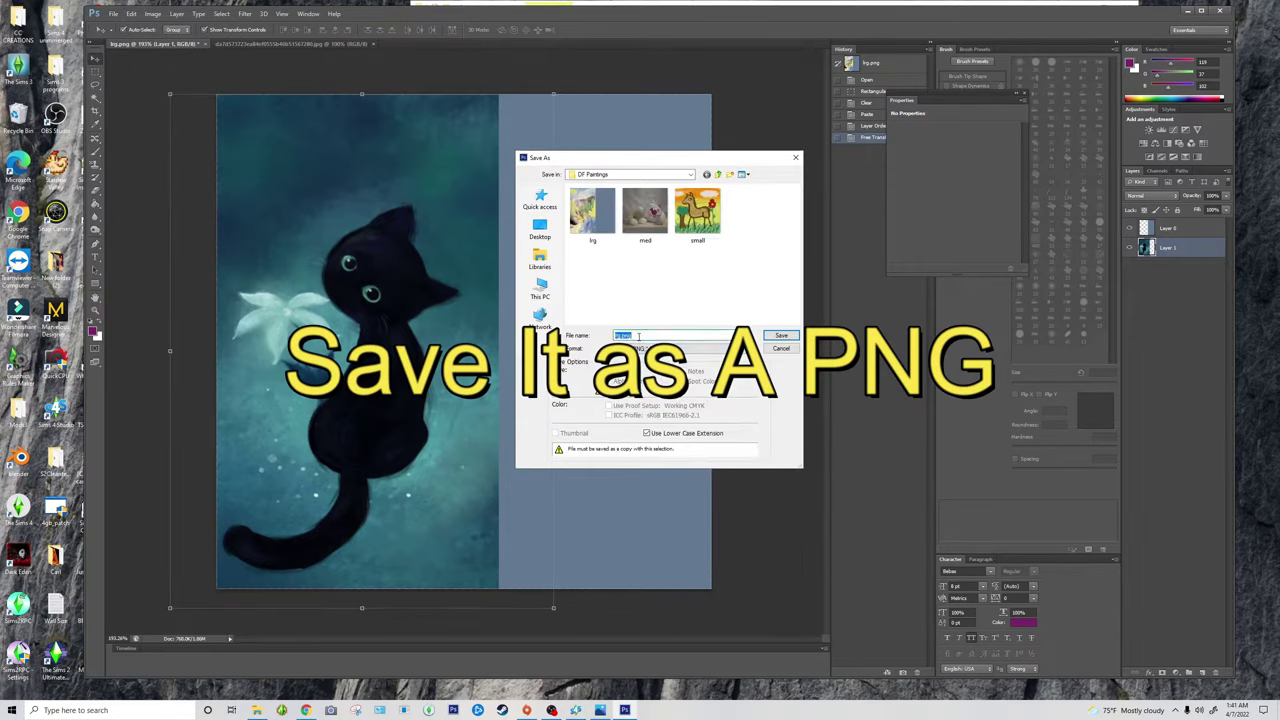
{"action": "left_click", "coordinate": [638, 336]}
{"action": "left_click", "coordinate": [780, 335]}
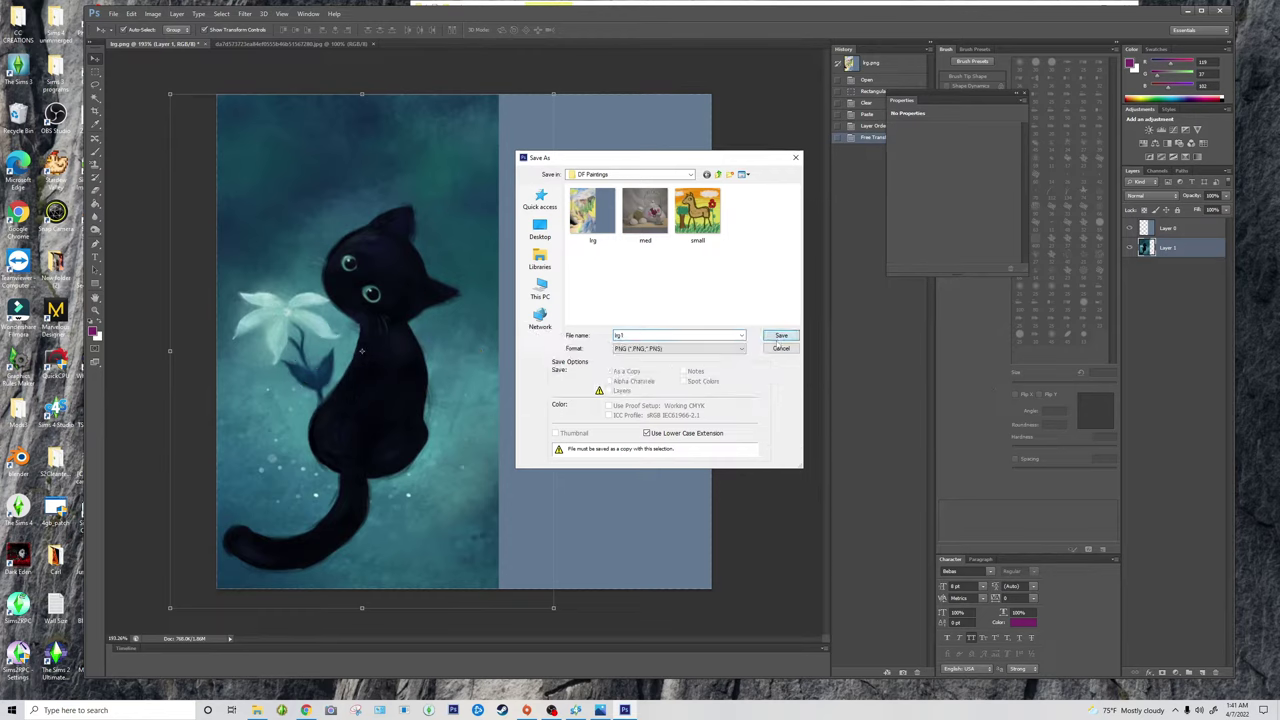
{"action": "left_click", "coordinate": [673, 232]}
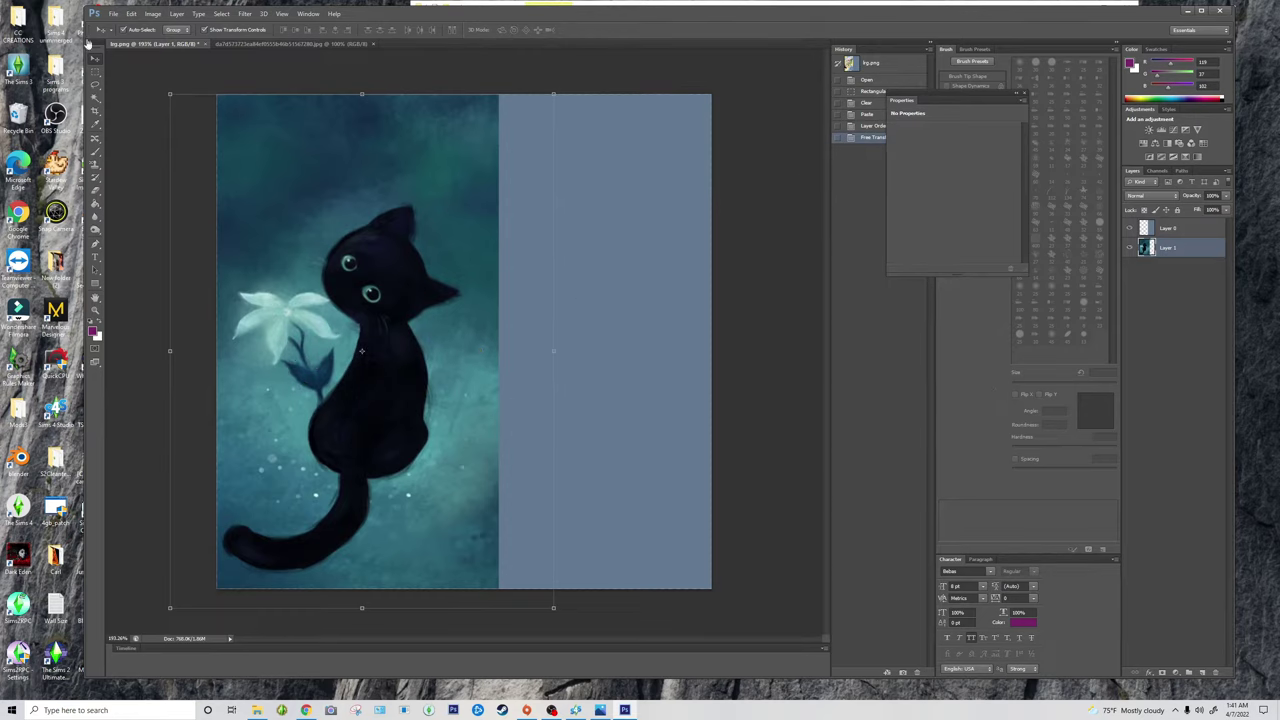
Step: Open the med image and the fluffy blue cat with bubble picture from the DF Paintings folder
{"action": "left_click", "coordinate": [114, 14]}
{"action": "left_click", "coordinate": [122, 34]}
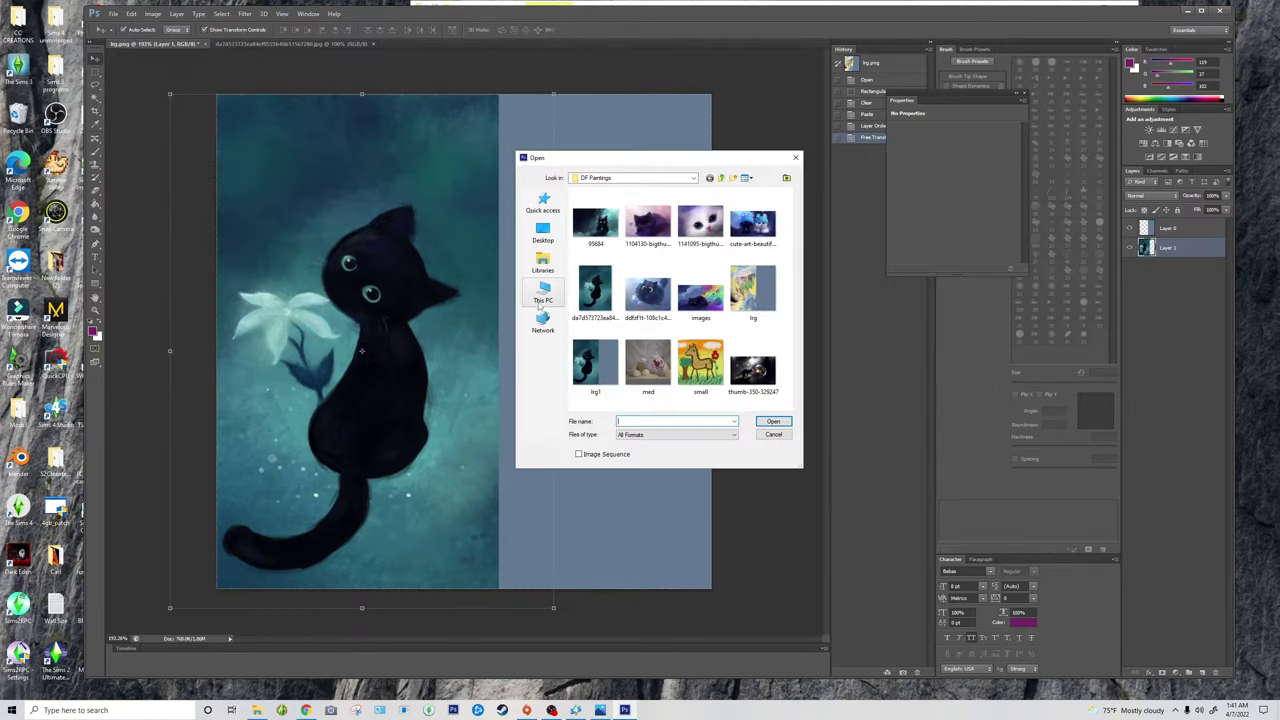
{"action": "left_click", "coordinate": [650, 367]}
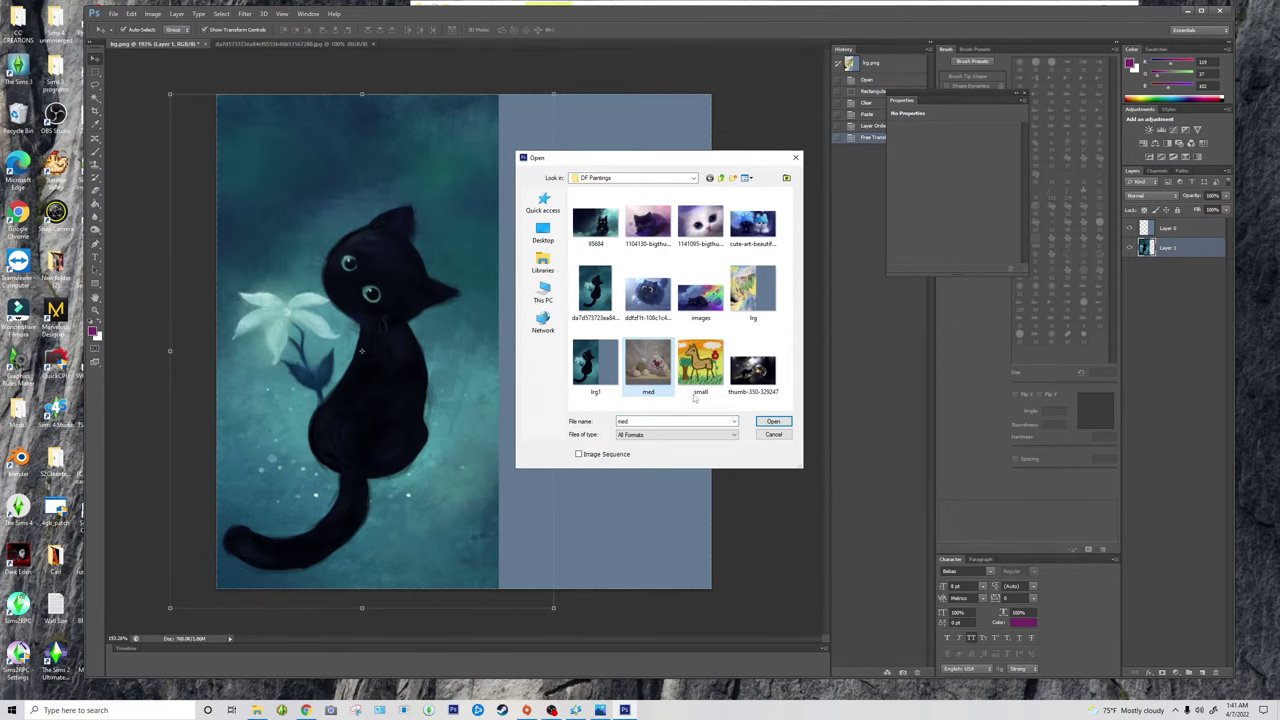
{"action": "left_click", "coordinate": [773, 421]}
{"action": "left_click", "coordinate": [114, 14]}
{"action": "left_click", "coordinate": [122, 34]}
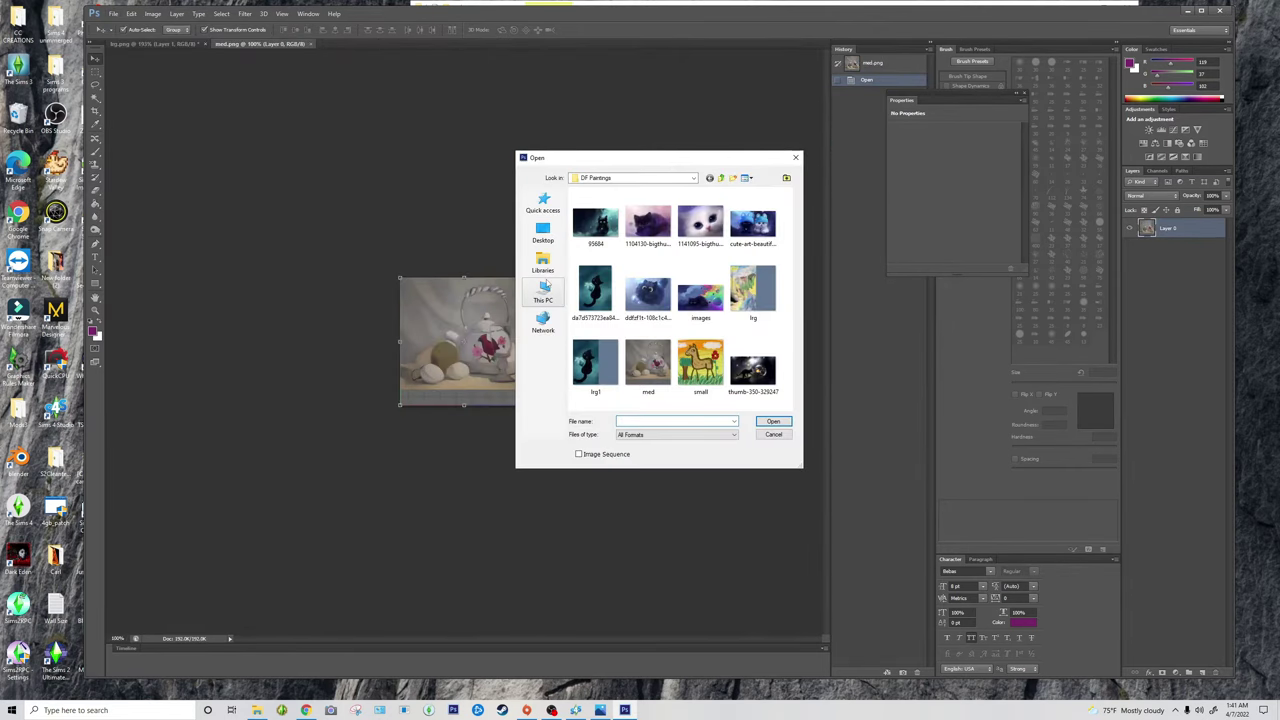
{"action": "left_click", "coordinate": [648, 298]}
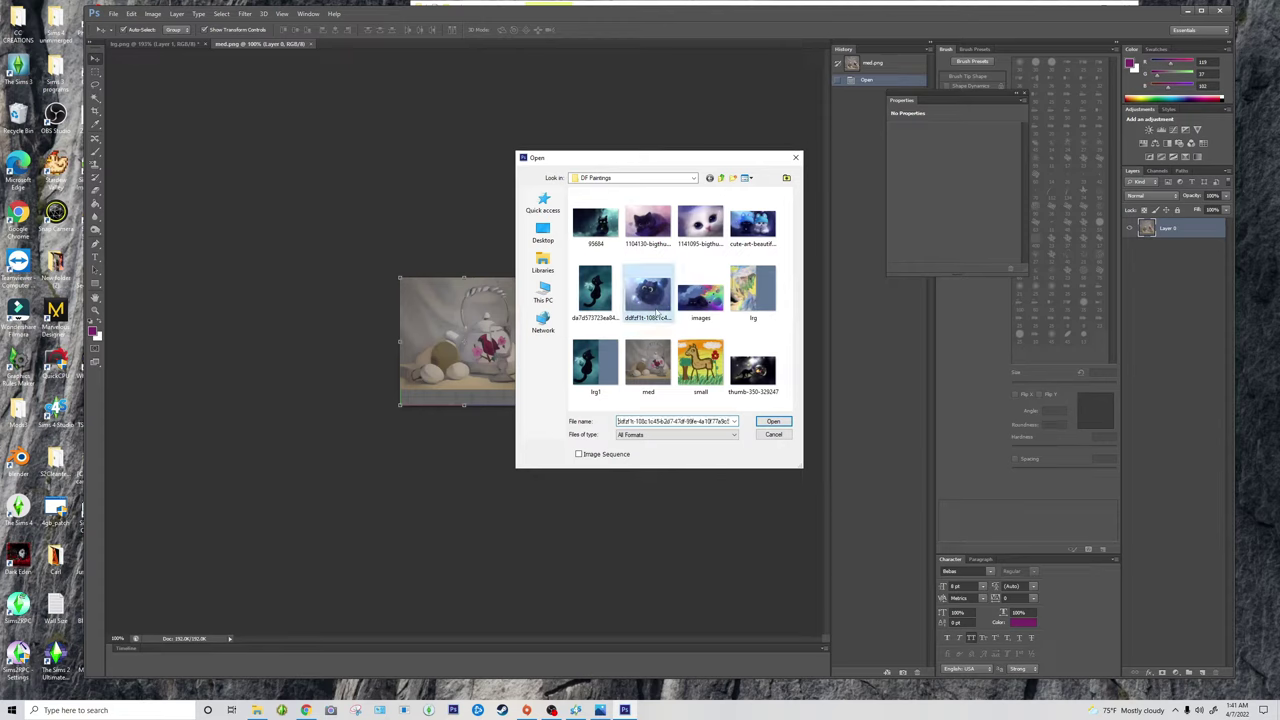
{"action": "left_click", "coordinate": [767, 422]}
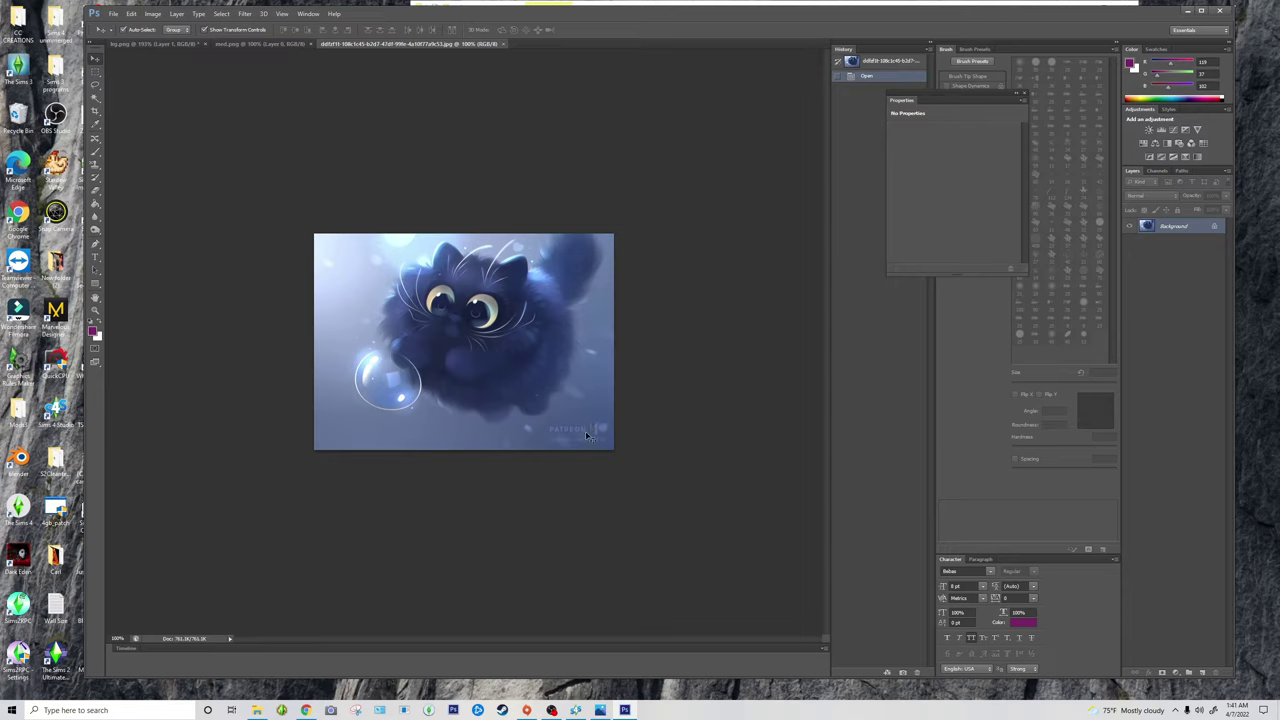
Step: Copy the whole fluffy blue cat picture and paste it into med.png as a new layer
{"action": "left_click", "coordinate": [113, 14]}
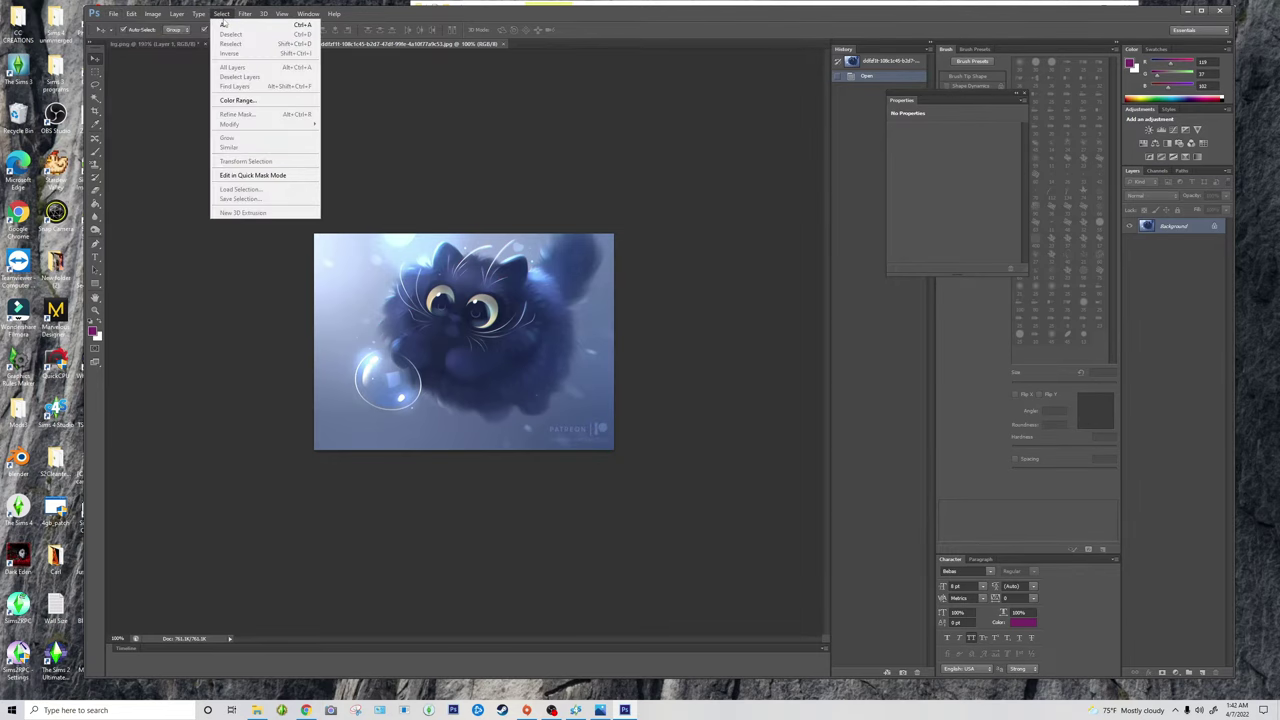
{"action": "left_click", "coordinate": [228, 24]}
{"action": "key", "text": "ctrl+c"}
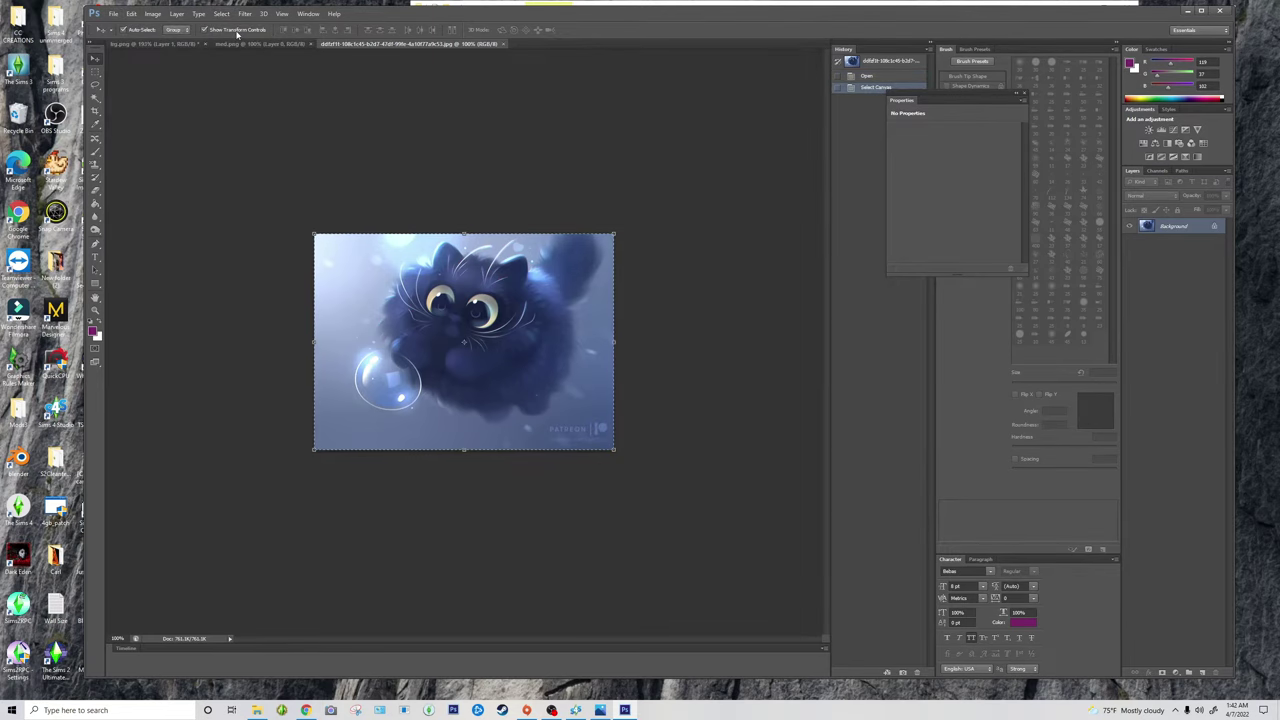
{"action": "left_click", "coordinate": [262, 44]}
{"action": "key", "text": "ctrl+v"}
Step: Reposition the pasted fluffy blue cat layer and scale it to about 66% with Free Transform so the cat fills the med.png canvas
{"action": "left_click", "coordinate": [1189, 246]}
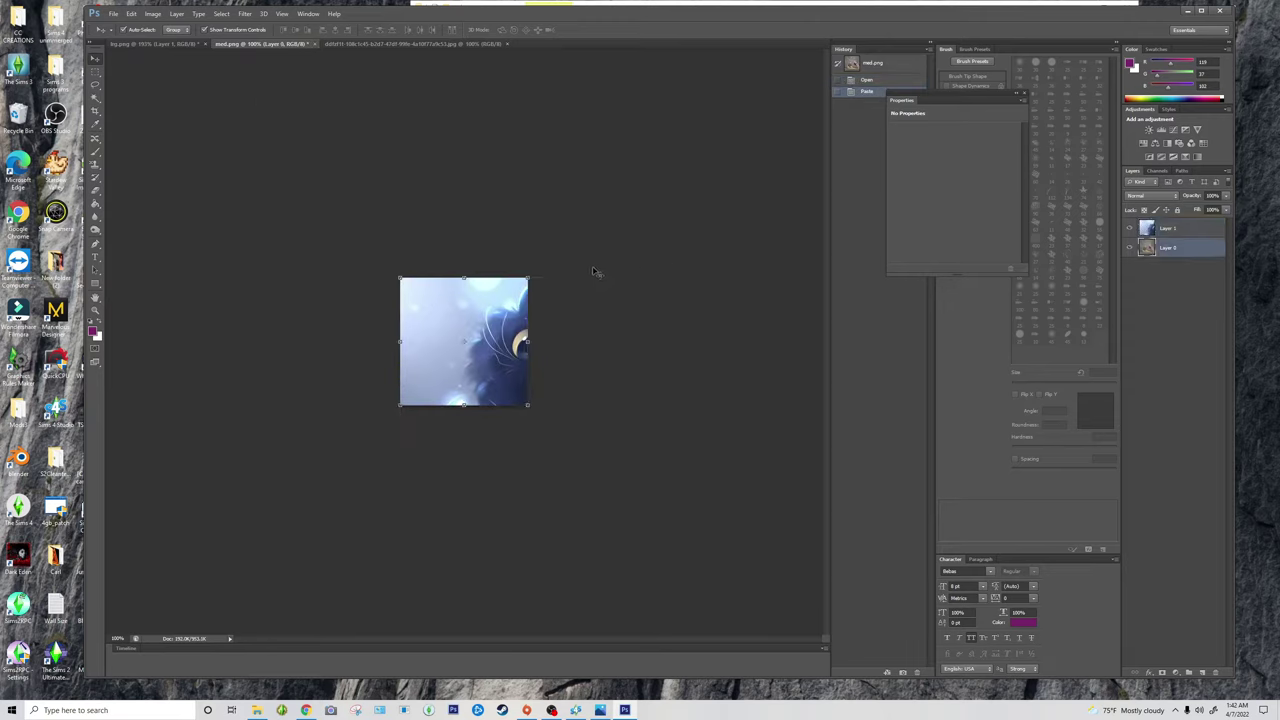
{"action": "left_click_drag", "start_coordinate": [514, 294], "coordinate": [438, 297]}
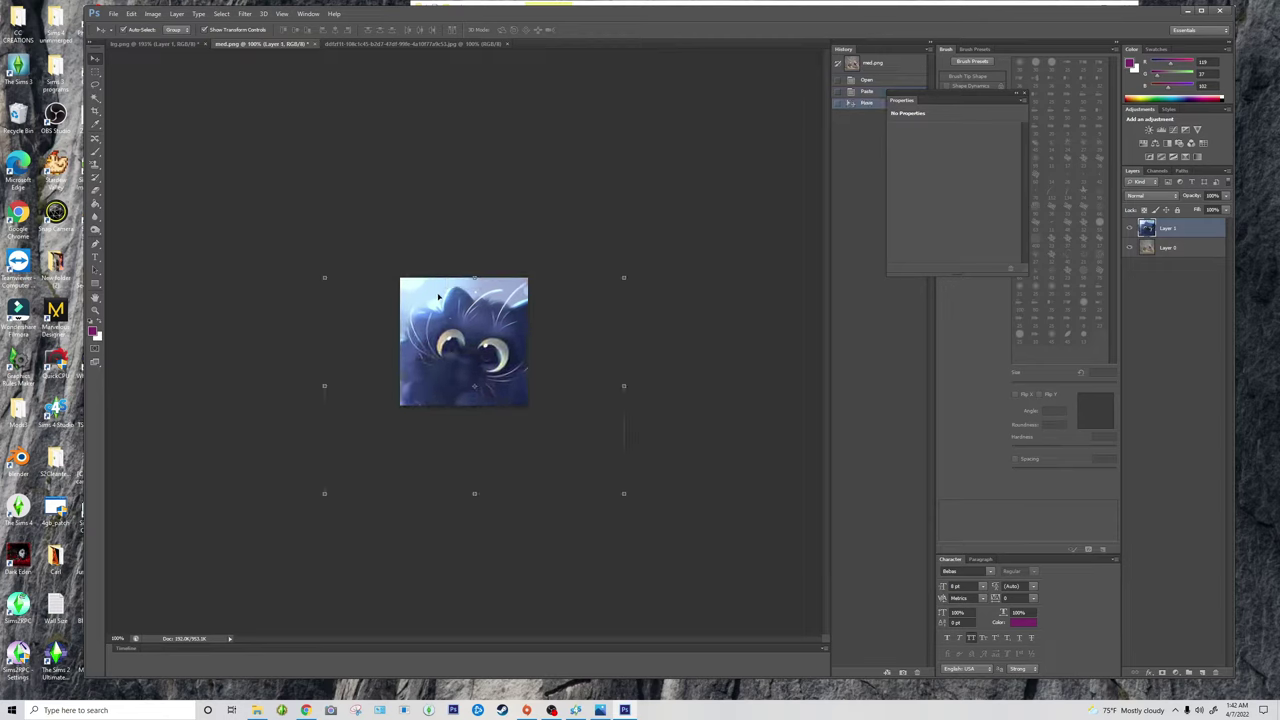
{"action": "left_click", "coordinate": [616, 268]}
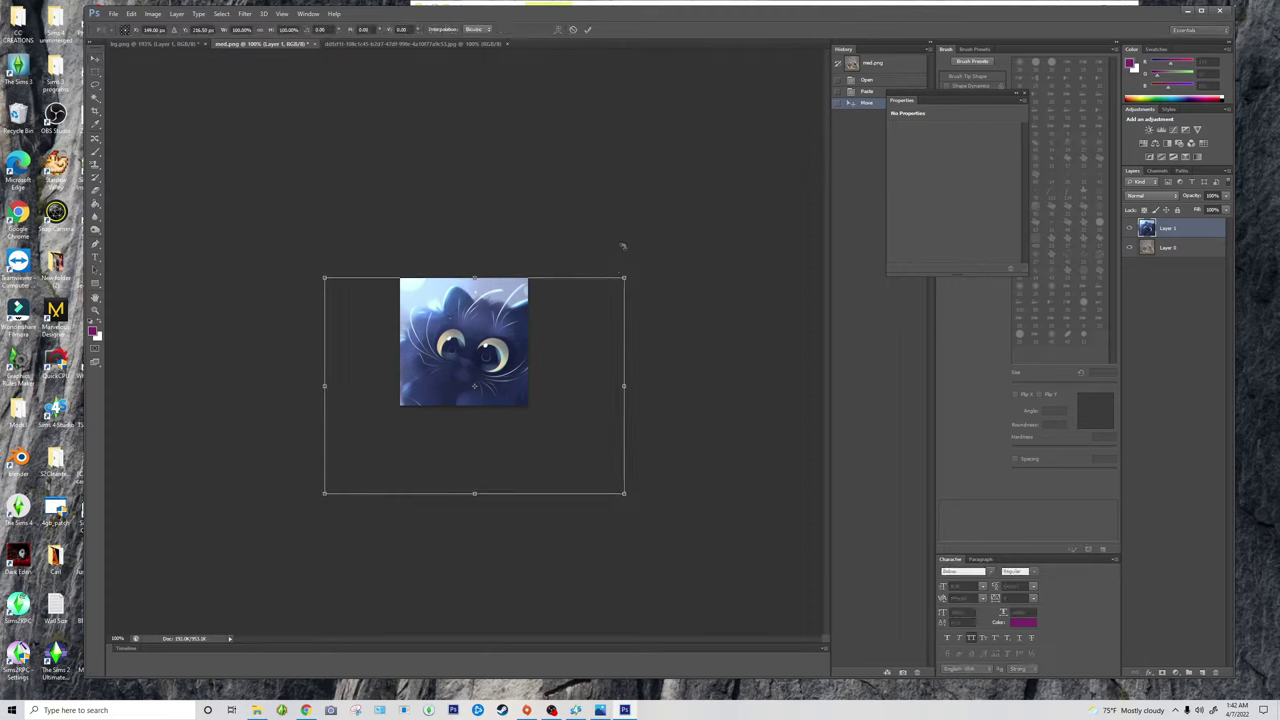
{"action": "left_click_drag", "start_coordinate": [625, 279], "coordinate": [533, 285]}
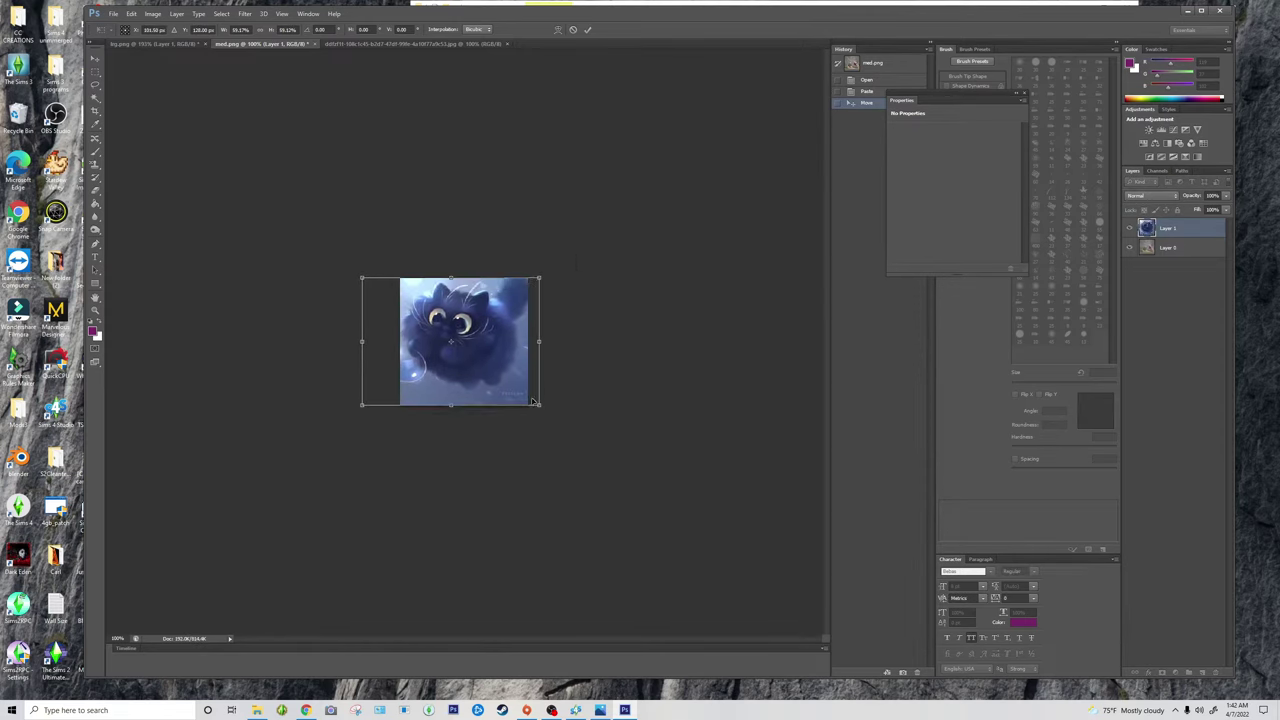
{"action": "left_click_drag", "start_coordinate": [453, 407], "coordinate": [453, 410]}
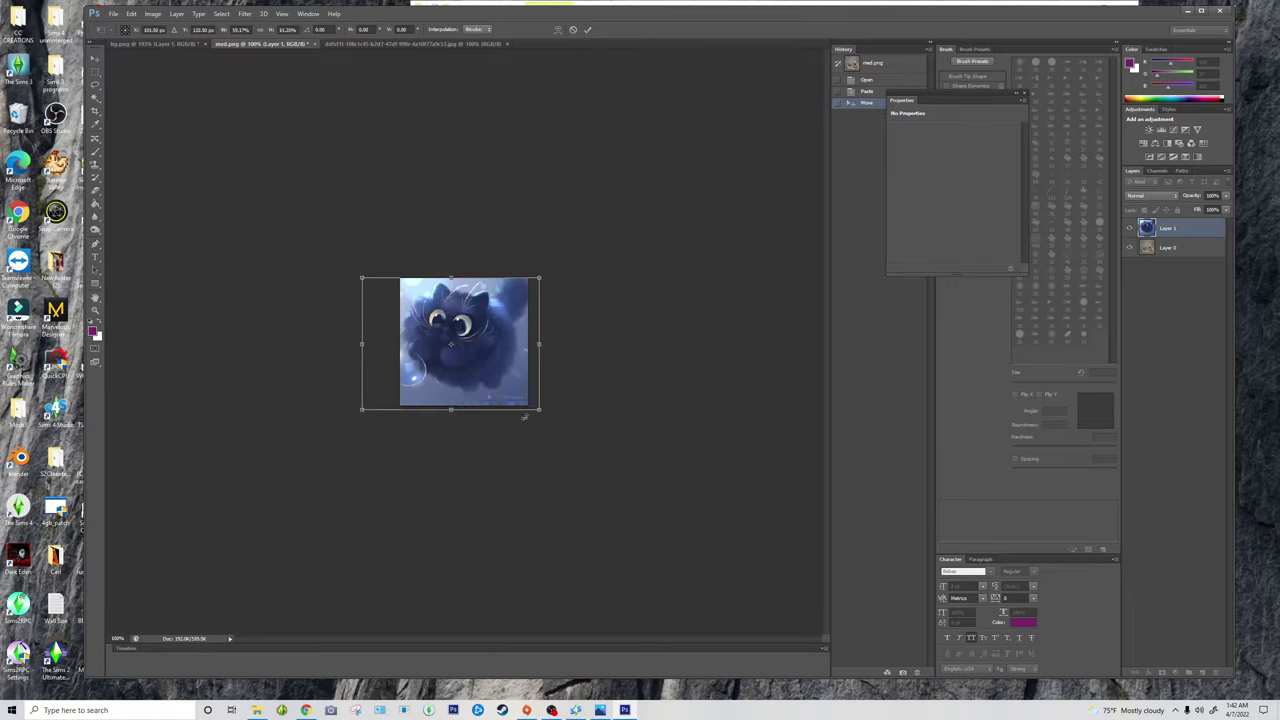
{"action": "left_click_drag", "start_coordinate": [540, 410], "coordinate": [556, 421]}
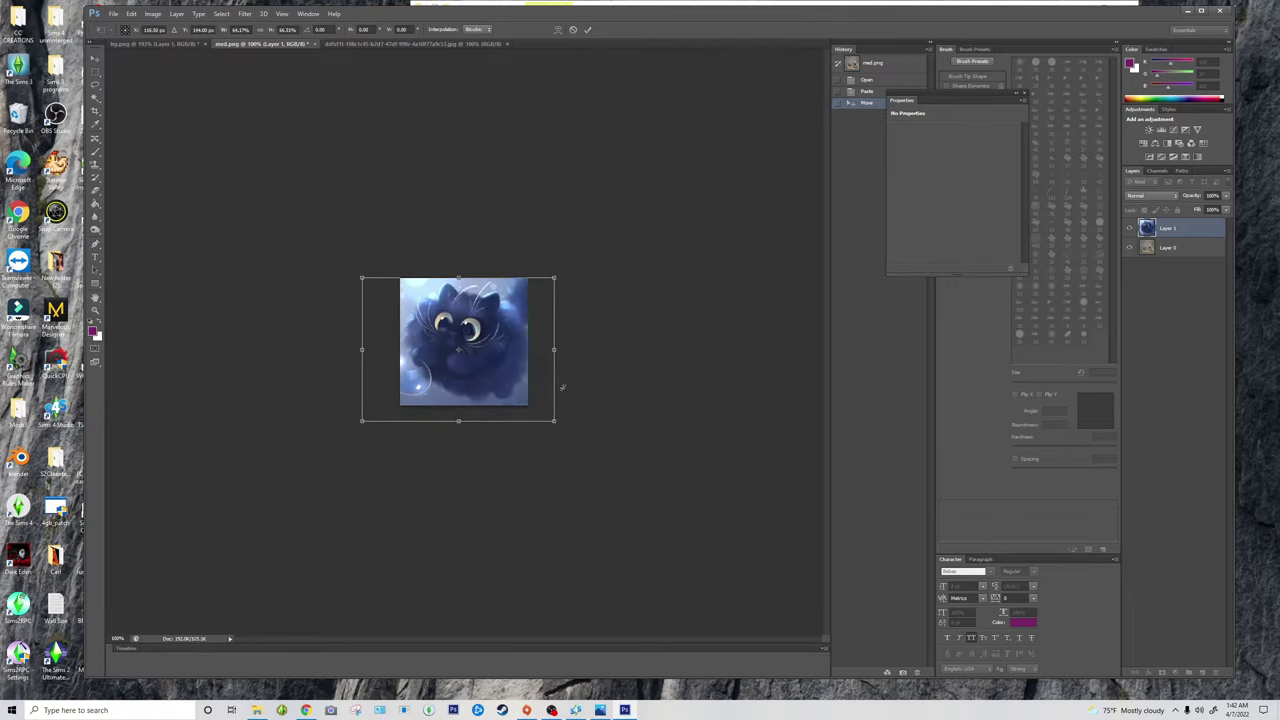
{"action": "left_click", "coordinate": [589, 29]}
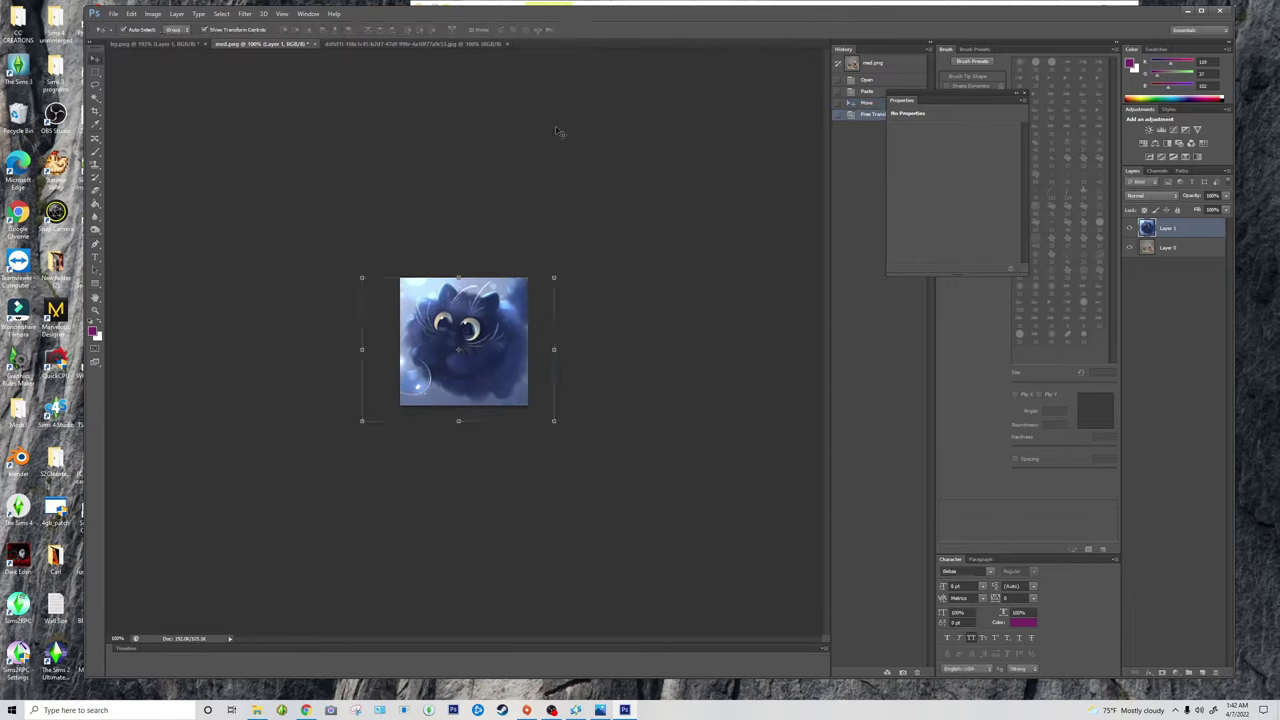
Step: Save the finished medium painting as a PNG named med1 in the DF Paintings folder
{"action": "left_click", "coordinate": [112, 14]}
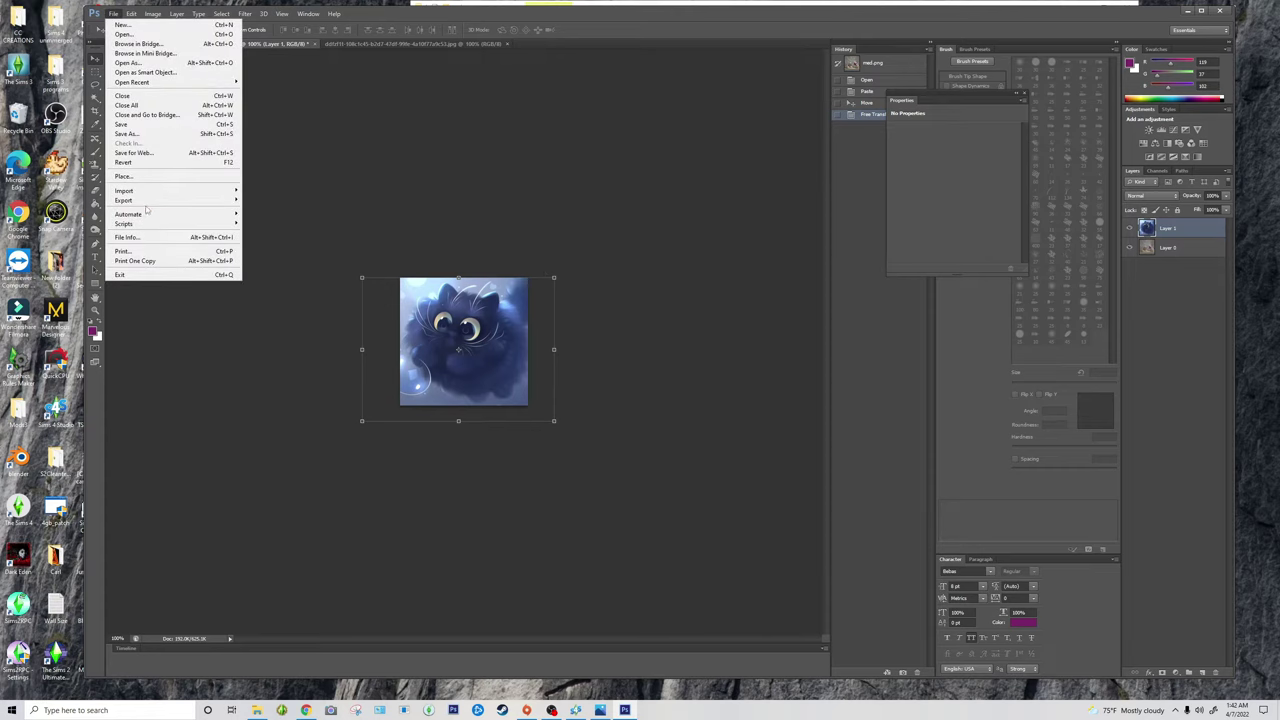
{"action": "left_click", "coordinate": [126, 133]}
{"action": "left_click", "coordinate": [672, 349]}
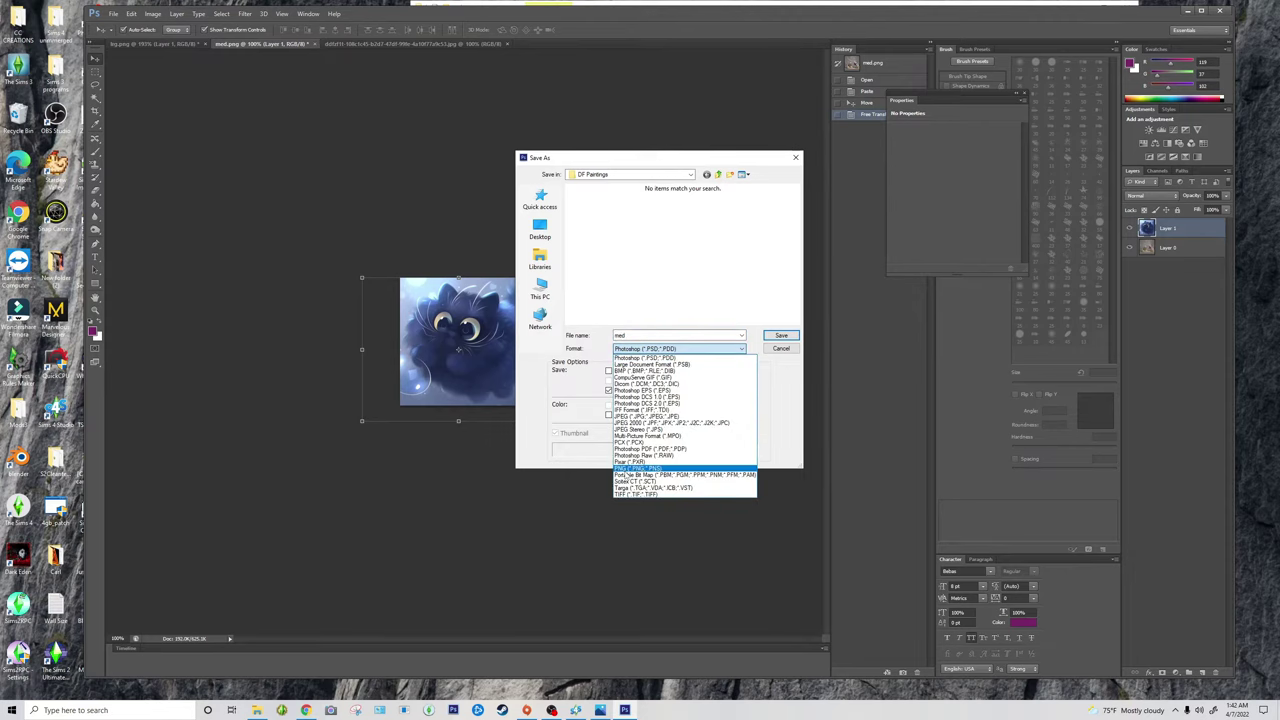
{"action": "left_click", "coordinate": [686, 472]}
{"action": "double_click", "coordinate": [644, 336]}
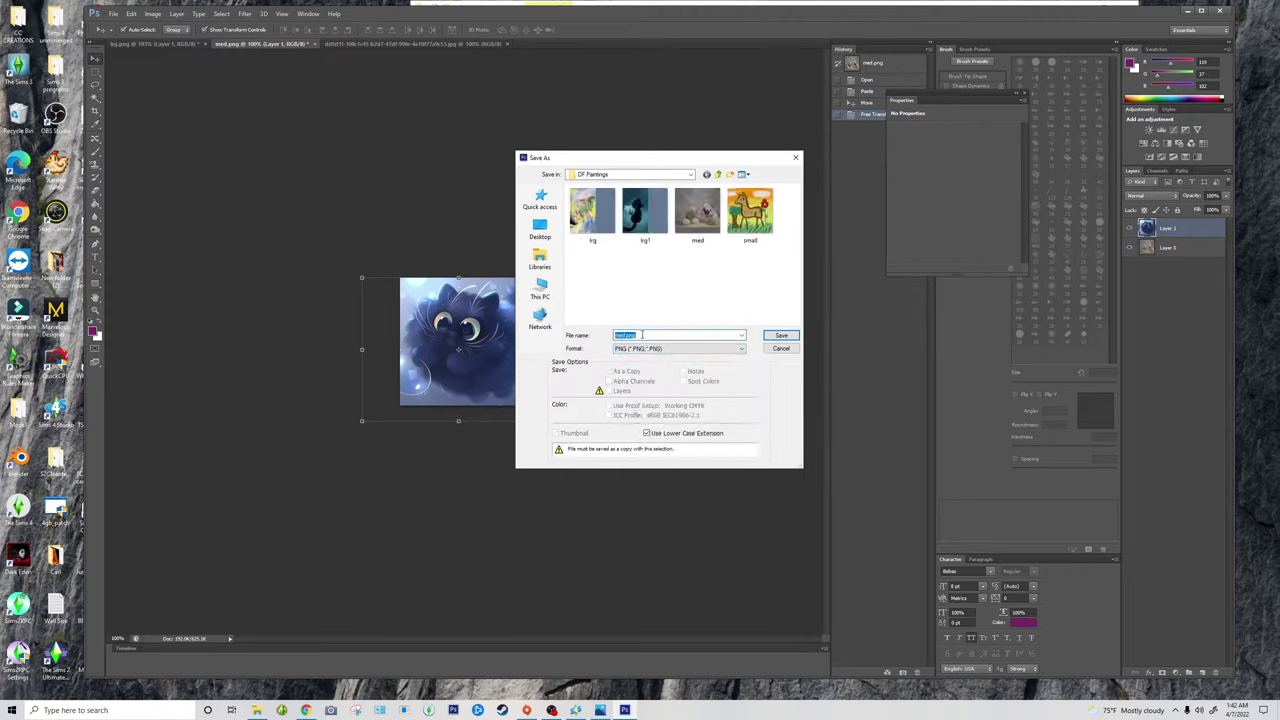
{"action": "type", "text": "med1"}
{"action": "left_click", "coordinate": [781, 335]}
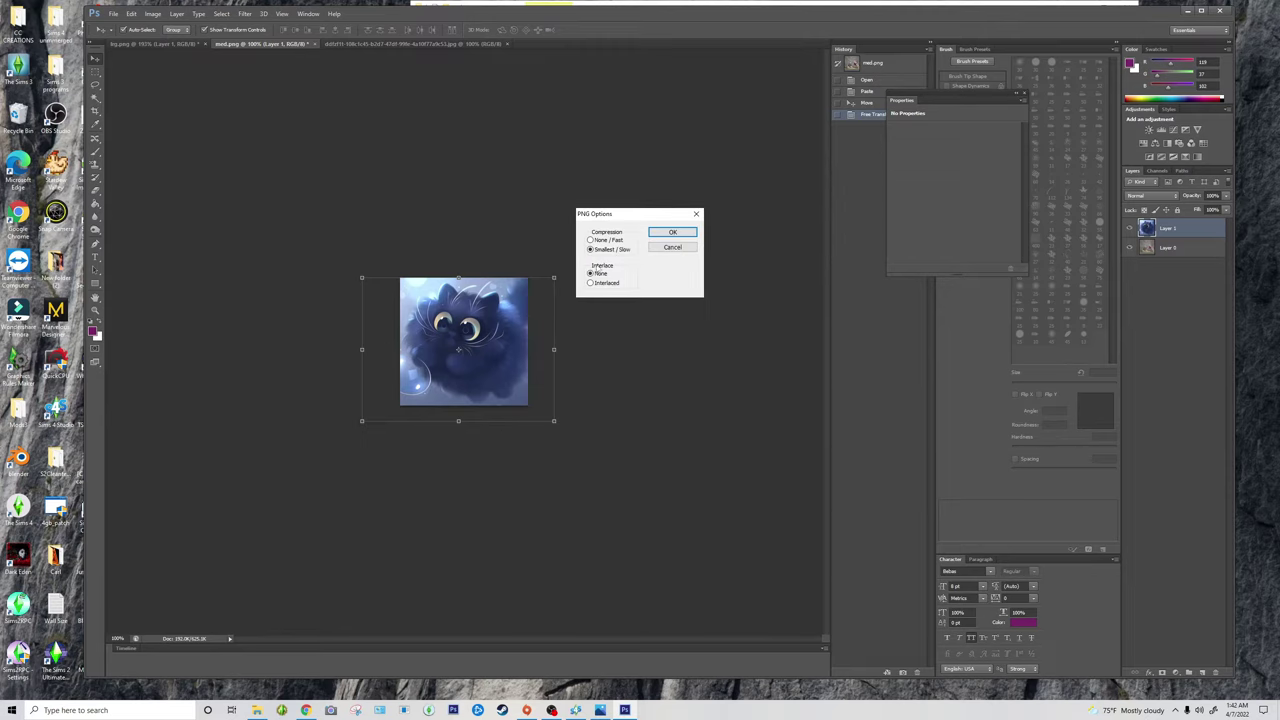